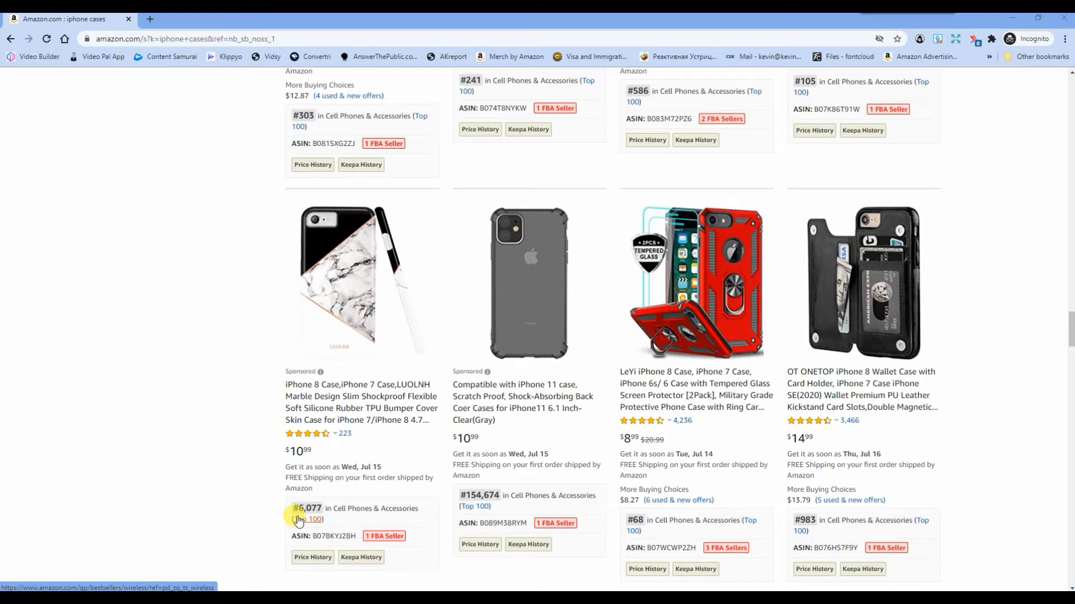
# Examine the Amazon search results for iphone cases, comparing the designs, prices, reviews and best-seller ranks of the listed products.
pyautogui.moveTo(706, 345)
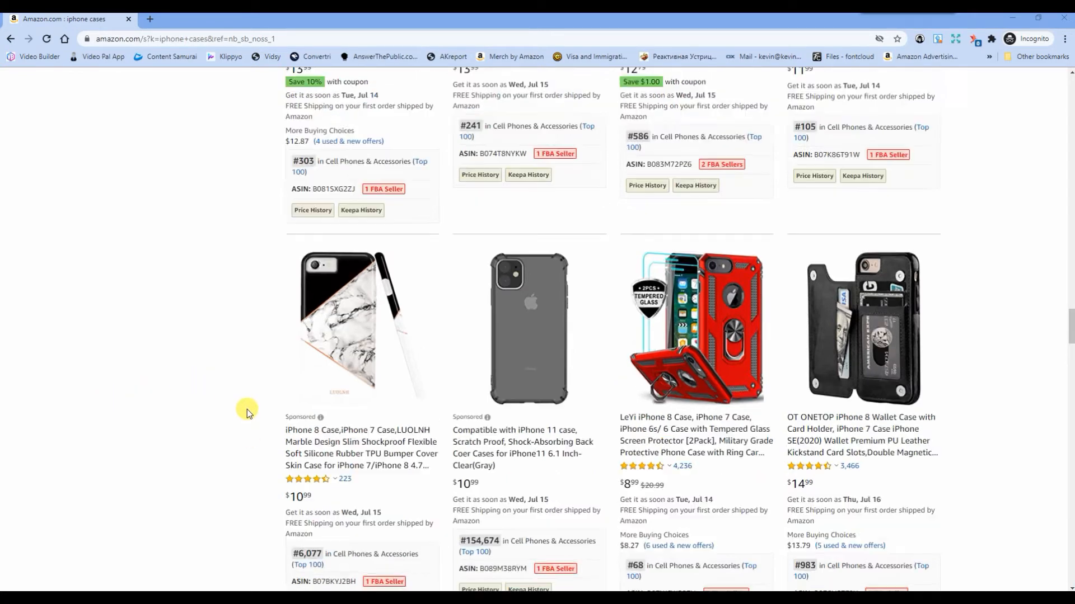
pyautogui.scroll(6, 247, 414)
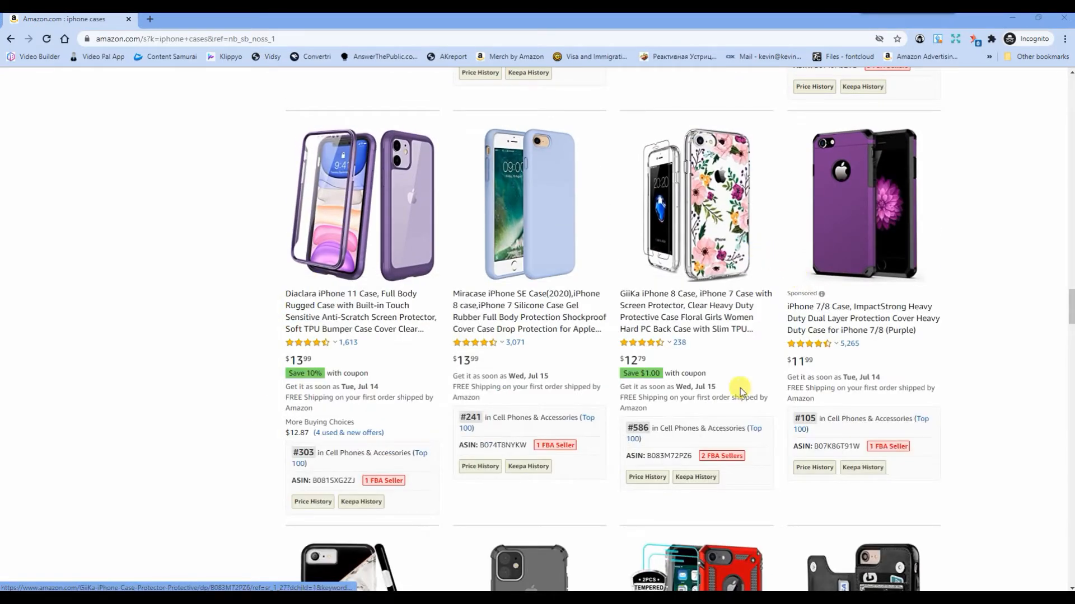
pyautogui.moveTo(730, 222)
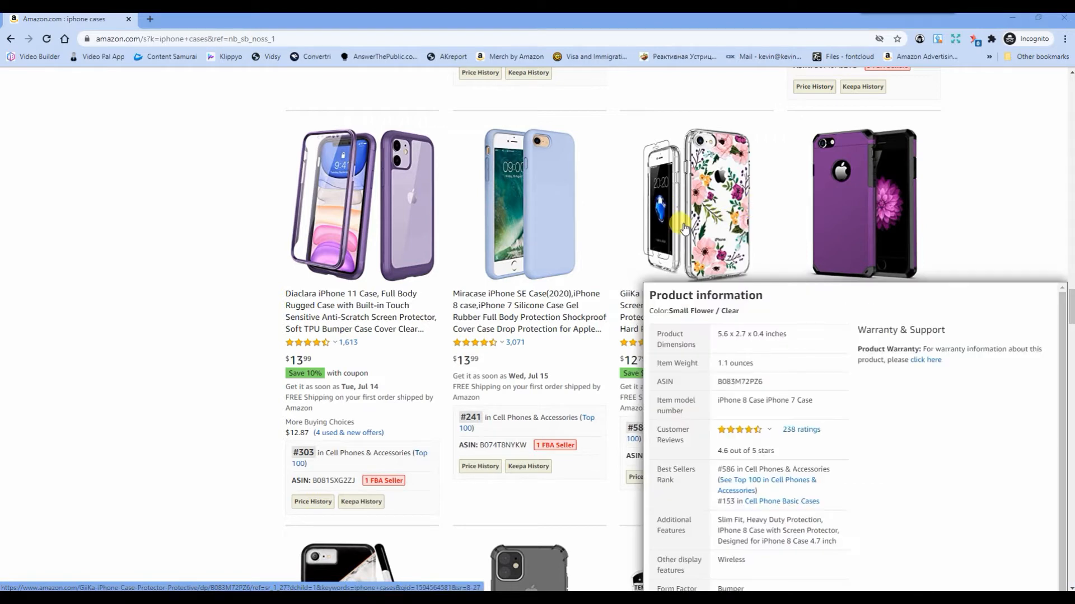
pyautogui.scroll(7, 708, 204)
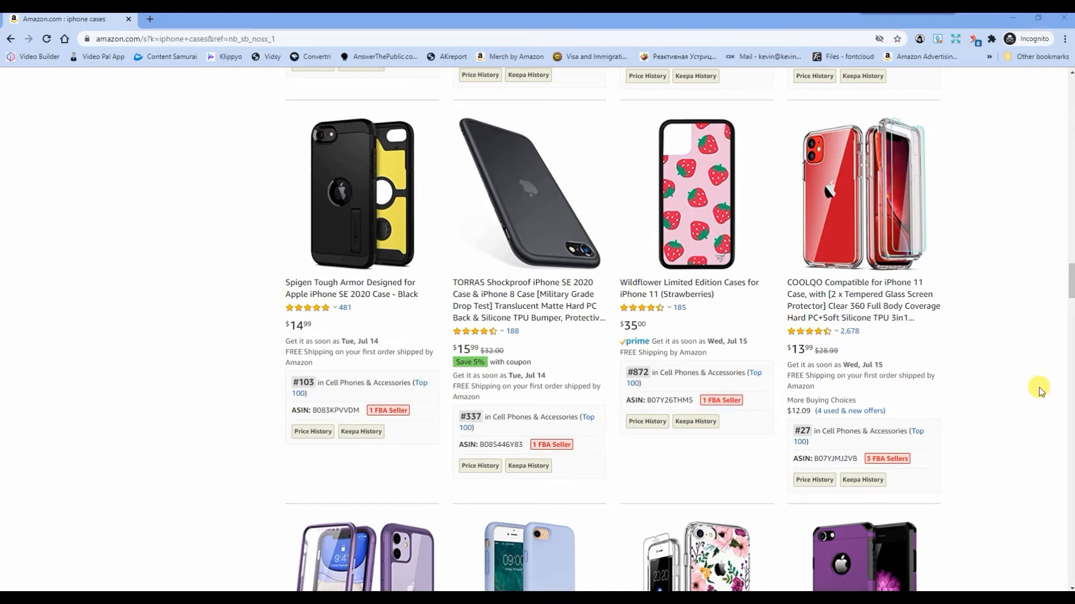
pyautogui.scroll(7, 1039, 387)
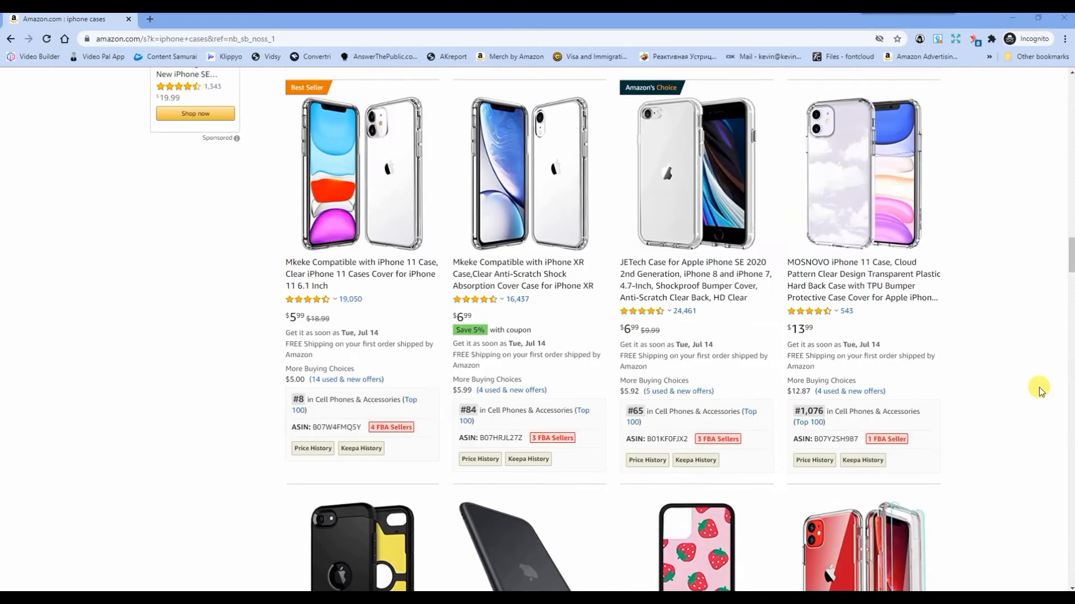
pyautogui.scroll(-1, 1039, 388)
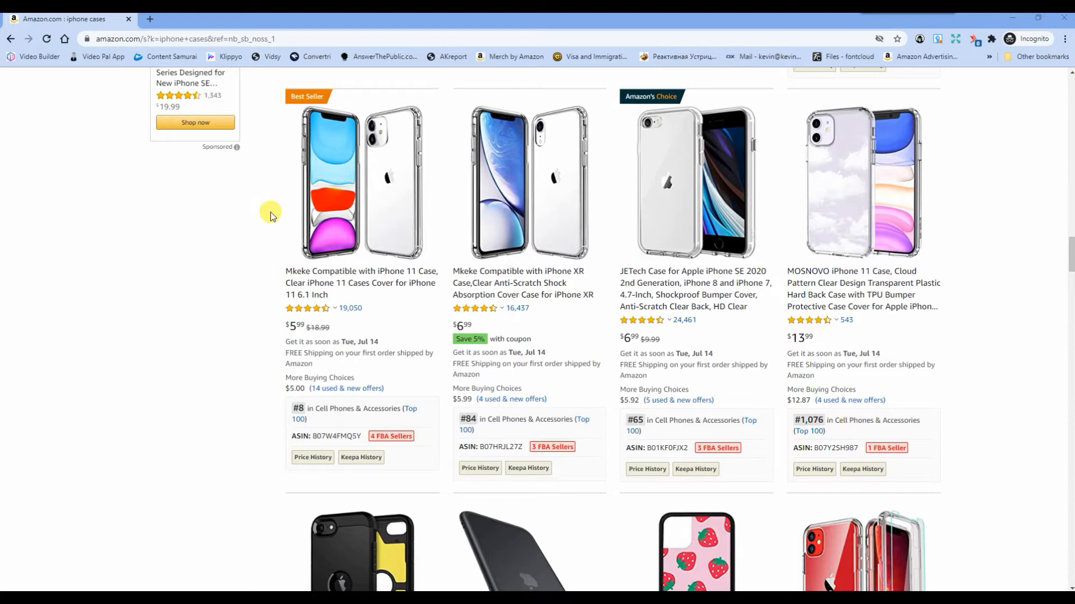
pyautogui.scroll(-10, 271, 213)
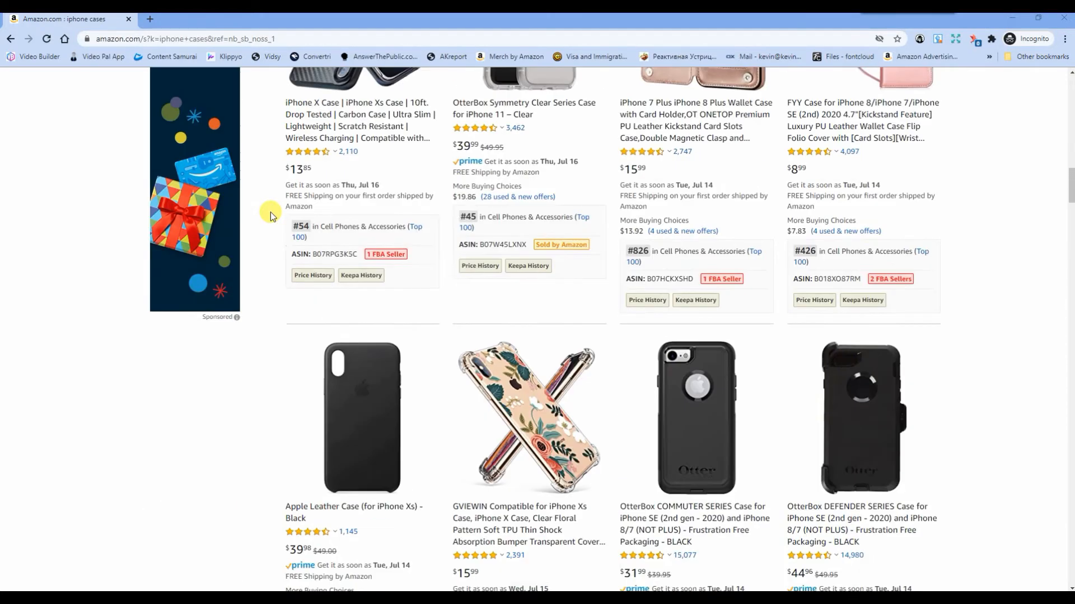
pyautogui.scroll(5, 271, 213)
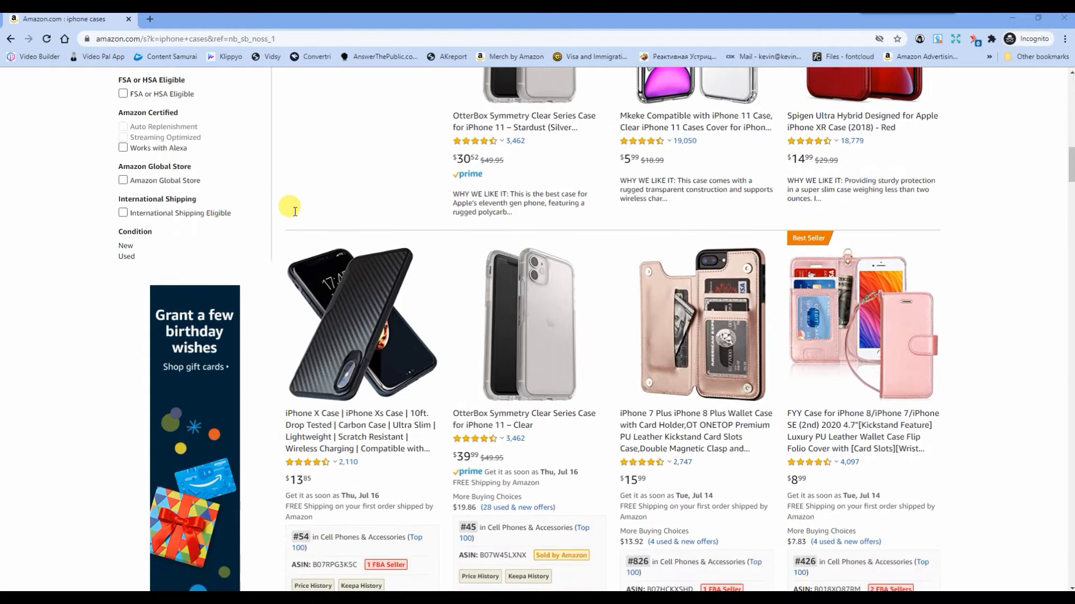
pyautogui.scroll(-6, 295, 211)
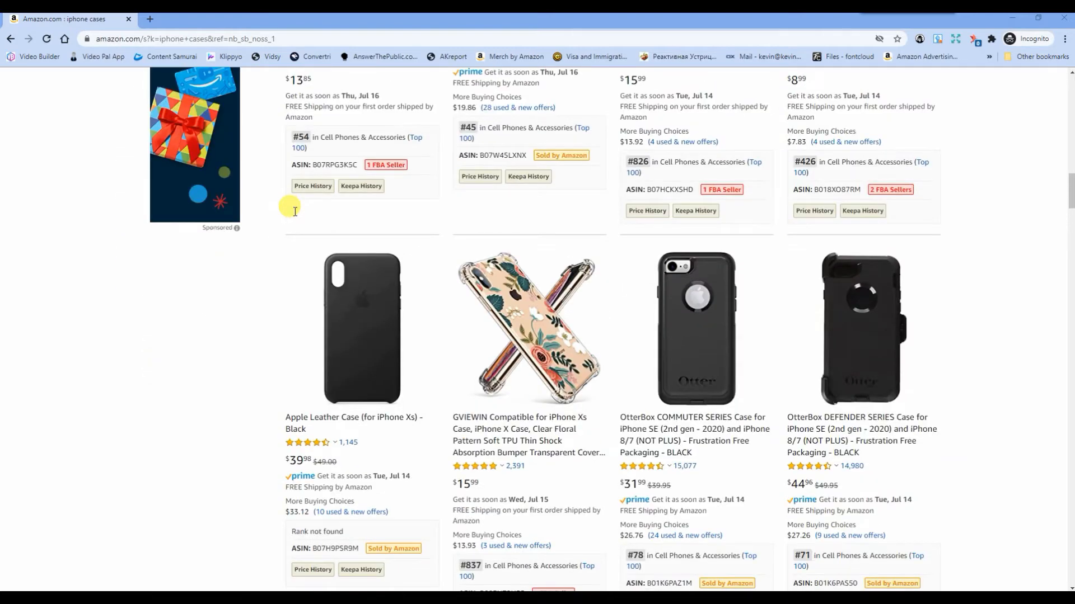
pyautogui.scroll(8, 295, 211)
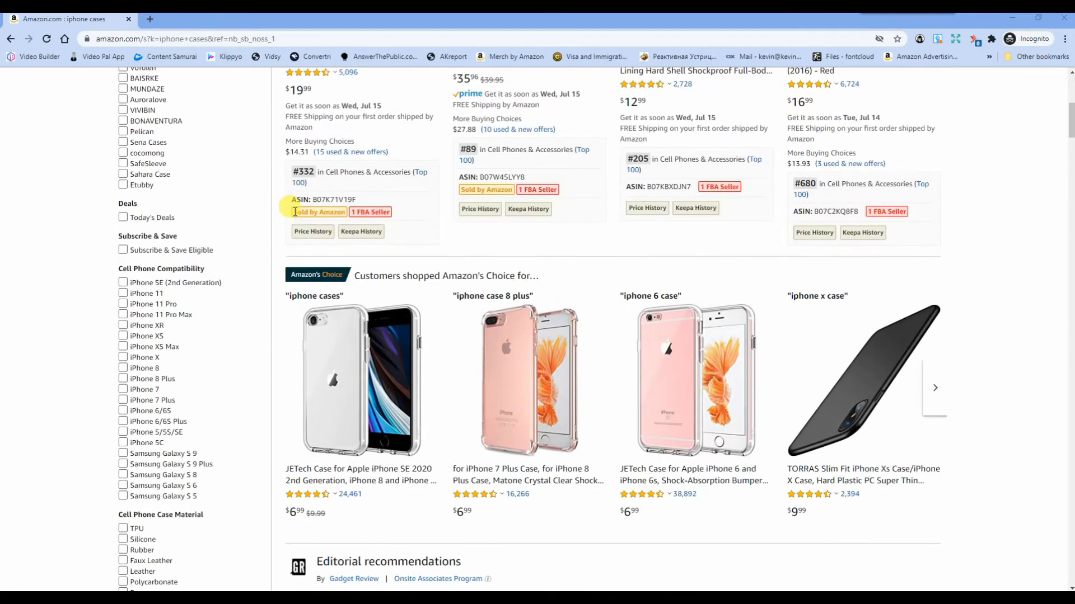
pyautogui.scroll(7, 275, 124)
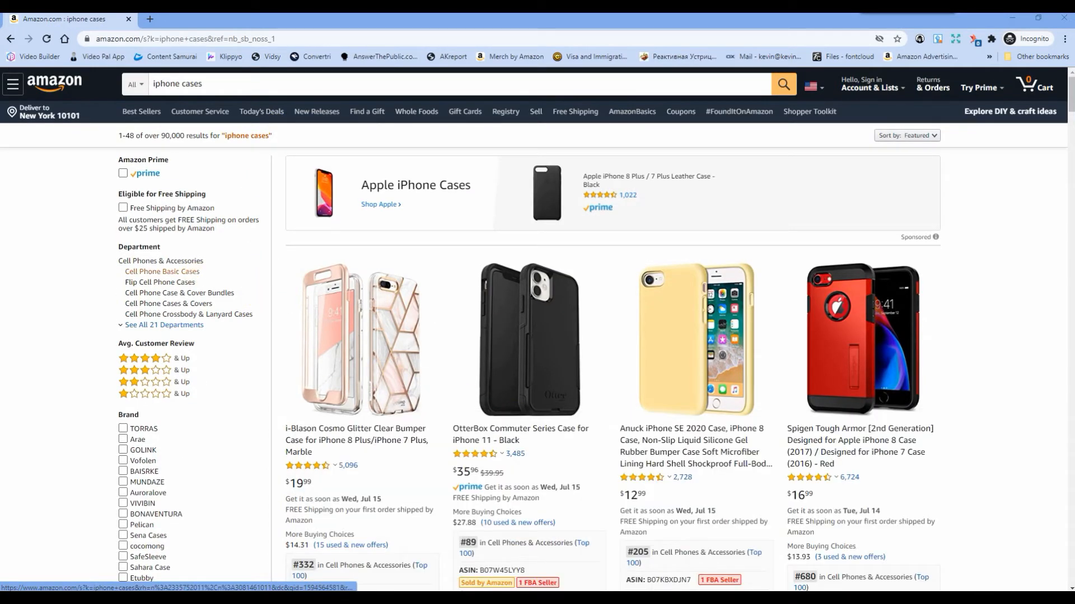
pyautogui.scroll(-3, 37, 276)
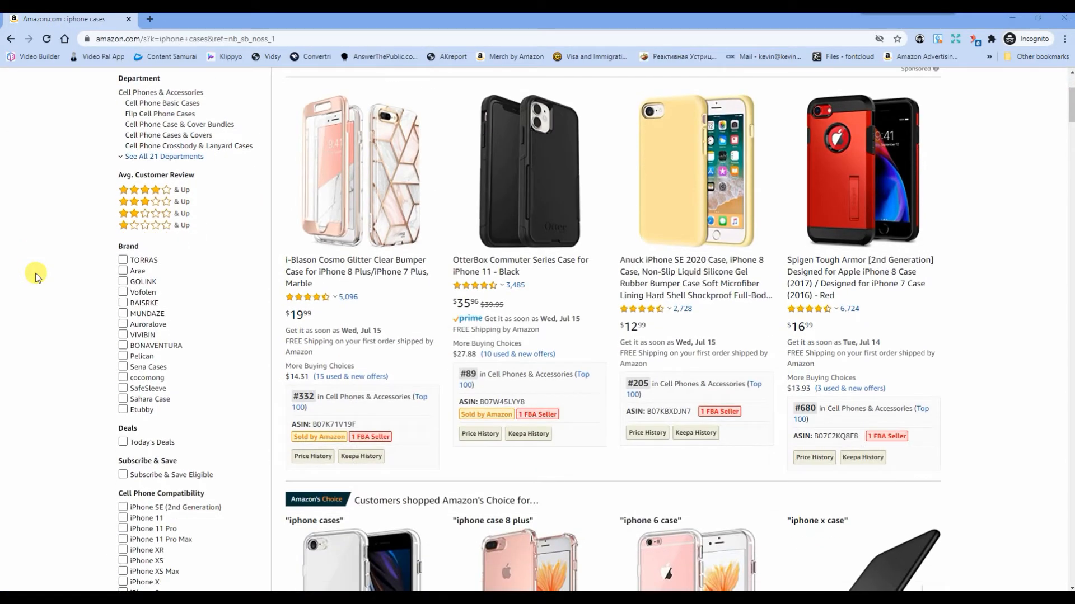
pyautogui.scroll(-9, 37, 277)
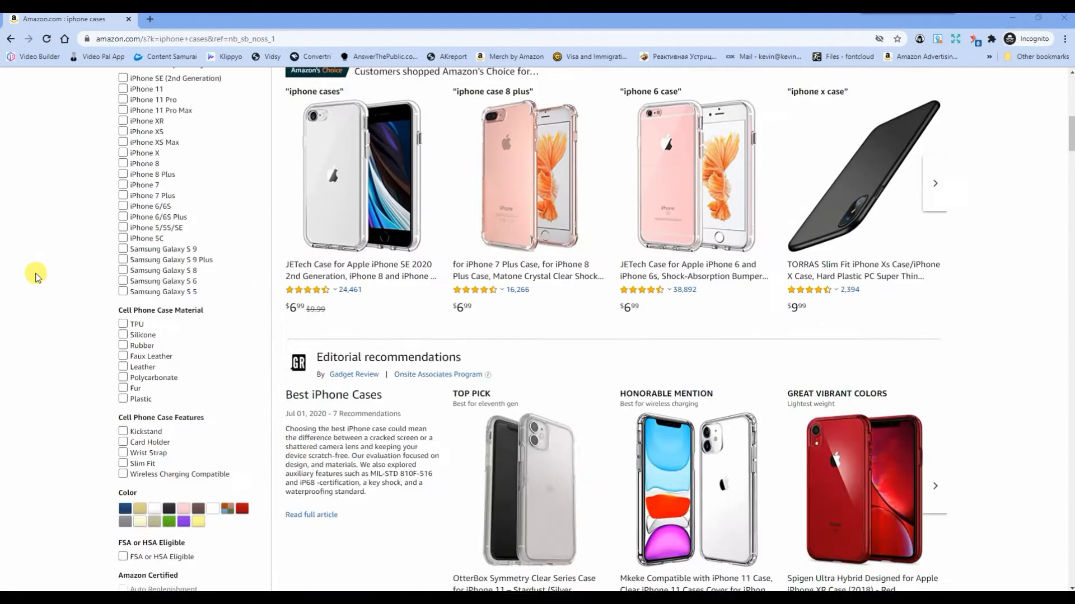
pyautogui.scroll(-20, 37, 276)
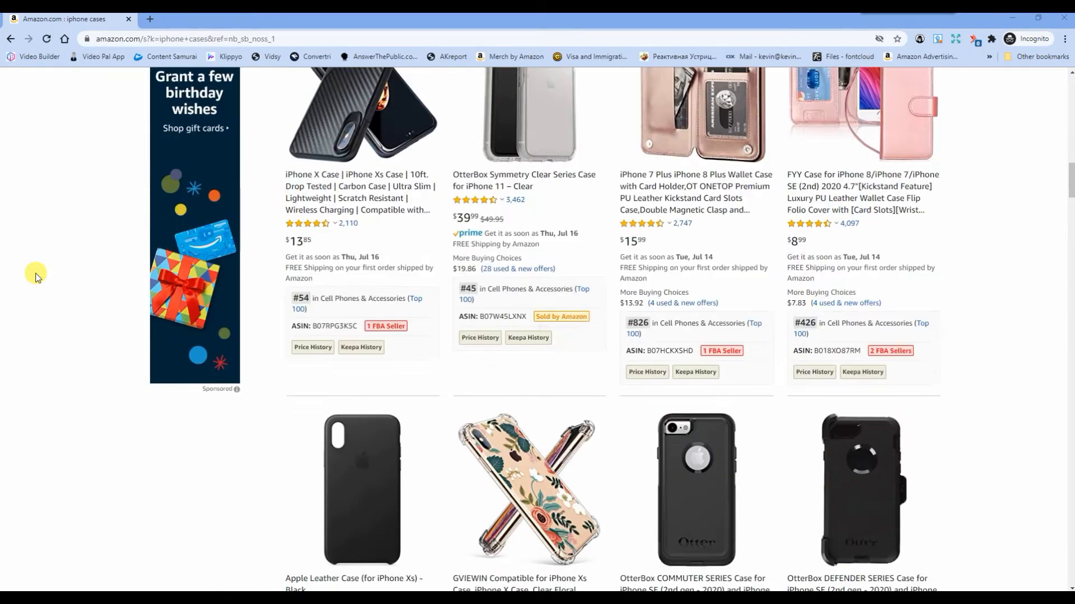
pyautogui.scroll(10, 36, 277)
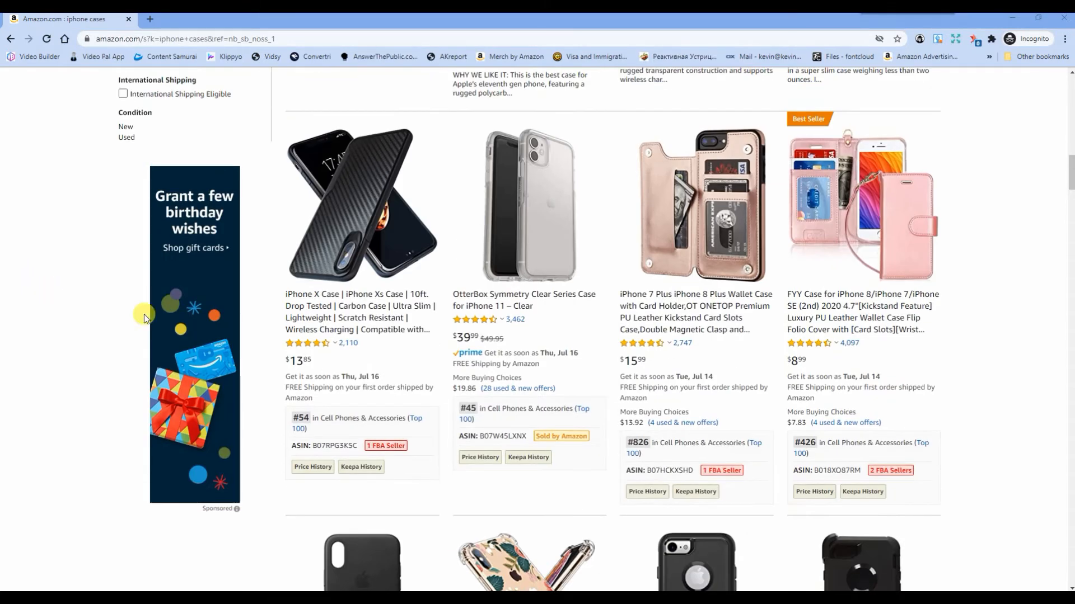
pyautogui.moveTo(293, 275)
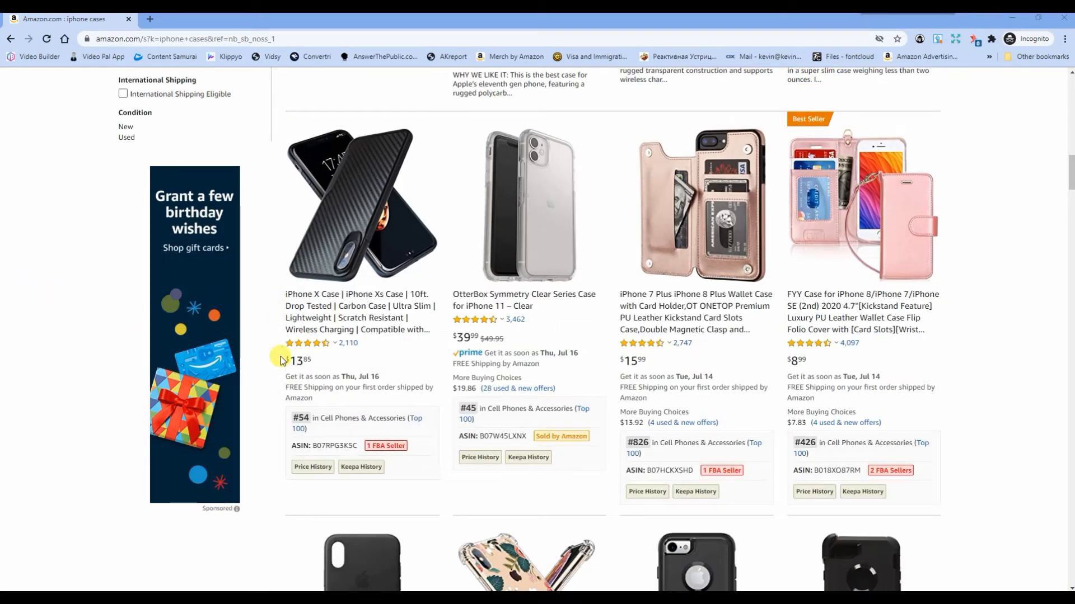
pyautogui.scroll(-20, 280, 288)
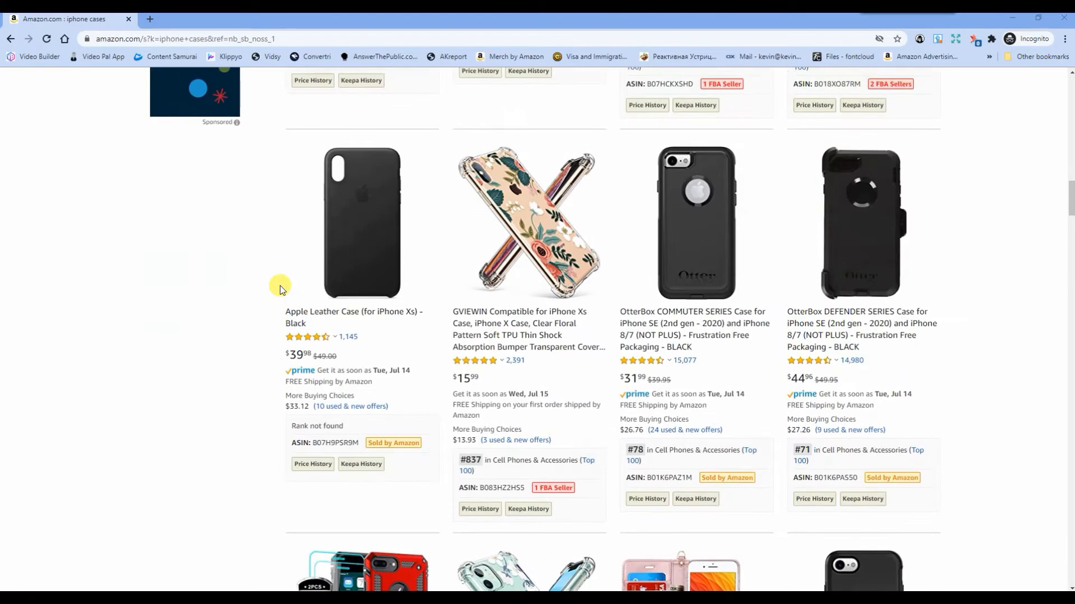
pyautogui.scroll(-10, 280, 288)
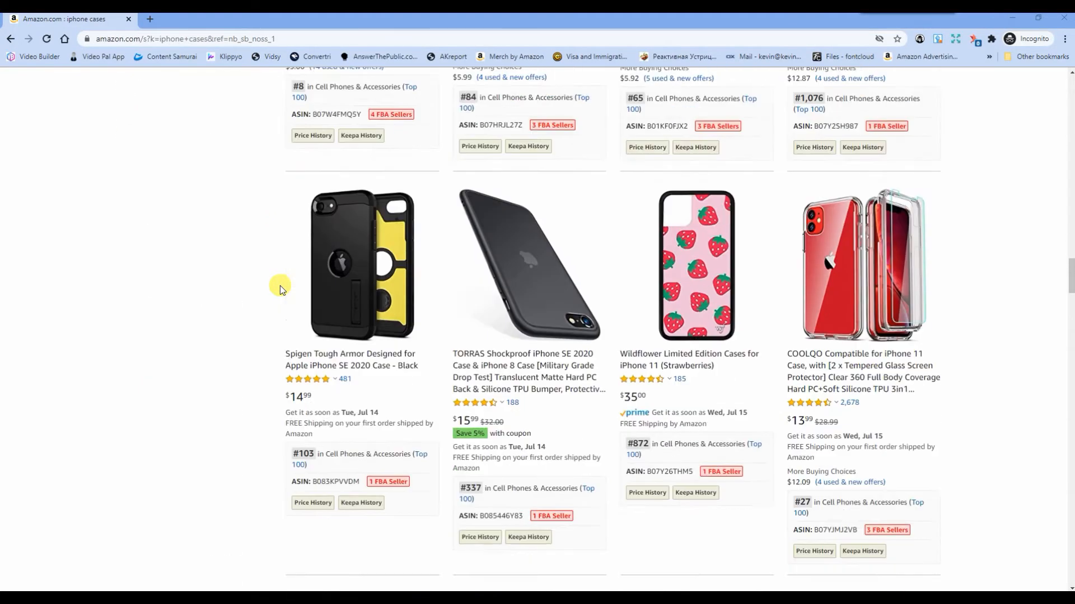
pyautogui.scroll(-13, 187, 268)
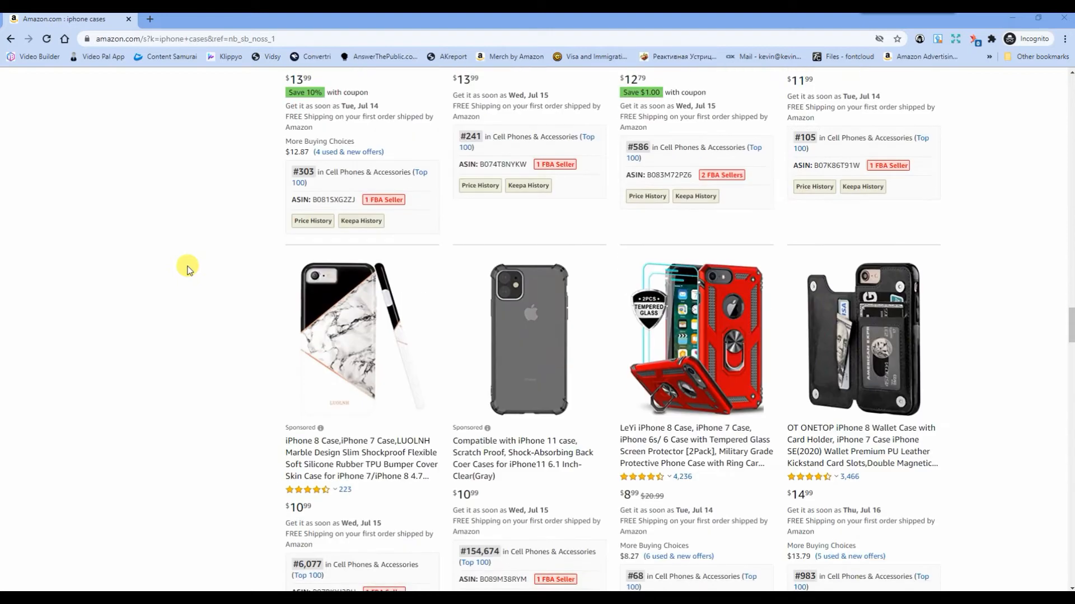
pyautogui.scroll(6, 188, 269)
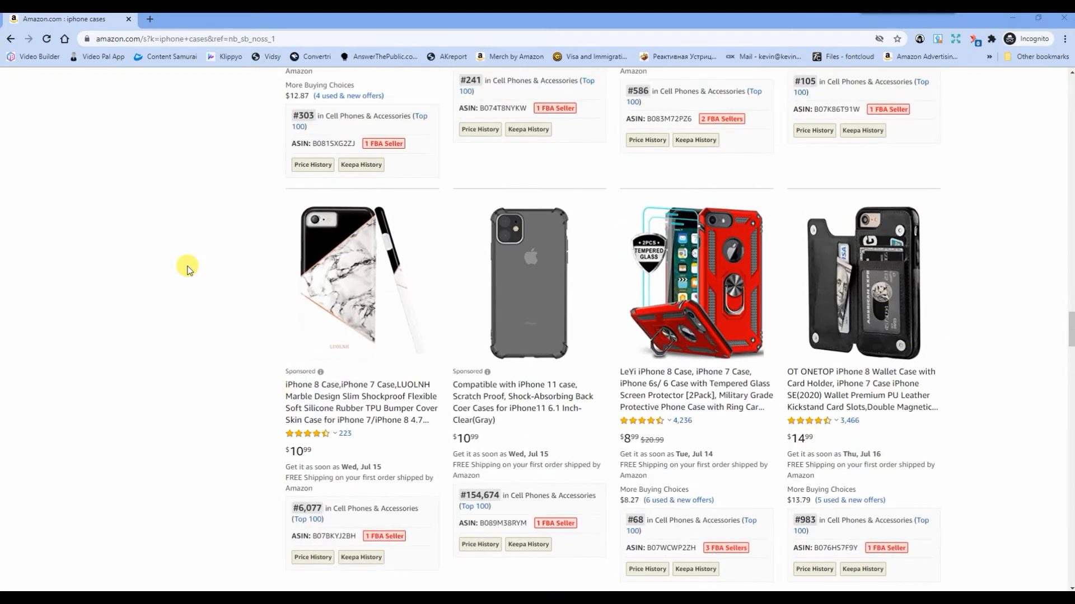
pyautogui.scroll(-1, 187, 269)
pyautogui.moveTo(326, 289)
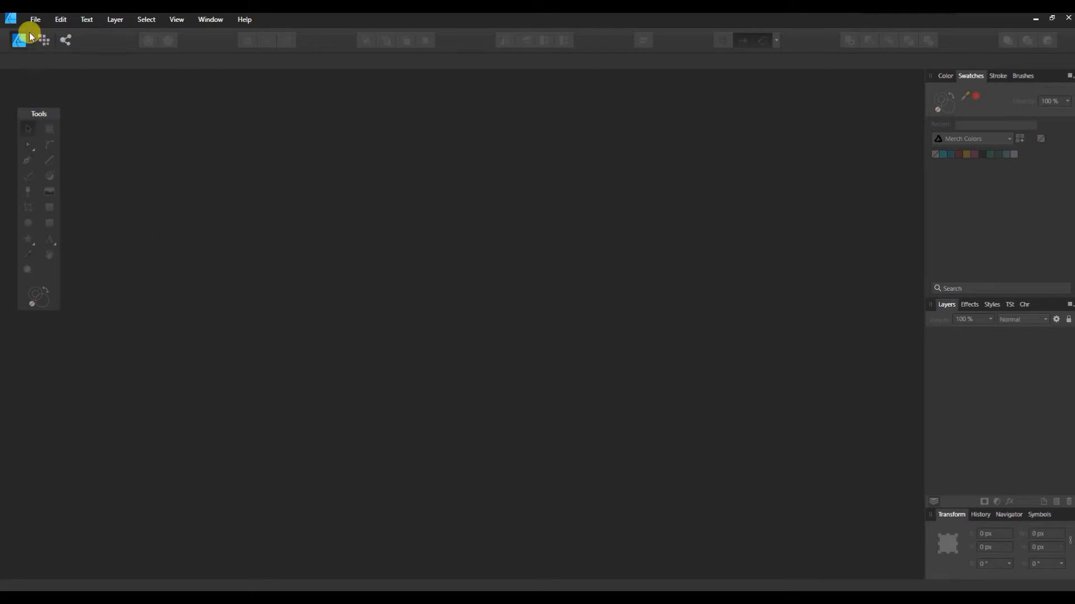
# In Affinity Designer, create a new document from the Merch Phone Cases template in the Affinity Revolution Templates folder.
pyautogui.hotkey('ctrl', 'n')
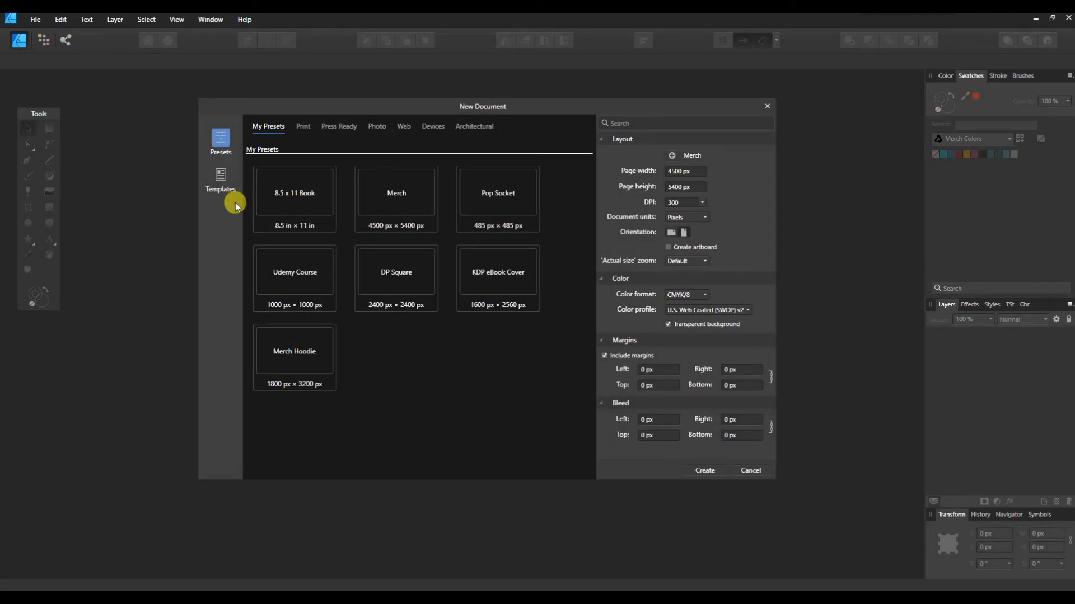
pyautogui.click(232, 186)
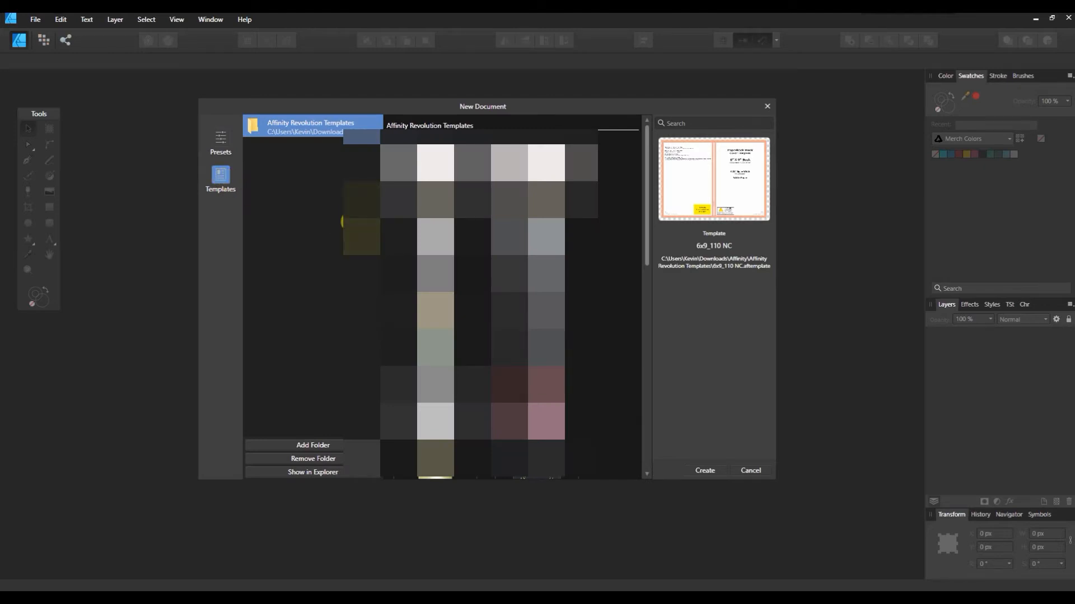
pyautogui.scroll(-3, 598, 298)
pyautogui.scroll(-10, 598, 298)
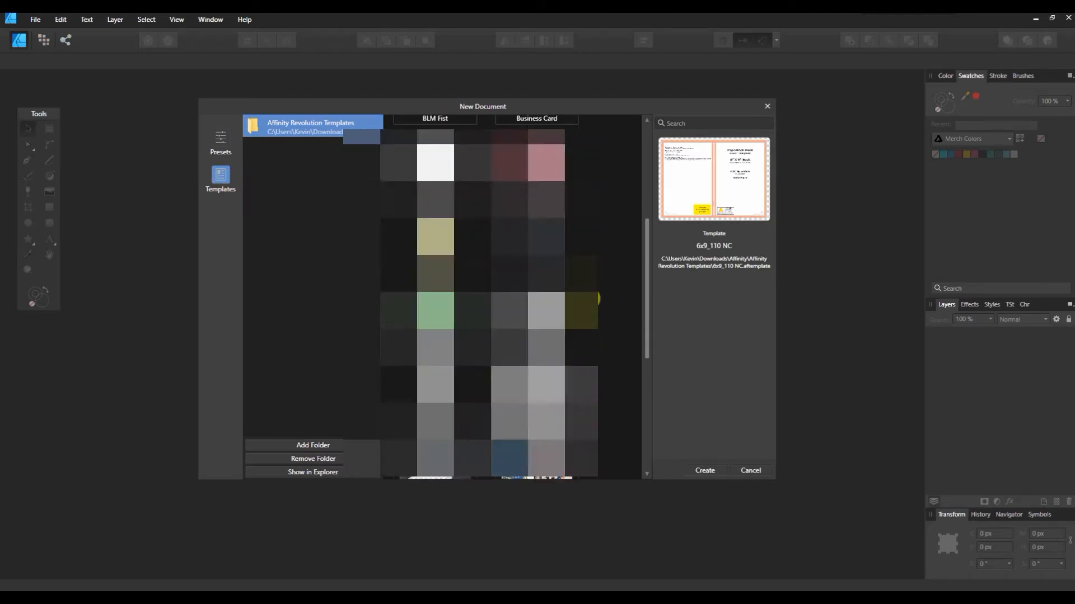
pyautogui.scroll(-1, 597, 299)
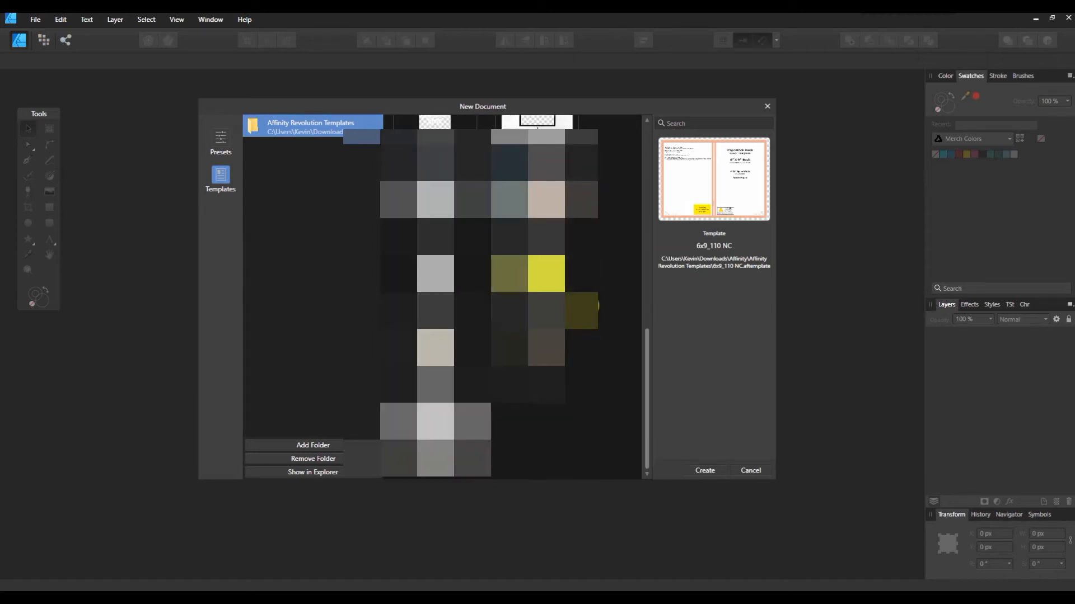
pyautogui.click(435, 275)
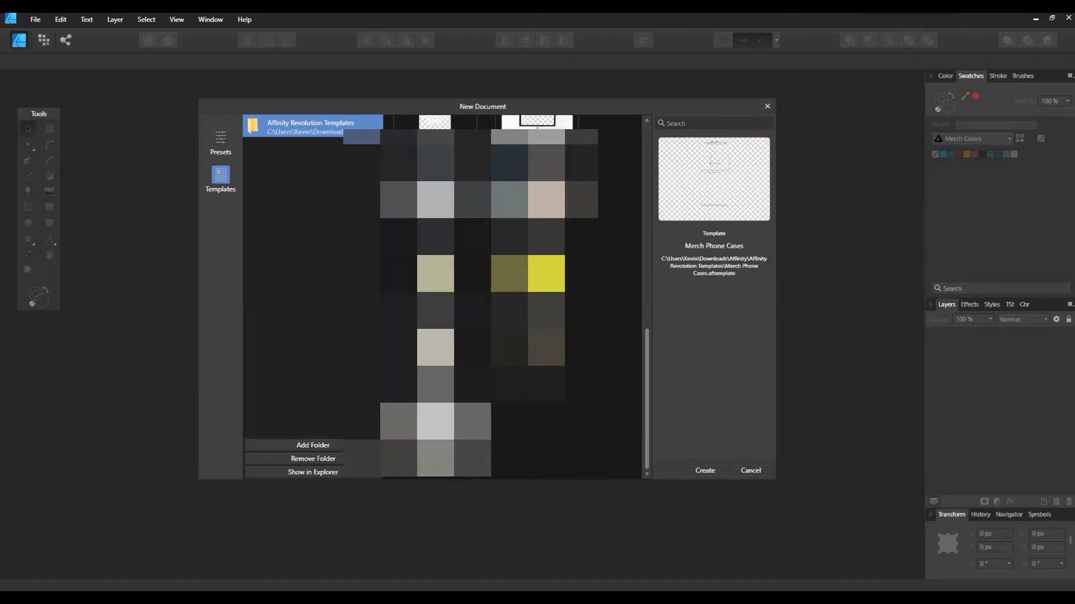
pyautogui.click(685, 470)
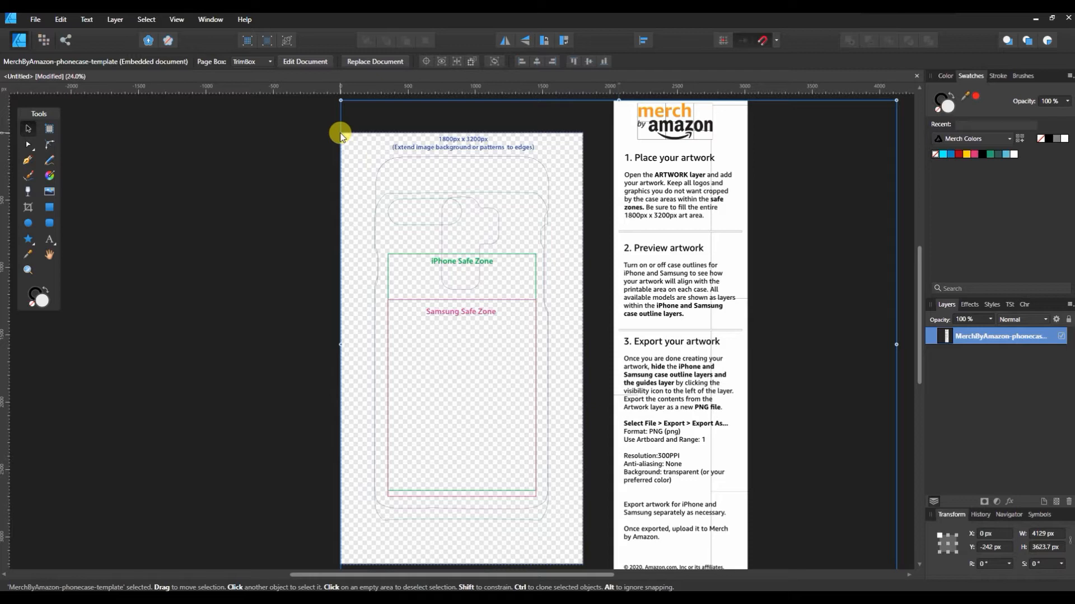
# Place a horizontal ruler guide across the middle of the phone case artboard at about 1600 px.
pyautogui.click(49, 192)
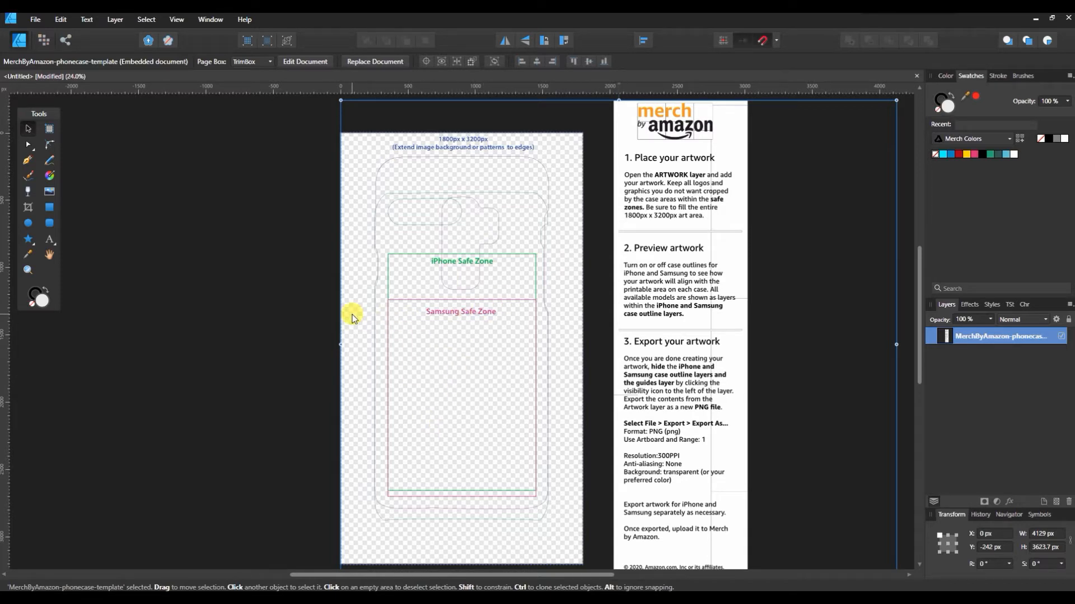
pyautogui.click(52, 209)
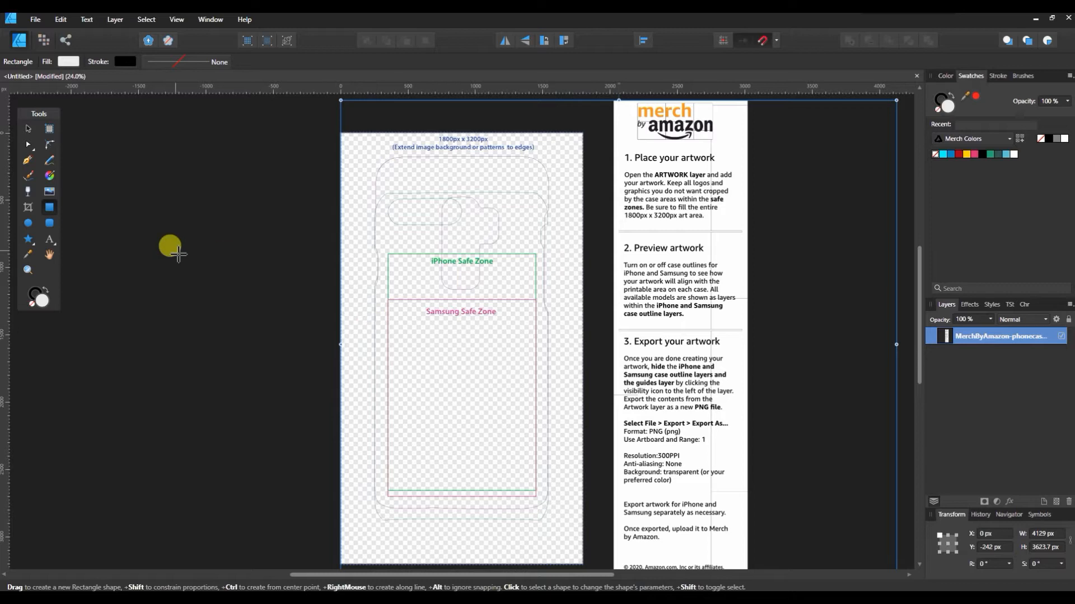
pyautogui.click(28, 128)
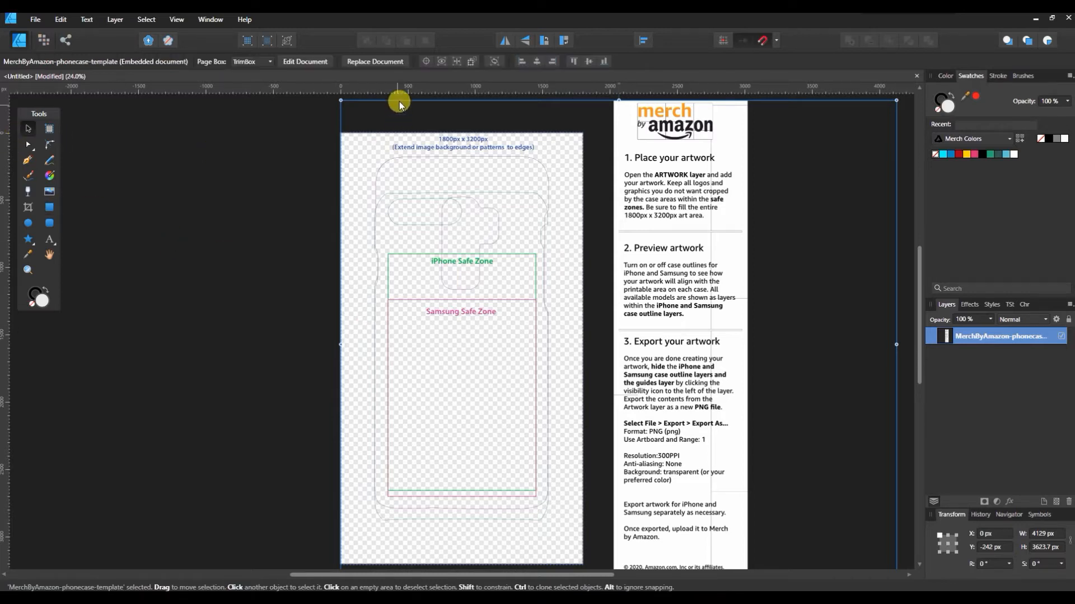
pyautogui.moveTo(425, 89); pyautogui.dragTo(480, 348)
pyautogui.scroll(-1, 211, 189)
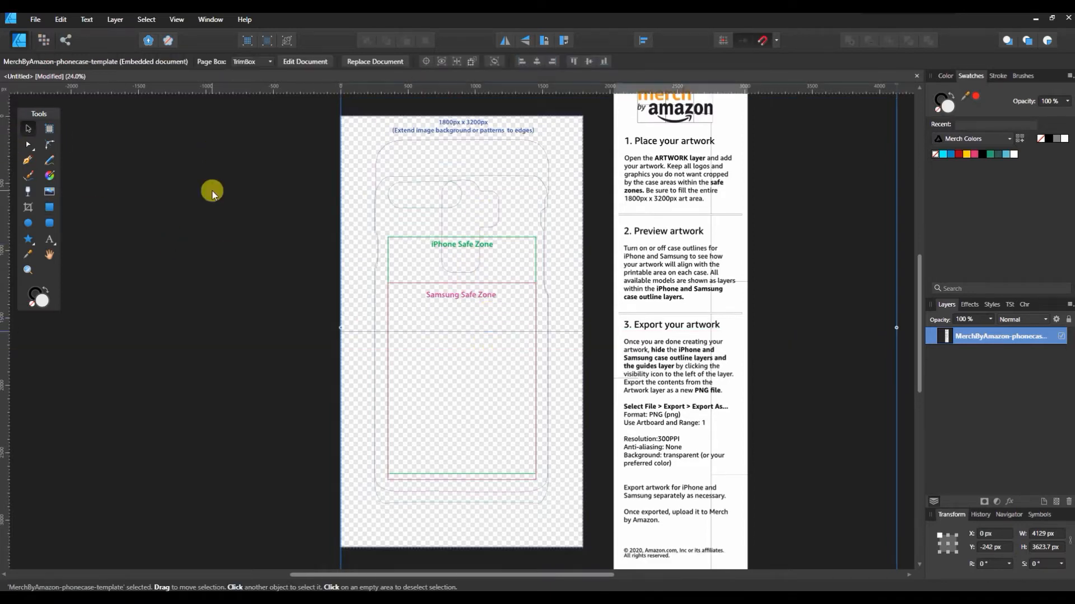
# Draw a rectangle about 1477 px wide and 1425 px high directly below the horizontal guide and fill it white.
pyautogui.click(49, 207)
pyautogui.moveTo(378, 335); pyautogui.dragTo(561, 526)
pyautogui.moveTo(373, 432); pyautogui.dragTo(358, 429)
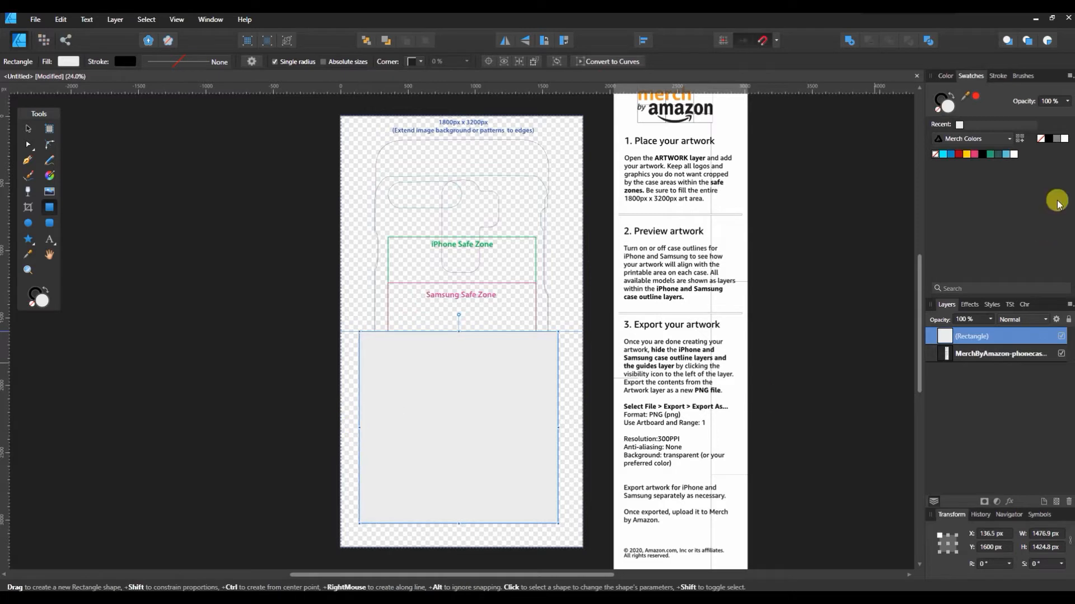
pyautogui.click(1013, 154)
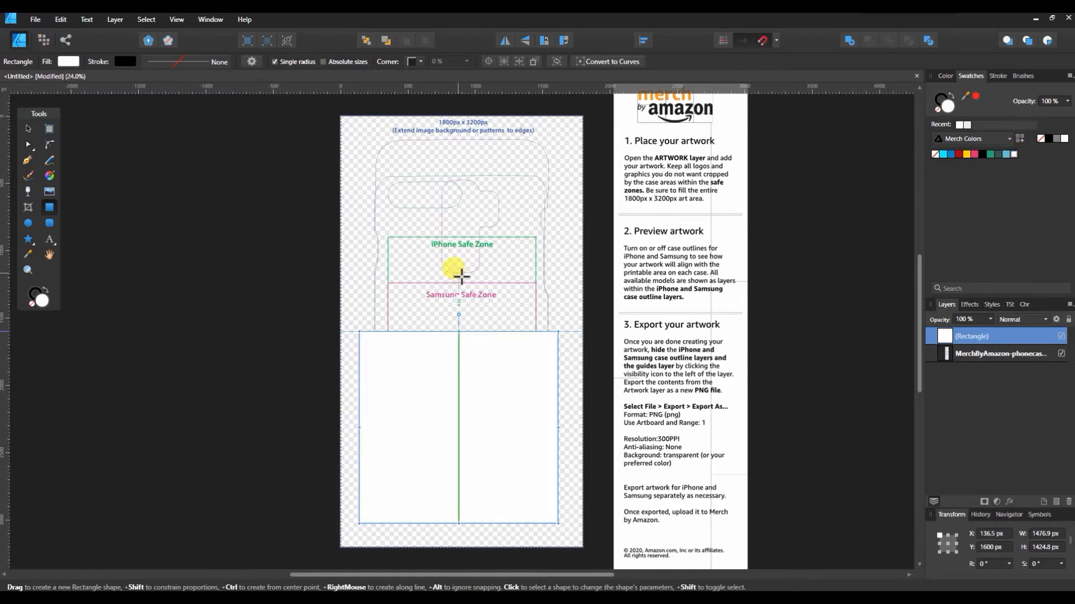
# Duplicate the white rectangle and move the copy above the guide, to about X 161.5 px, Y 175.2 px.
pyautogui.hotkey('ctrl', 'j')
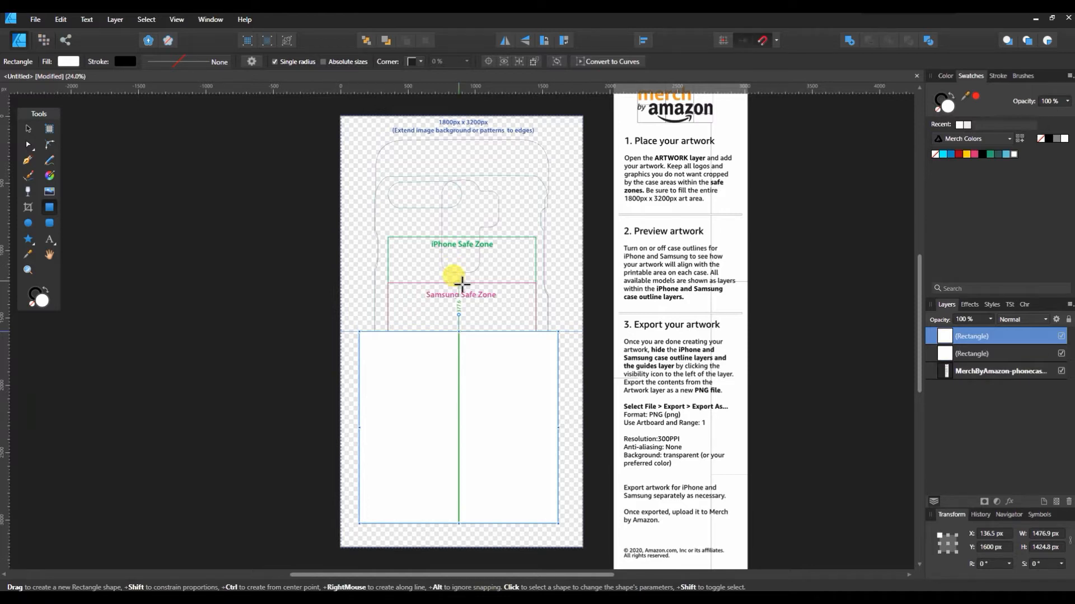
pyautogui.press('v')
pyautogui.moveTo(470, 401); pyautogui.dragTo(473, 213)
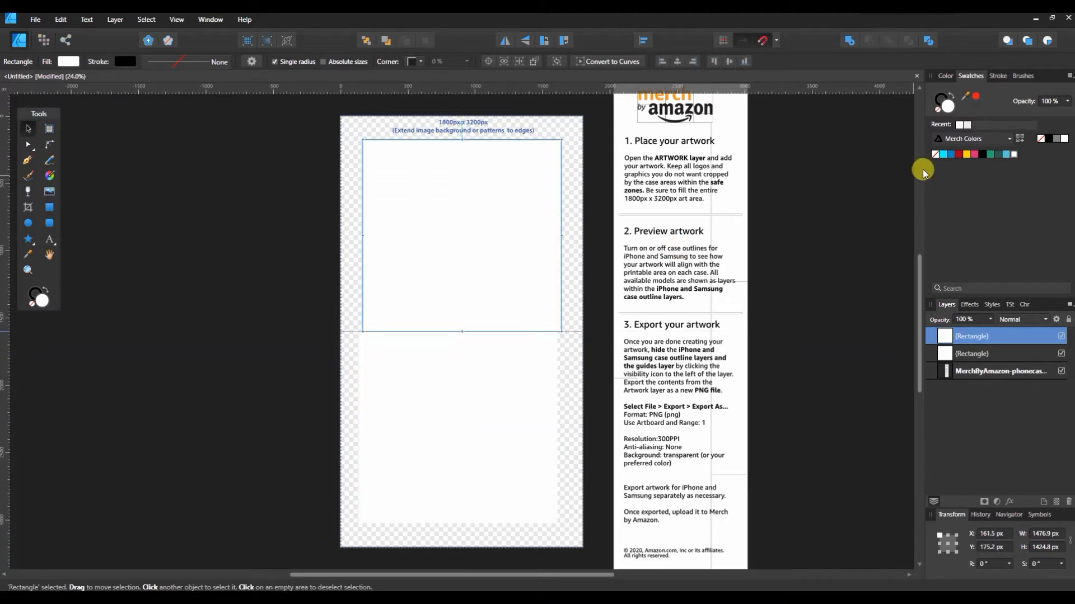
# Fill the upper rectangle black and set the opacity of both rectangles to 40%.
pyautogui.click(983, 154)
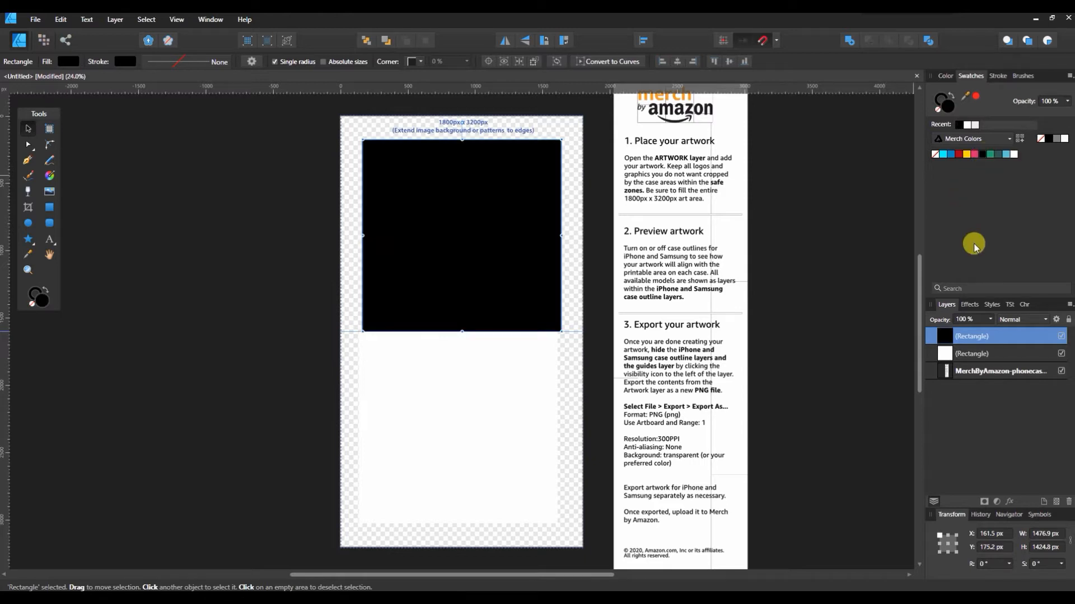
pyautogui.keyDown('shift'); pyautogui.click(973, 354); pyautogui.keyUp('shift')
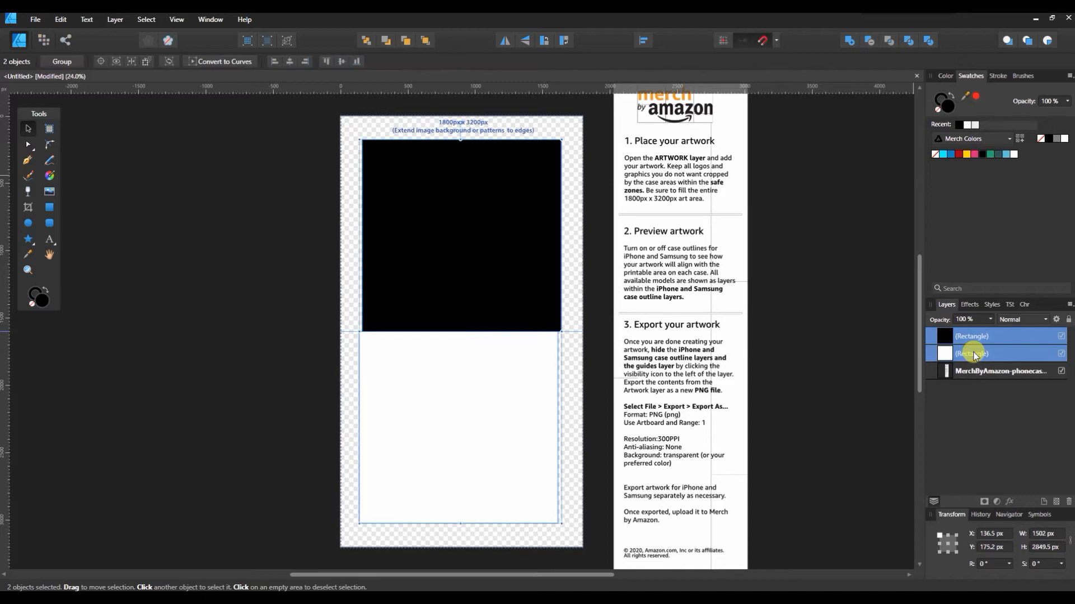
pyautogui.click(968, 320)
pyautogui.write('50')
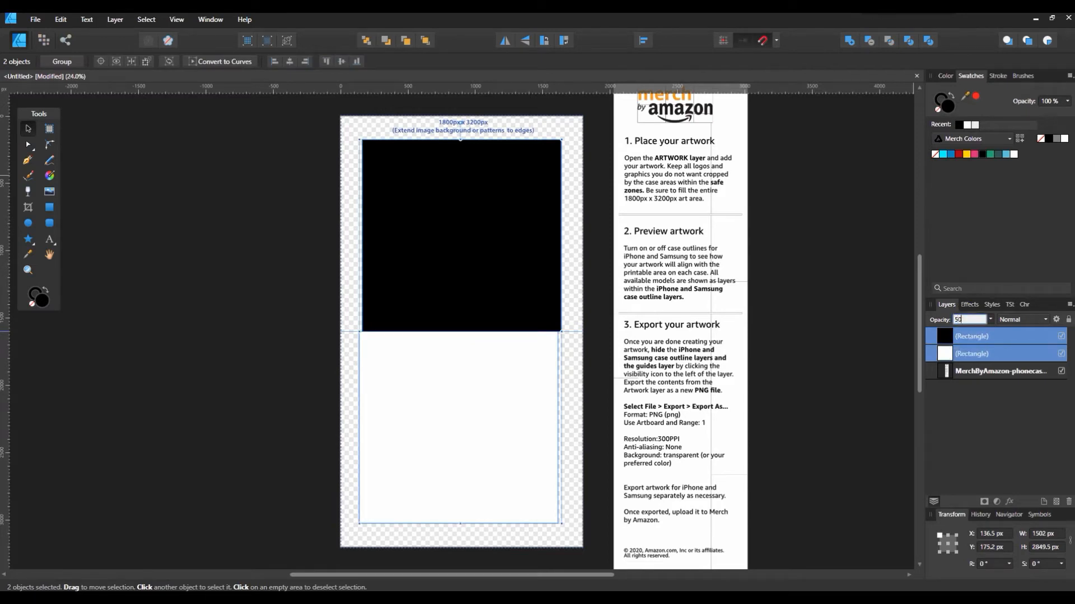
pyautogui.press('Return')
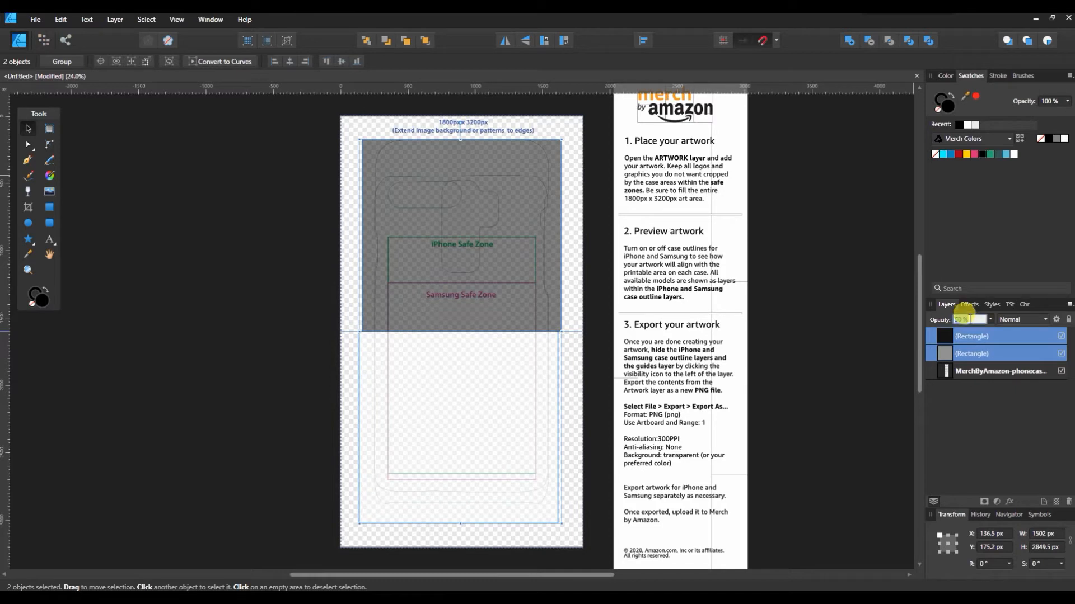
pyautogui.write('40')
pyautogui.press('Return')
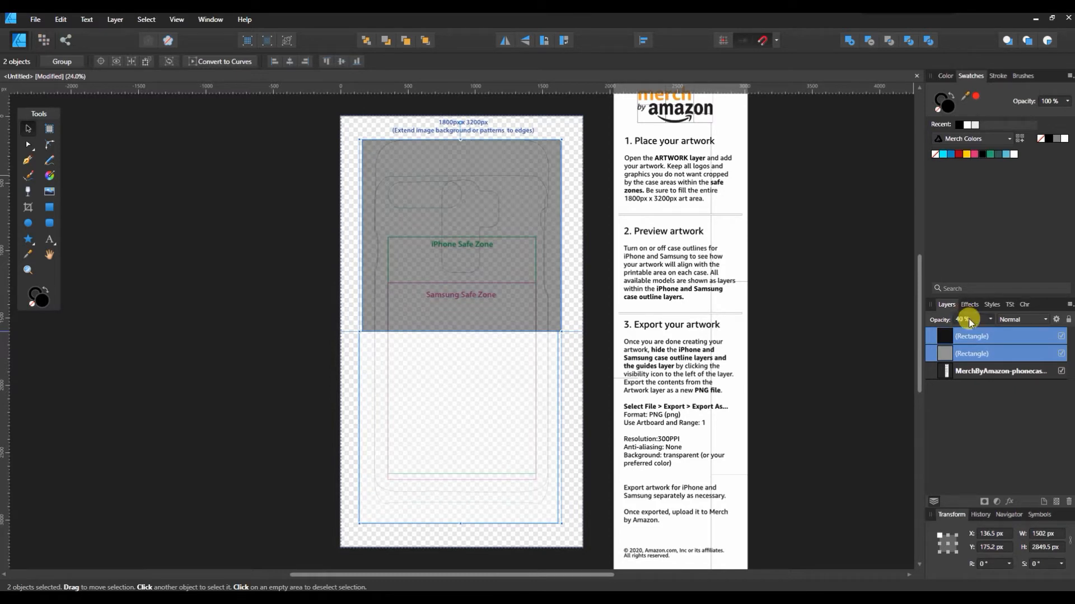
pyautogui.click(869, 287)
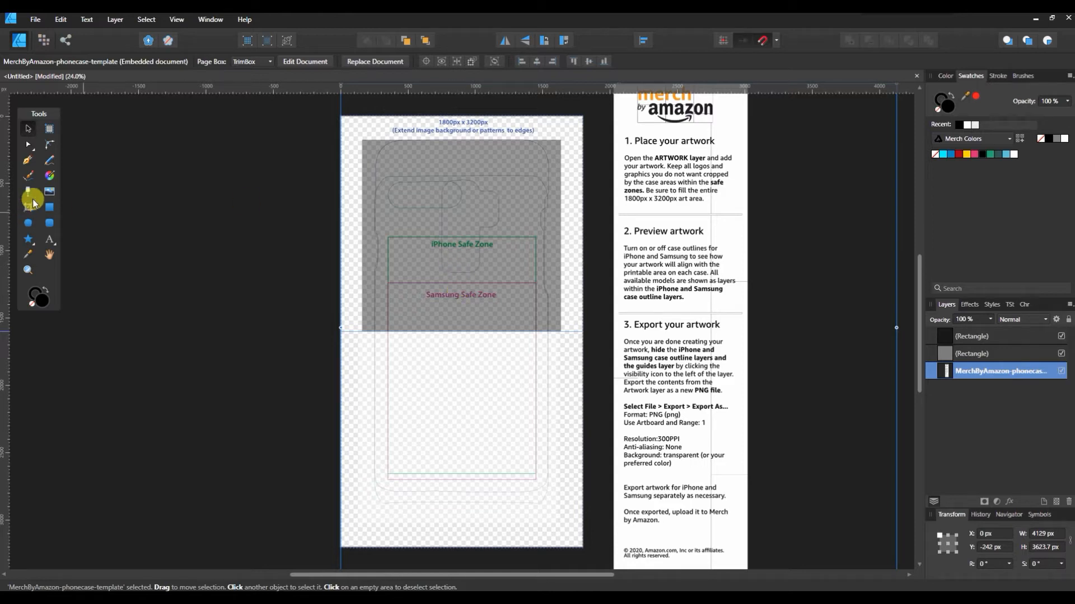
# Draw a black triangle about 1404 px wide and high, rotate it to about 104.5° and move it over the artboard's edge.
pyautogui.click(34, 246)
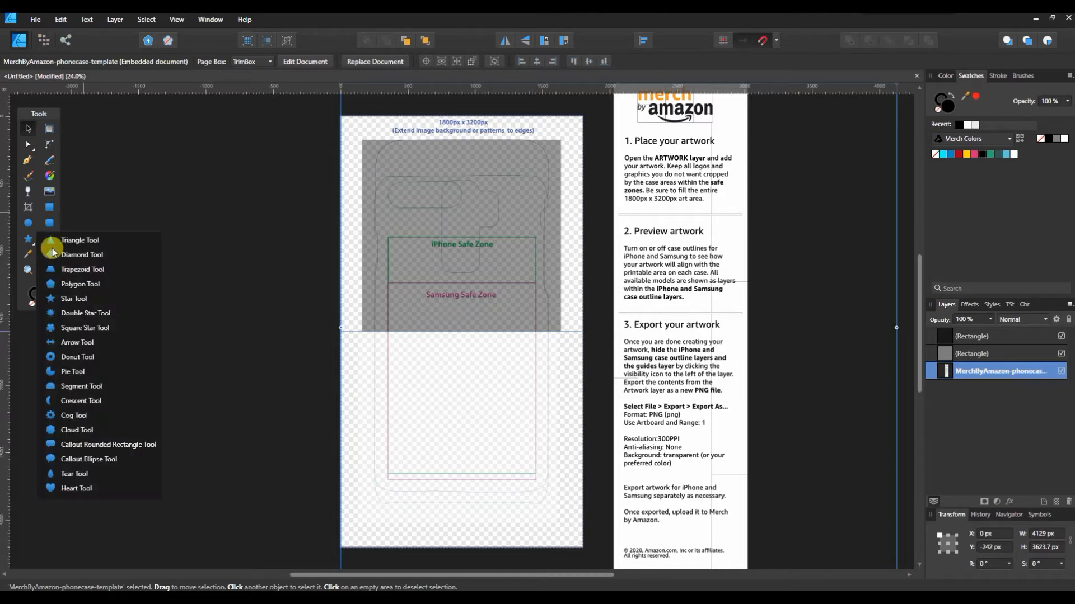
pyautogui.click(68, 240)
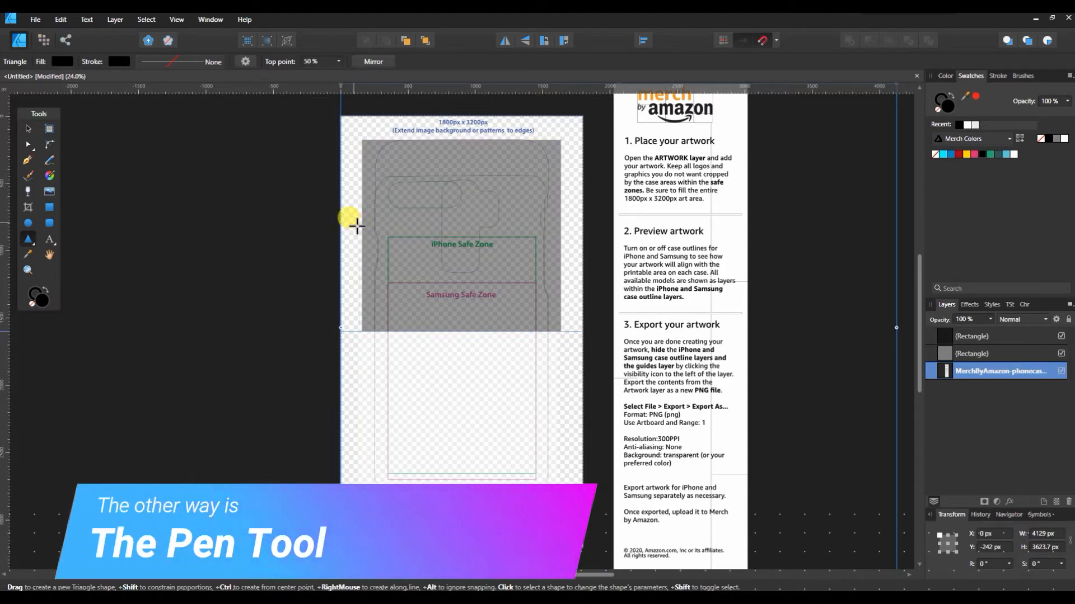
pyautogui.moveTo(355, 224); pyautogui.dragTo(621, 322)
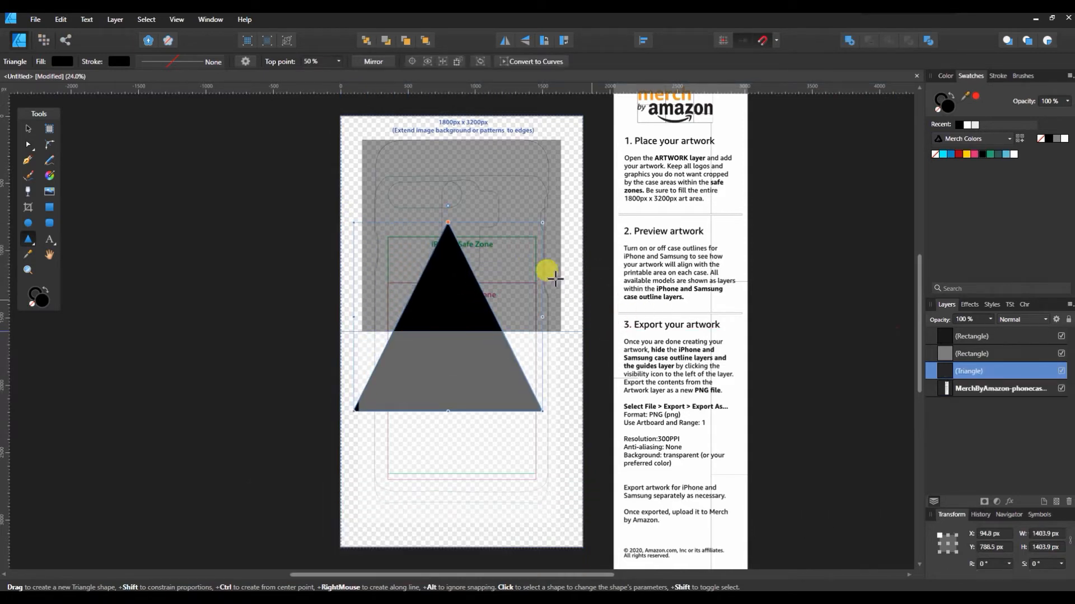
pyautogui.moveTo(448, 206); pyautogui.dragTo(331, 354)
pyautogui.press('v')
pyautogui.moveTo(491, 282); pyautogui.dragTo(537, 262)
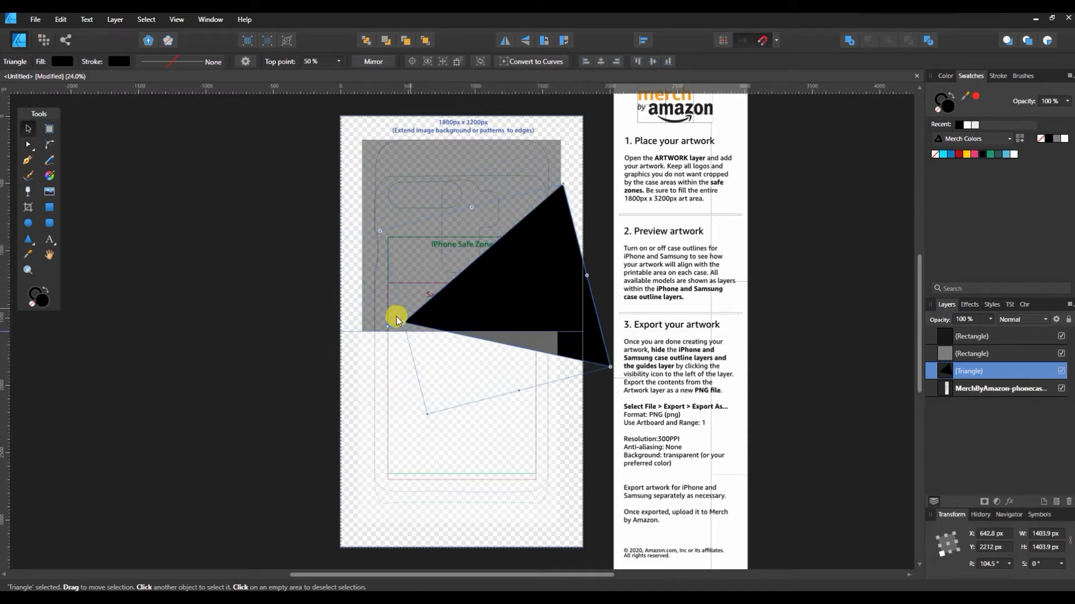
# Enlarge the triangle to about 1486 × 2037 px and position it across the artboard's middle at about X 92 px, Y 2613 px.
pyautogui.moveTo(422, 408); pyautogui.dragTo(350, 448)
pyautogui.moveTo(475, 287); pyautogui.dragTo(470, 316)
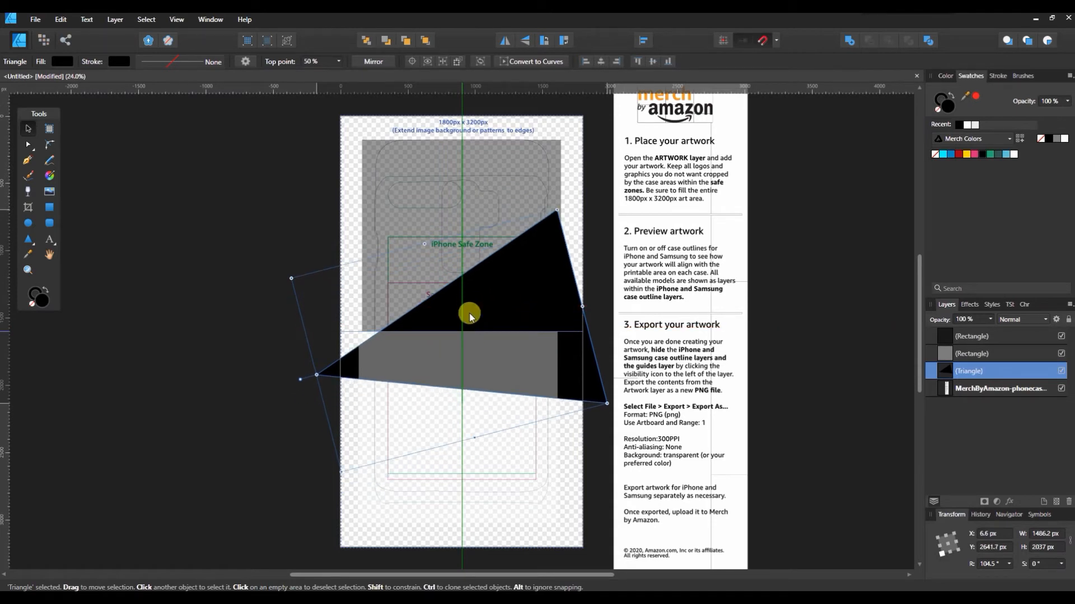
pyautogui.moveTo(470, 314); pyautogui.dragTo(486, 312)
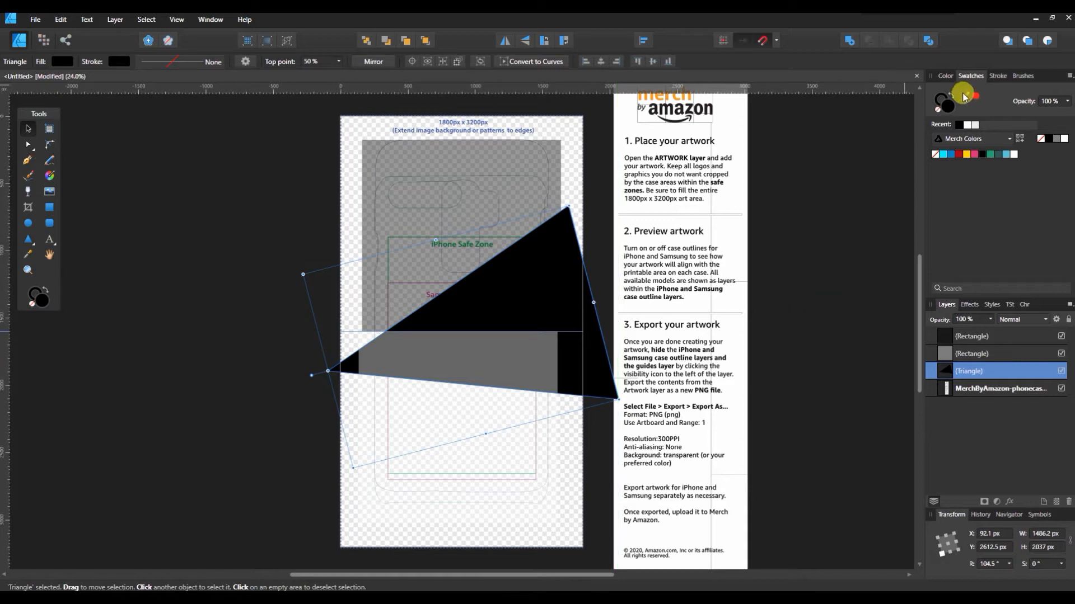
# Fill the triangle with light pink (H 337, S 93, L 77) and bring it in front of all other layers.
pyautogui.click(945, 76)
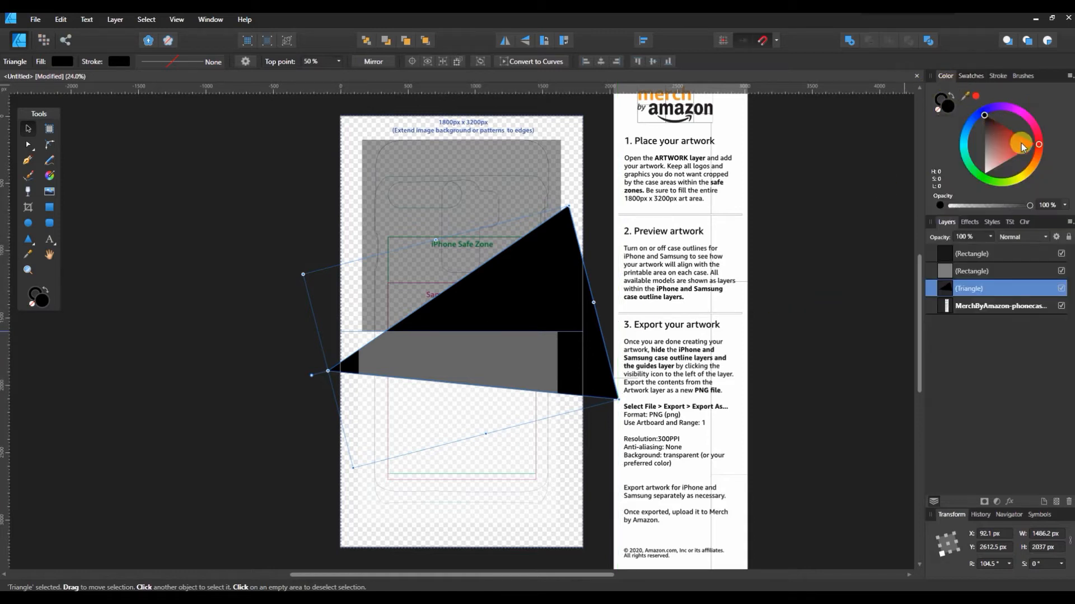
pyautogui.moveTo(978, 119)
pyautogui.mouseDown()
pyautogui.moveTo(1009, 142)
pyautogui.moveTo(1039, 126)
pyautogui.moveTo(1006, 154)
pyautogui.mouseUp()
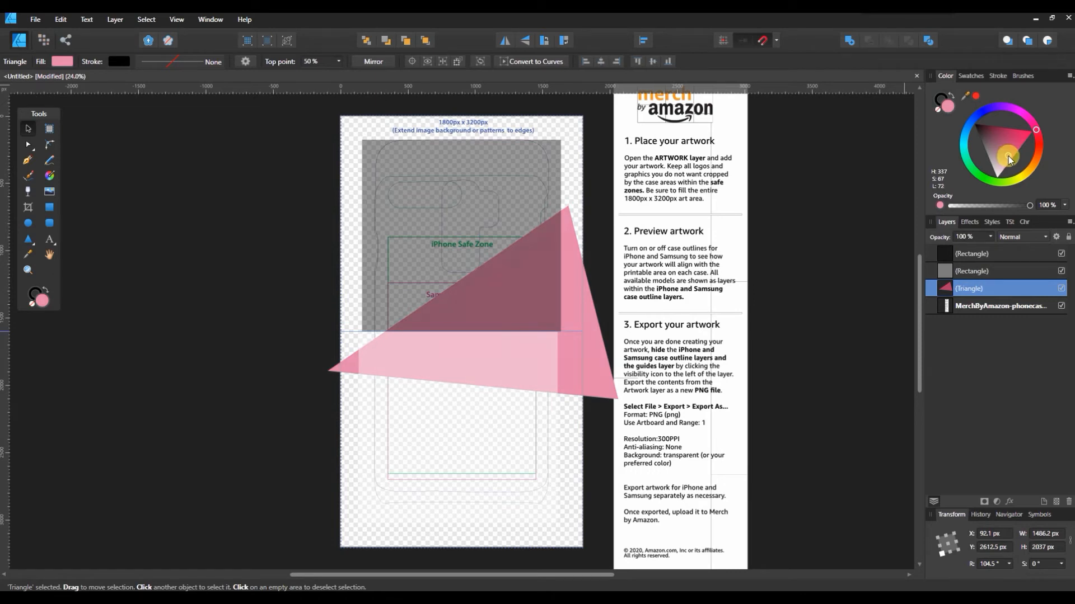
pyautogui.moveTo(1011, 157); pyautogui.dragTo(1011, 156)
pyautogui.moveTo(1012, 156); pyautogui.dragTo(1012, 157)
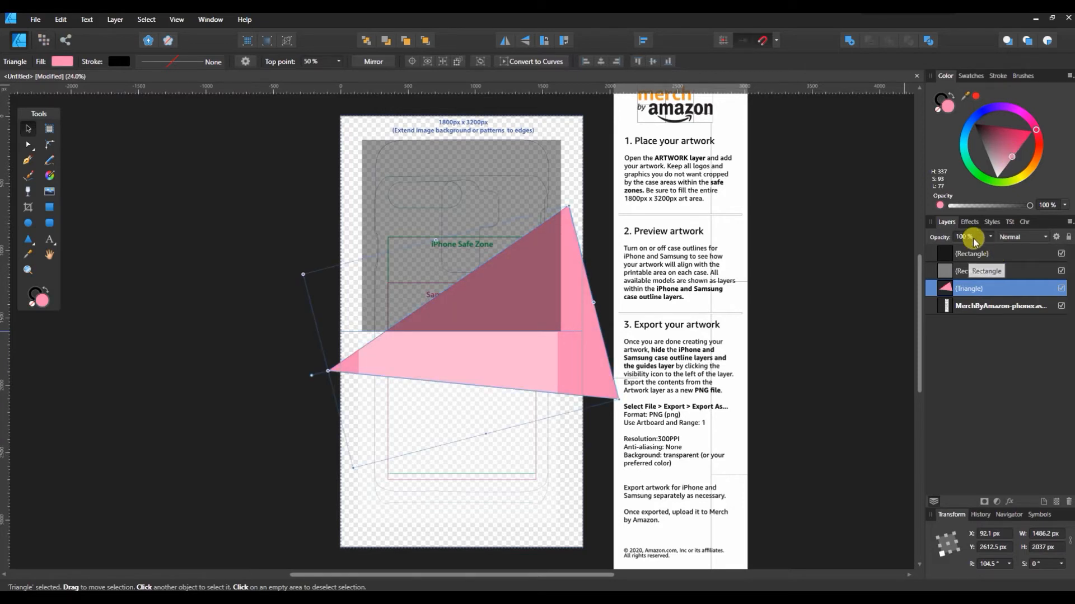
pyautogui.click(425, 41)
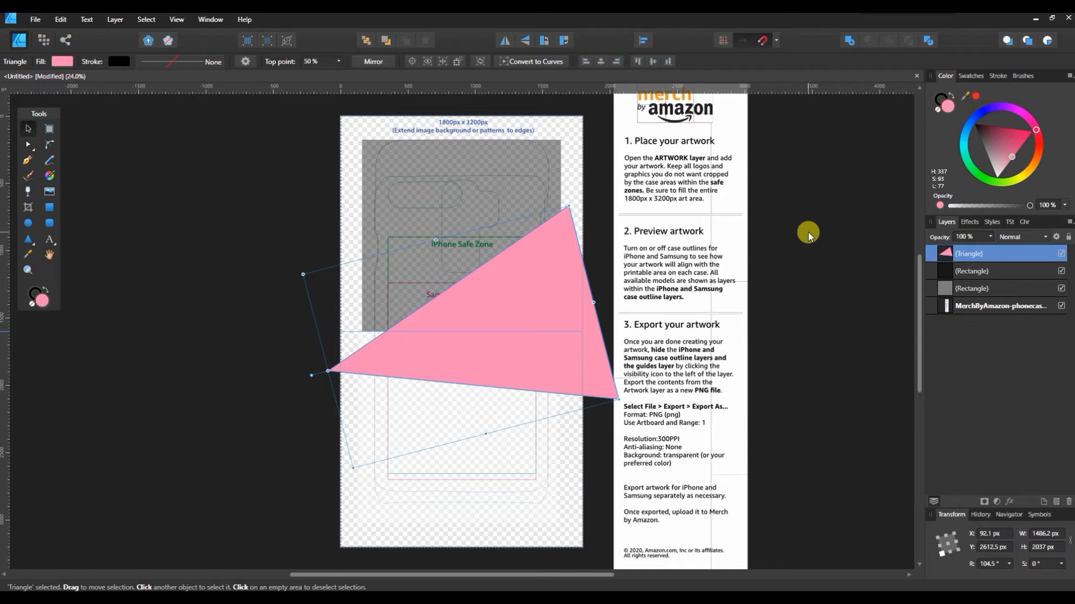
# Duplicate the pink triangle, shrink the copy to about 1452 × 1990 px and shift it slightly over the original.
pyautogui.hotkey('ctrl', 'j')
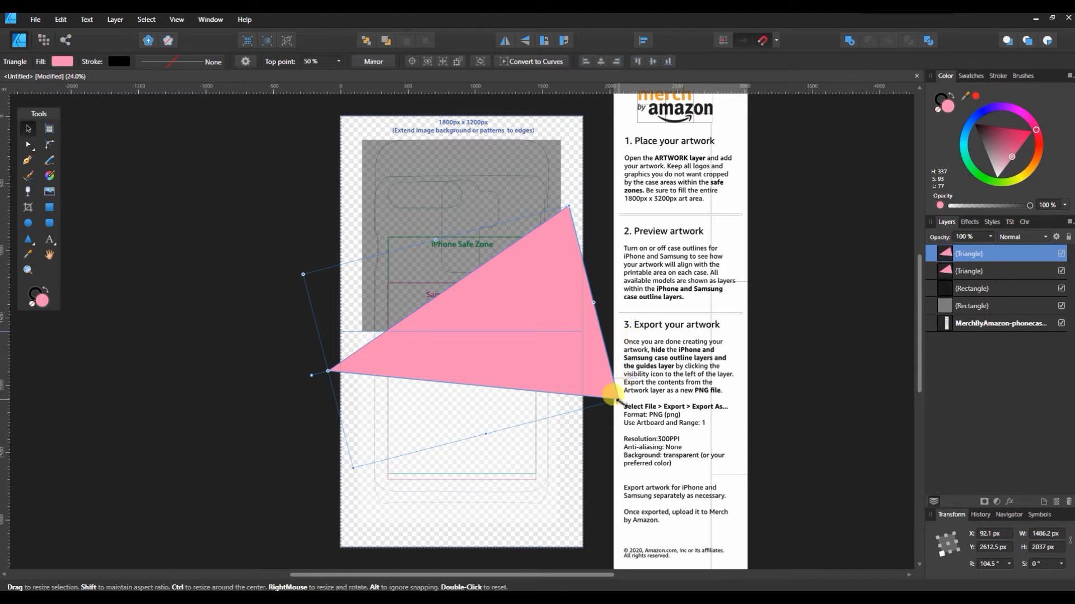
pyautogui.moveTo(617, 400); pyautogui.dragTo(612, 396)
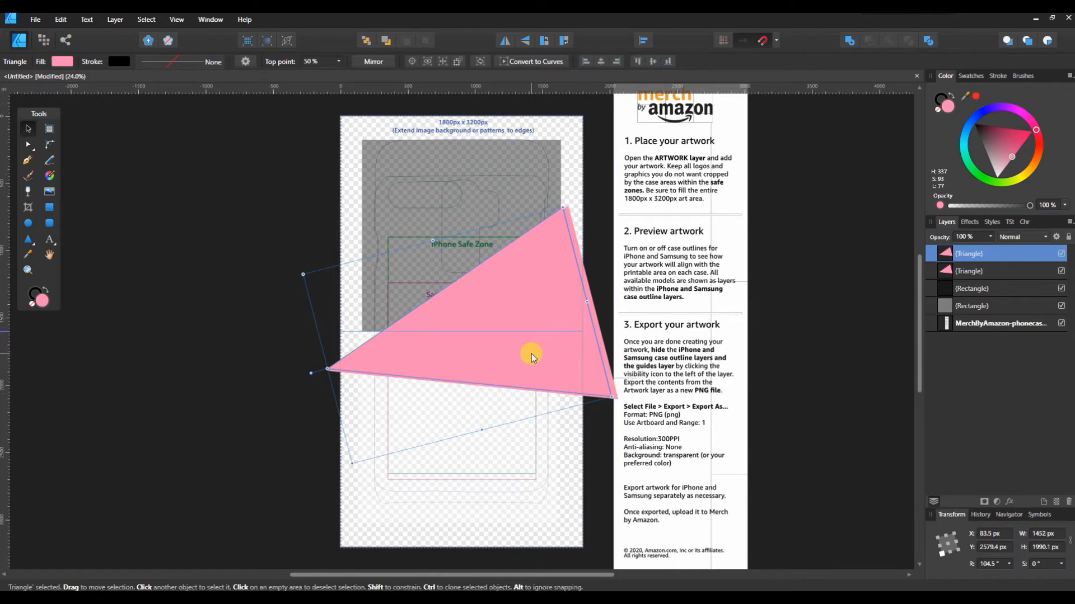
pyautogui.moveTo(536, 356); pyautogui.dragTo(543, 354)
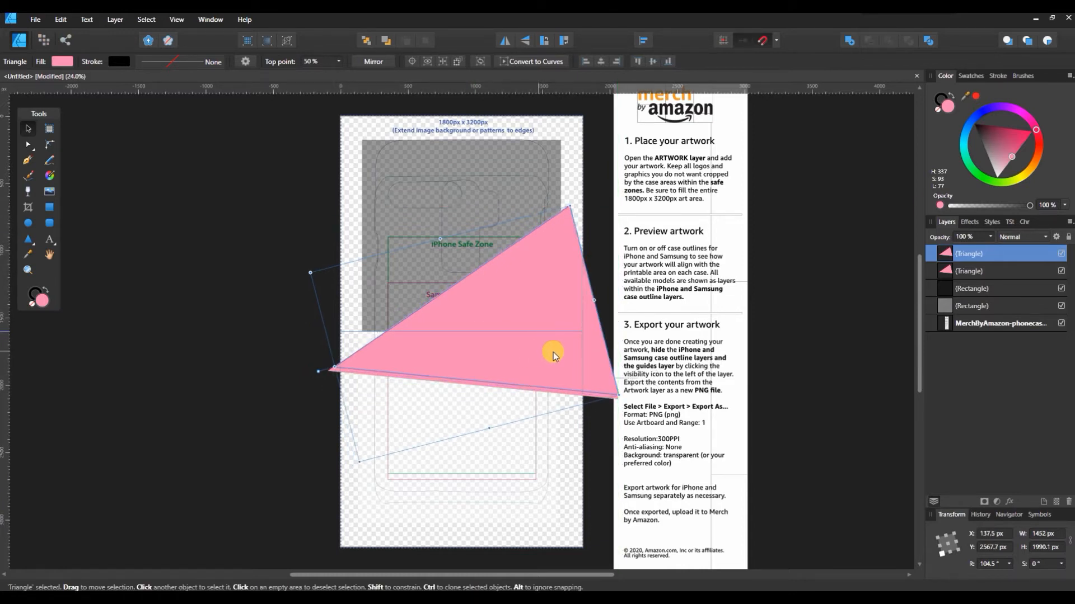
# Fill the smaller triangle with the green Merch Colors swatch and nudge it so the pink triangle forms a thin border.
pyautogui.click(964, 77)
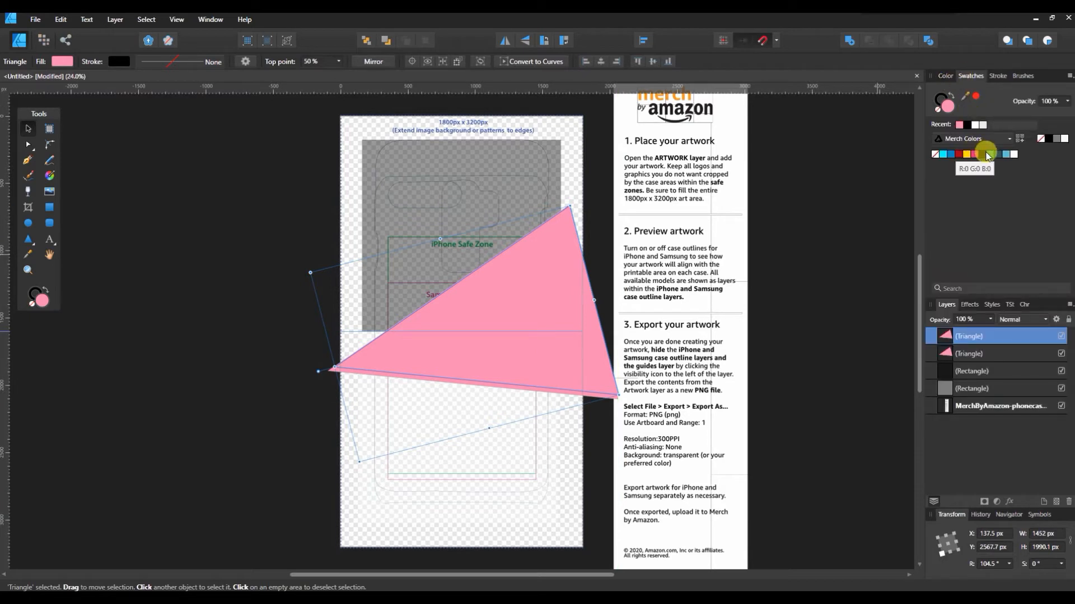
pyautogui.click(990, 154)
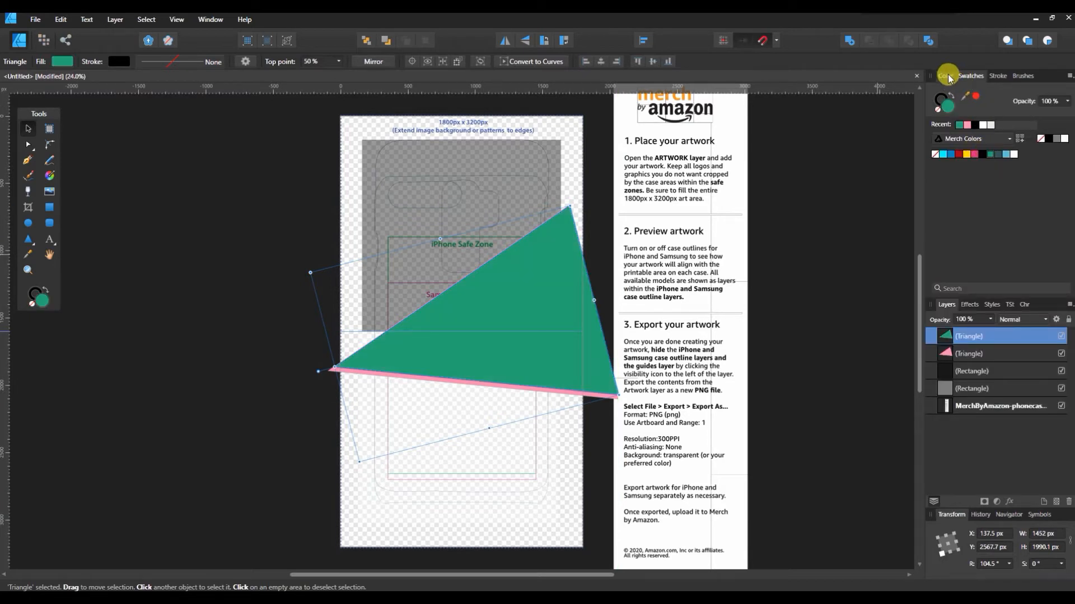
pyautogui.moveTo(556, 335); pyautogui.dragTo(554, 338)
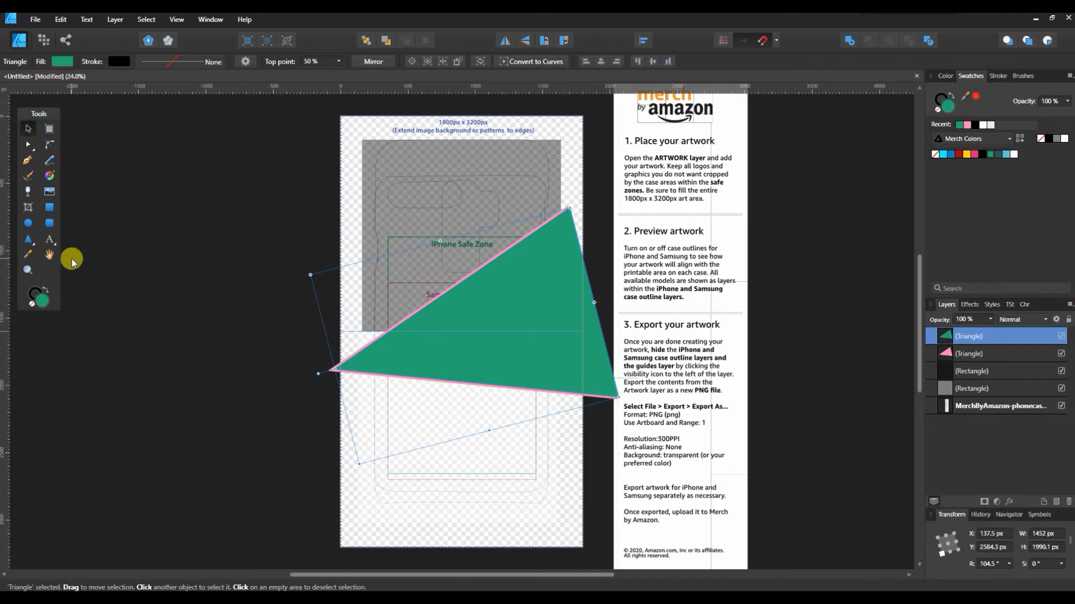
# Place the marble image 14.jpg from the Marble Background, Digital Paper folder over the triangles, sized to about 2193 × 2026 px.
pyautogui.click(50, 198)
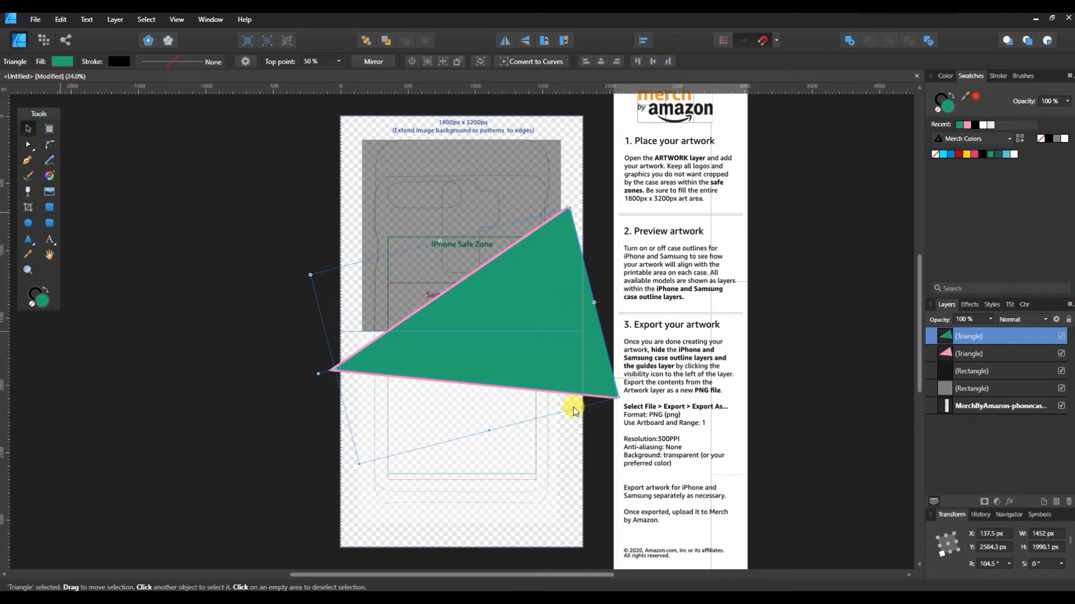
pyautogui.doubleClick(259, 241)
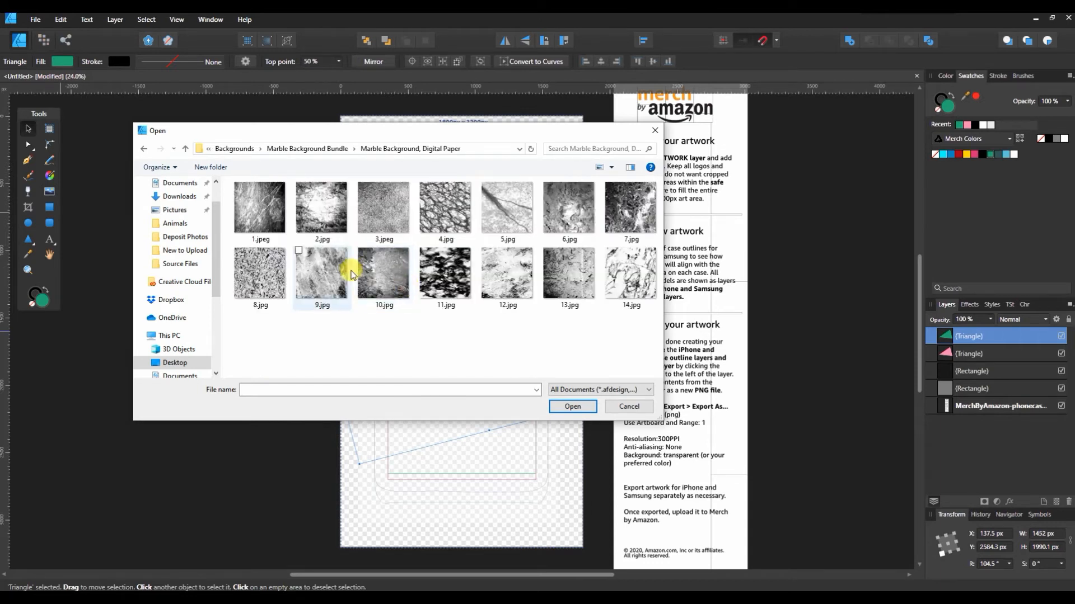
pyautogui.click(626, 272)
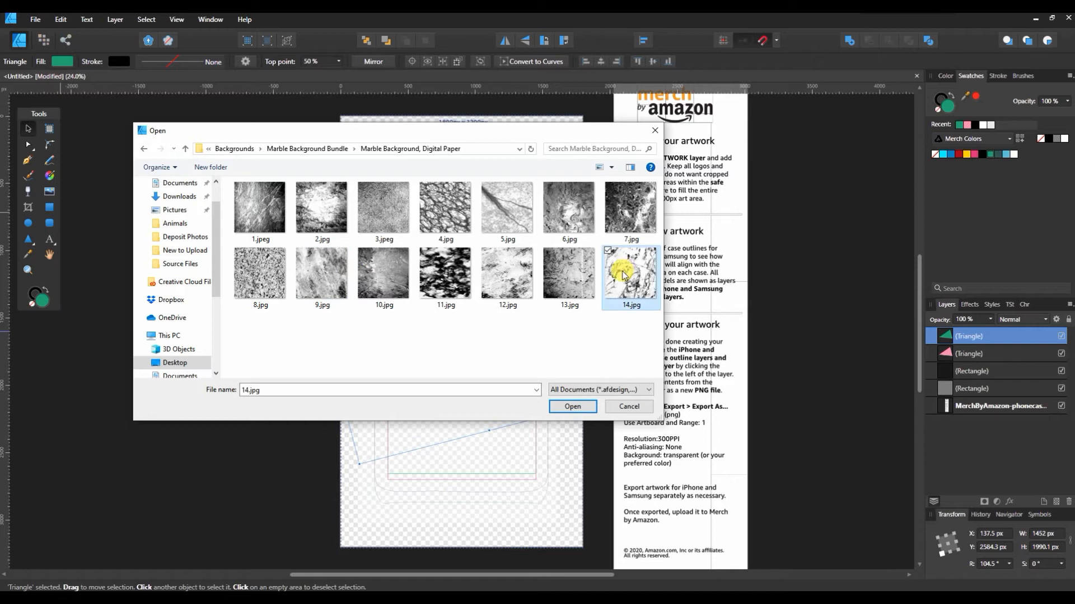
pyautogui.click(573, 405)
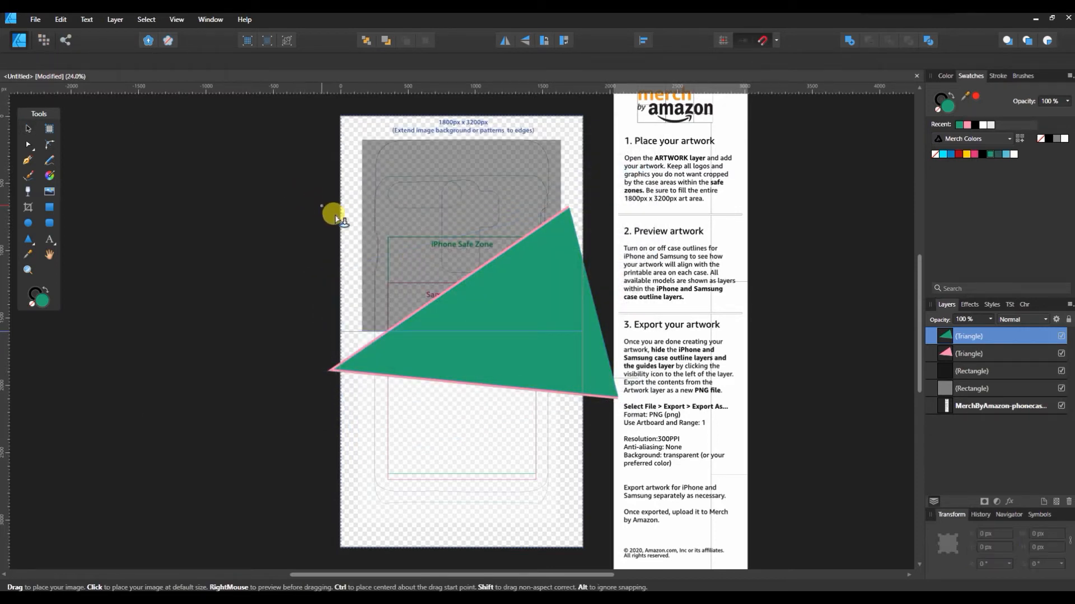
pyautogui.moveTo(352, 199); pyautogui.dragTo(611, 478)
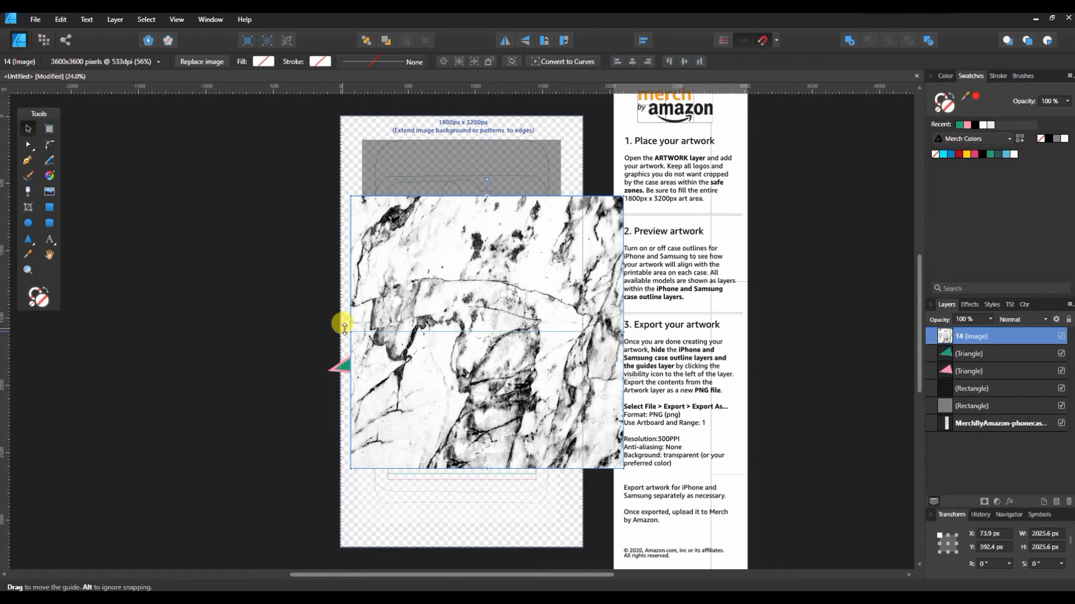
pyautogui.moveTo(351, 332); pyautogui.dragTo(330, 331)
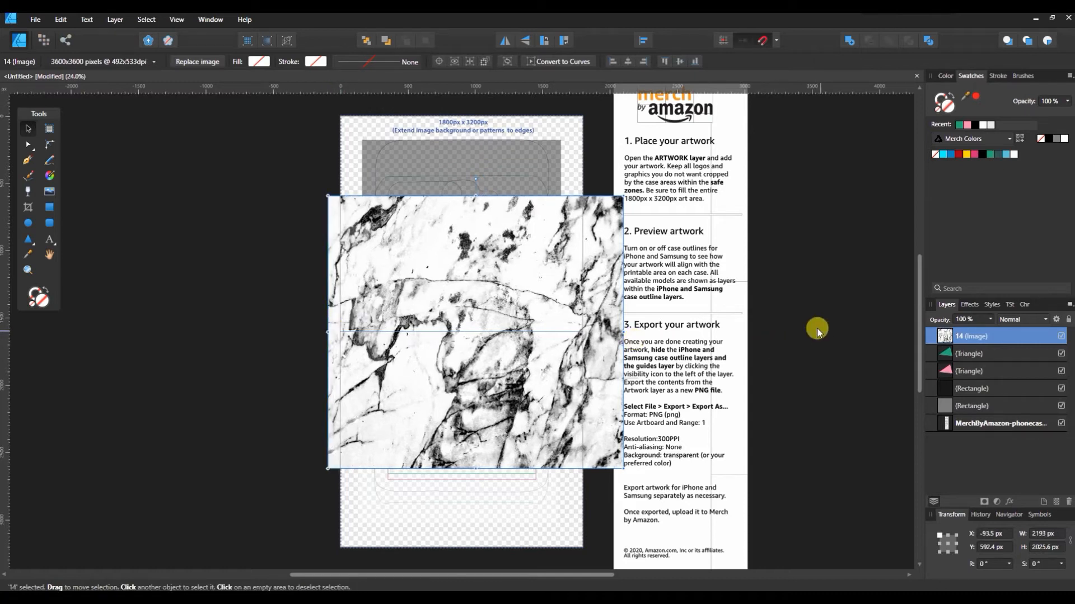
# Clip the marble image inside the green triangle by nesting its layer within the triangle layer.
pyautogui.moveTo(984, 335); pyautogui.dragTo(995, 354)
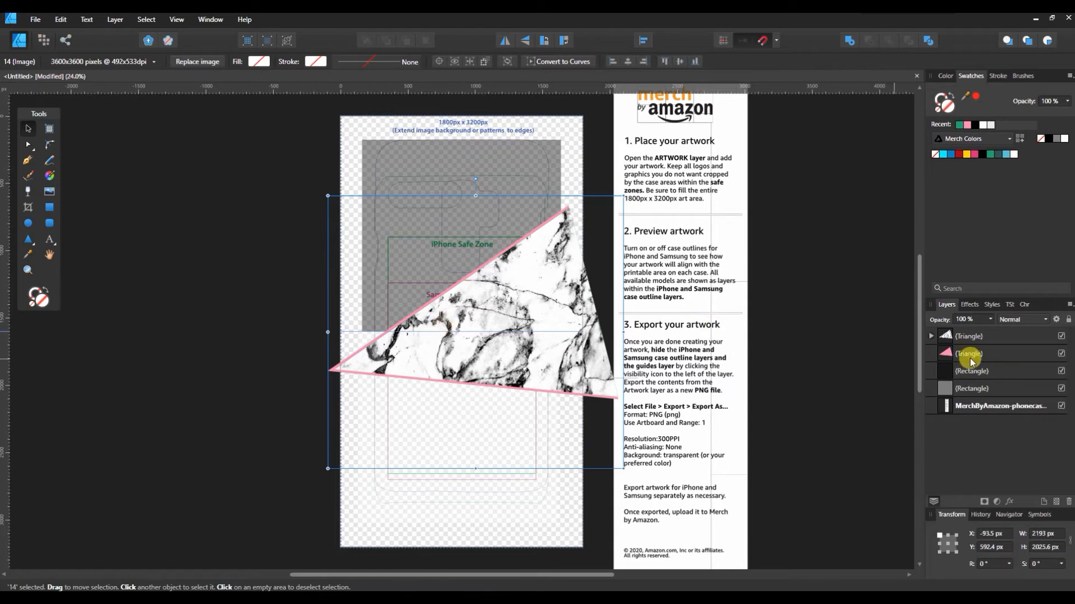
pyautogui.click(931, 335)
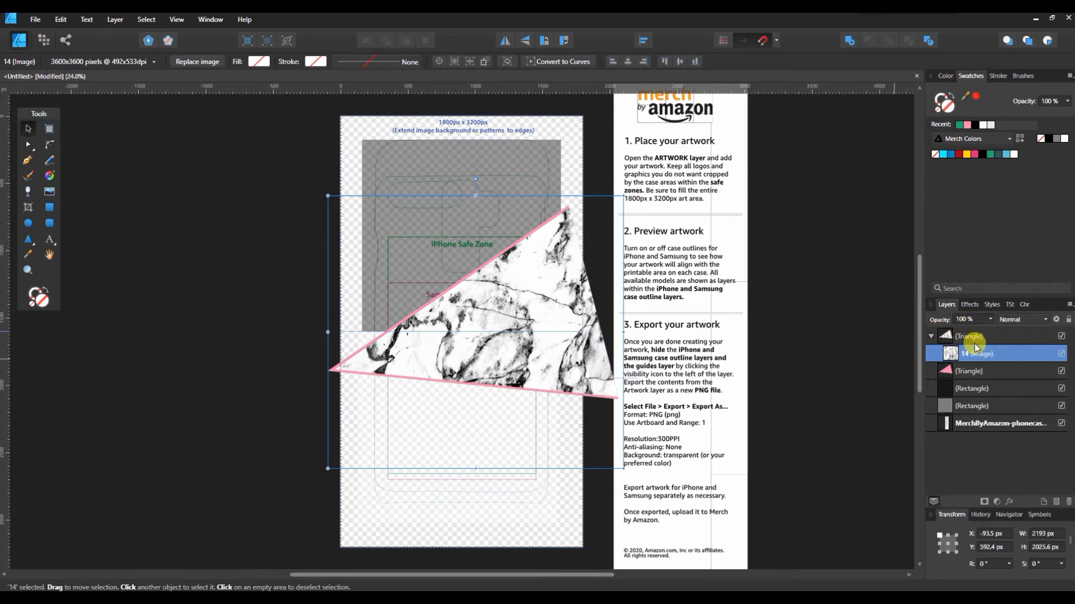
pyautogui.click(930, 337)
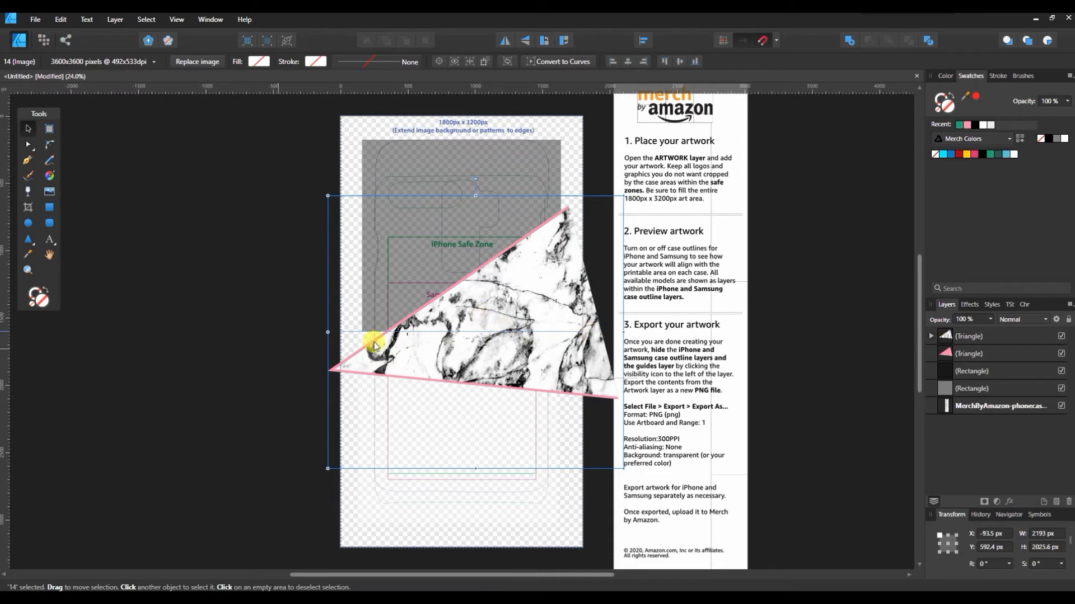
# Set the opacity of the black and white rectangles to 100% and deselect them.
pyautogui.click(968, 373)
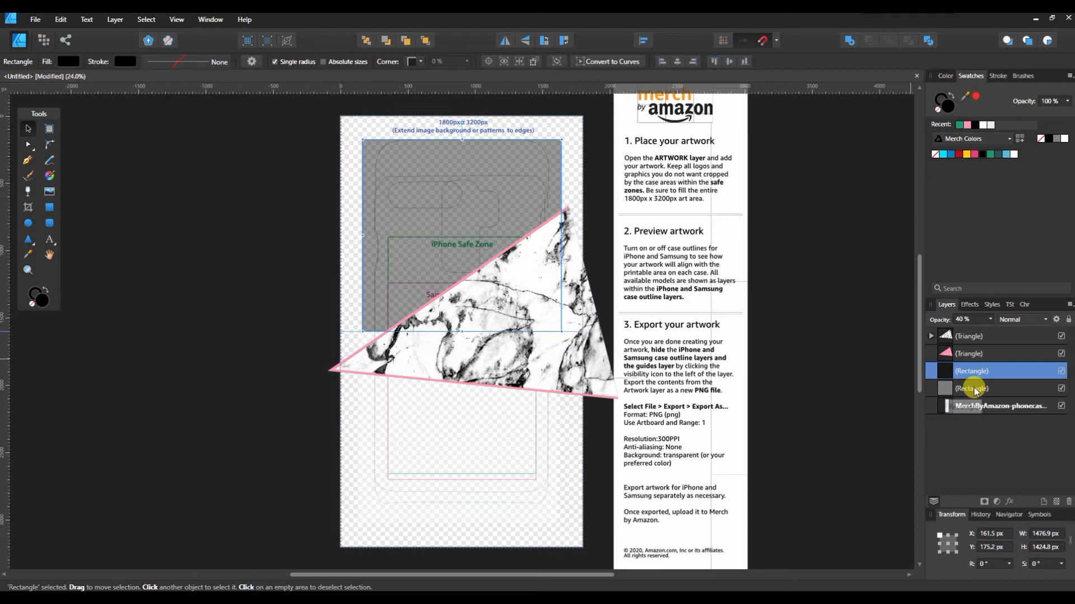
pyautogui.keyDown('shift'); pyautogui.click(973, 389); pyautogui.keyUp('shift')
pyautogui.write('120')
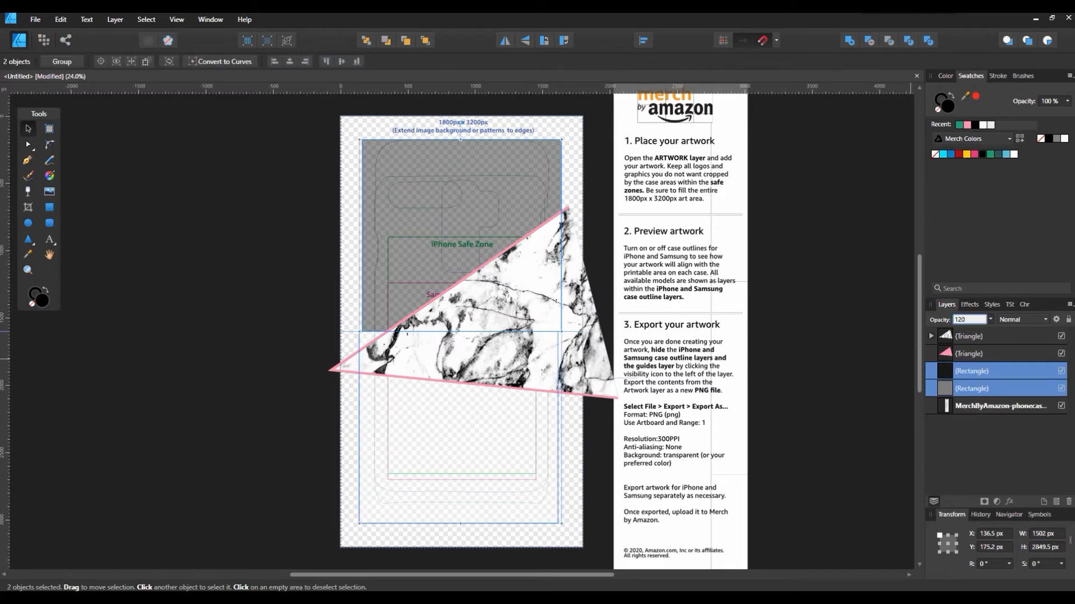
pyautogui.press('Return')
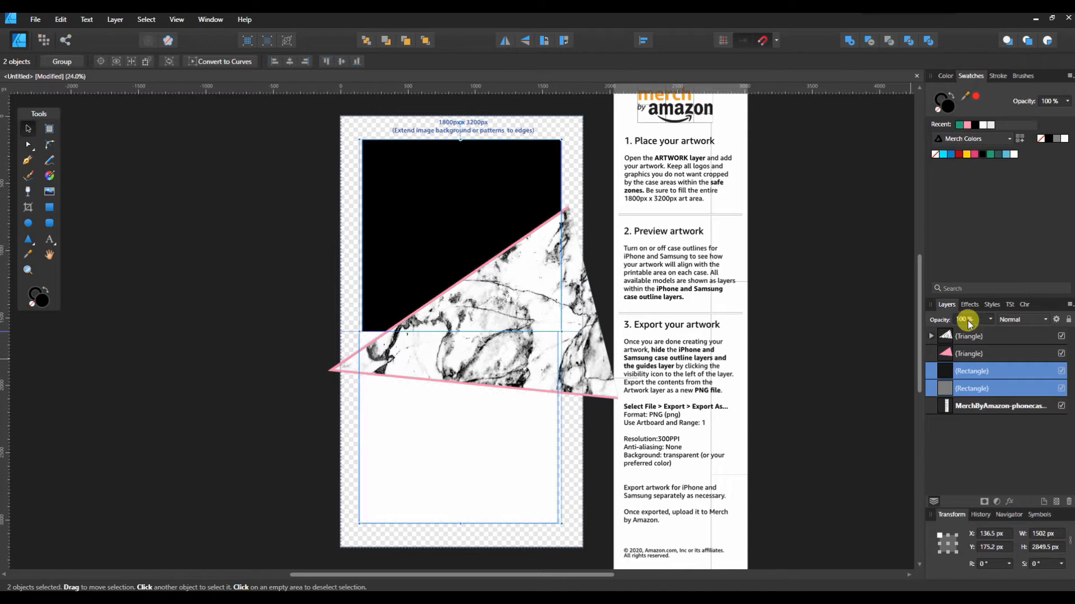
pyautogui.click(827, 302)
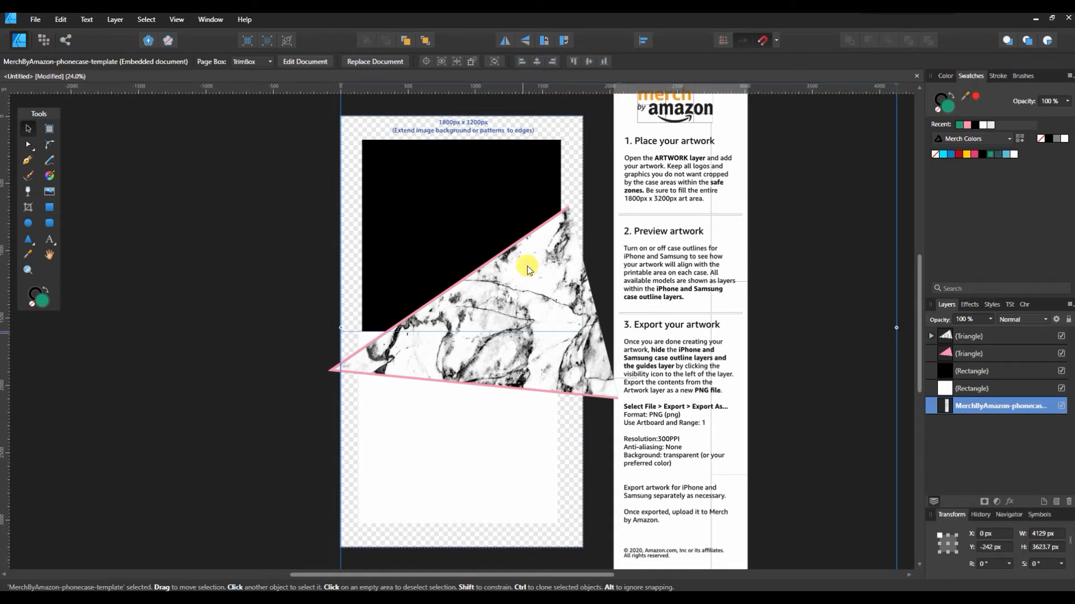
# Stretch the black rectangle to the left, top and right page edges so it covers the page's upper half.
pyautogui.click(524, 186)
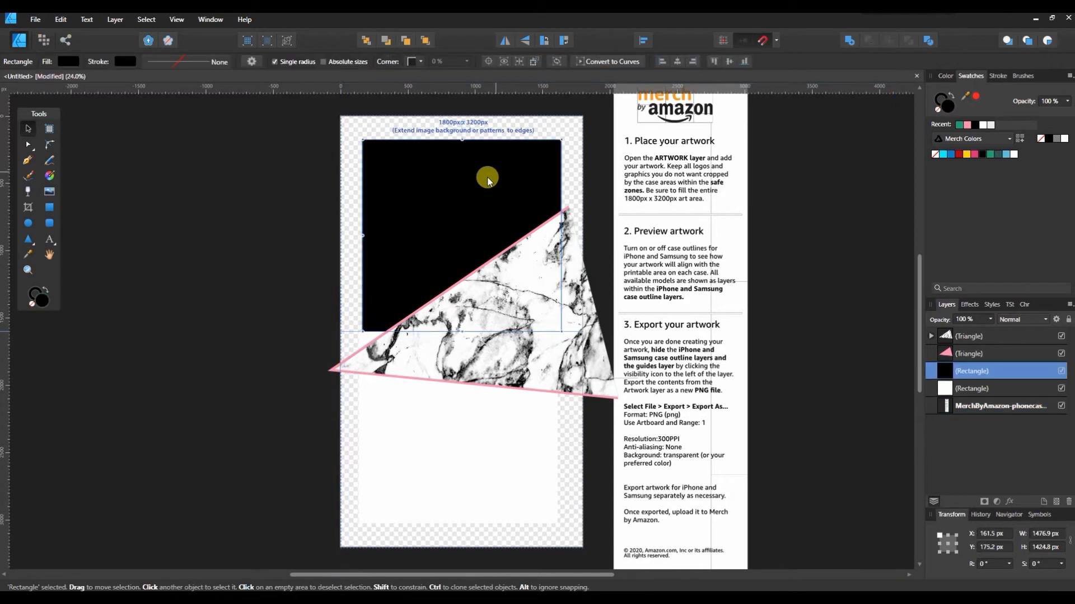
pyautogui.moveTo(414, 266); pyautogui.dragTo(393, 263)
pyautogui.moveTo(540, 140); pyautogui.dragTo(579, 115)
pyautogui.moveTo(467, 120); pyautogui.dragTo(456, 107)
# Resize the white rectangle to about 1800 × 1595 px so it fills the lower half of the page, and deselect it.
pyautogui.click(488, 429)
pyautogui.moveTo(446, 455); pyautogui.dragTo(429, 487)
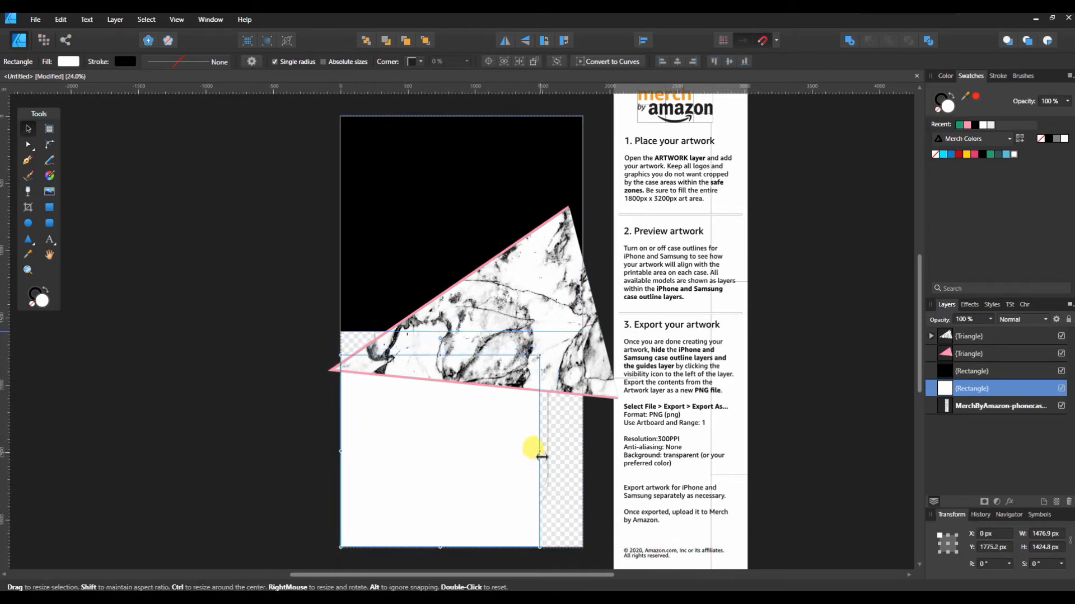
pyautogui.moveTo(539, 354); pyautogui.dragTo(578, 331)
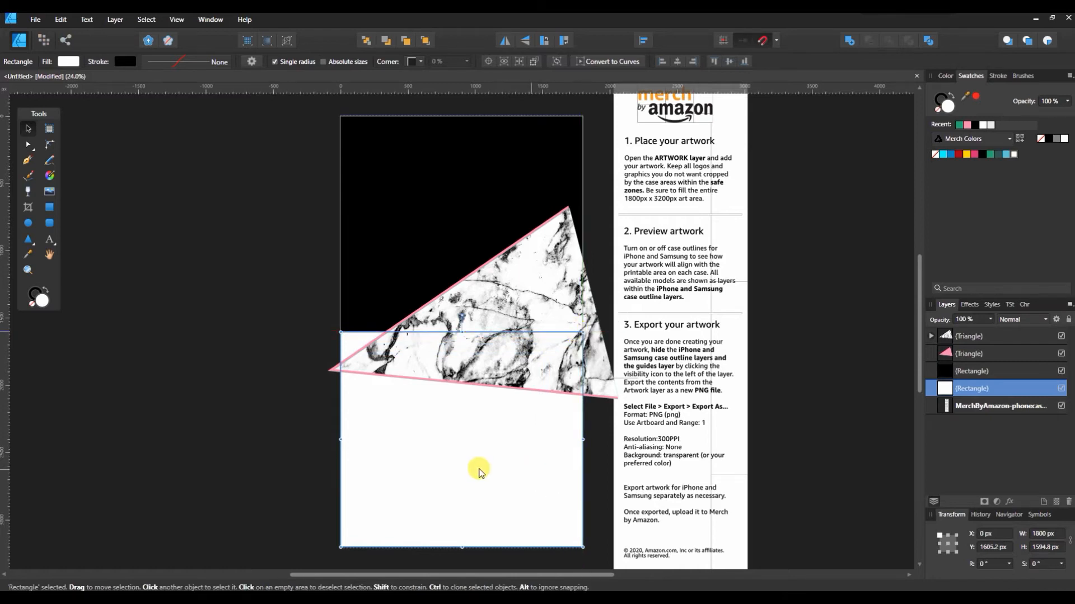
pyautogui.click(233, 327)
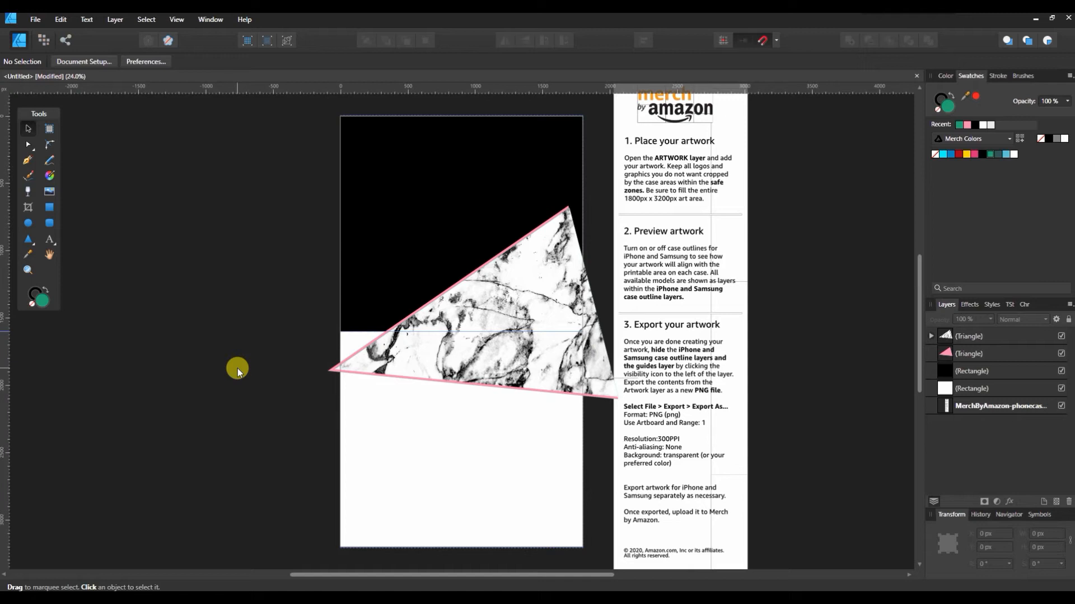
# Enlarge the marble and pink triangles together to about 1503 × 2192 px so their upper corner passes the page's right edge.
pyautogui.click(486, 341)
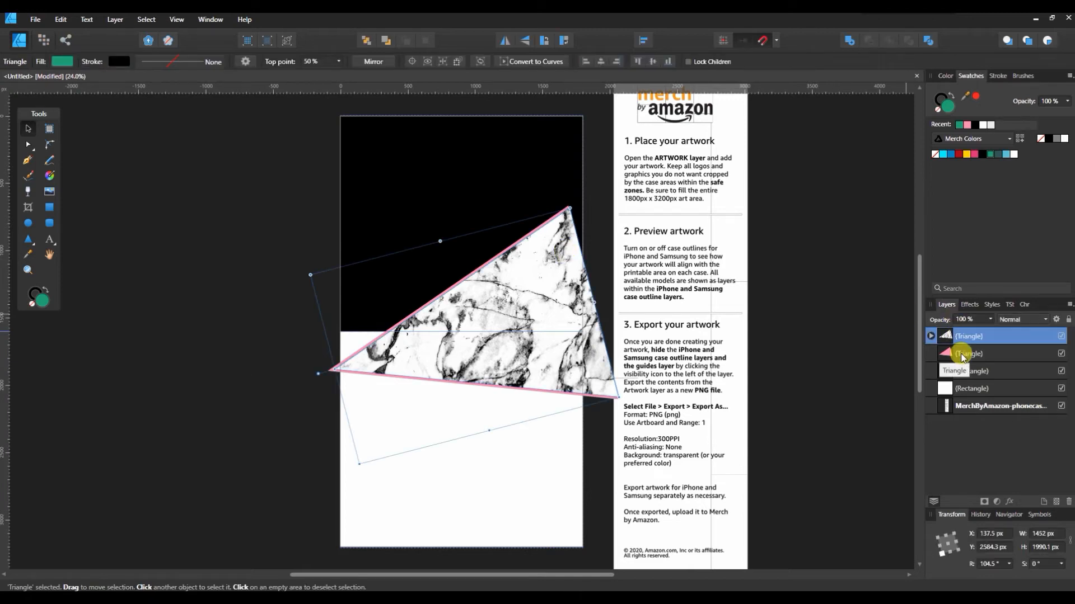
pyautogui.keyDown('shift'); pyautogui.click(962, 356); pyautogui.keyUp('shift')
pyautogui.click(962, 355)
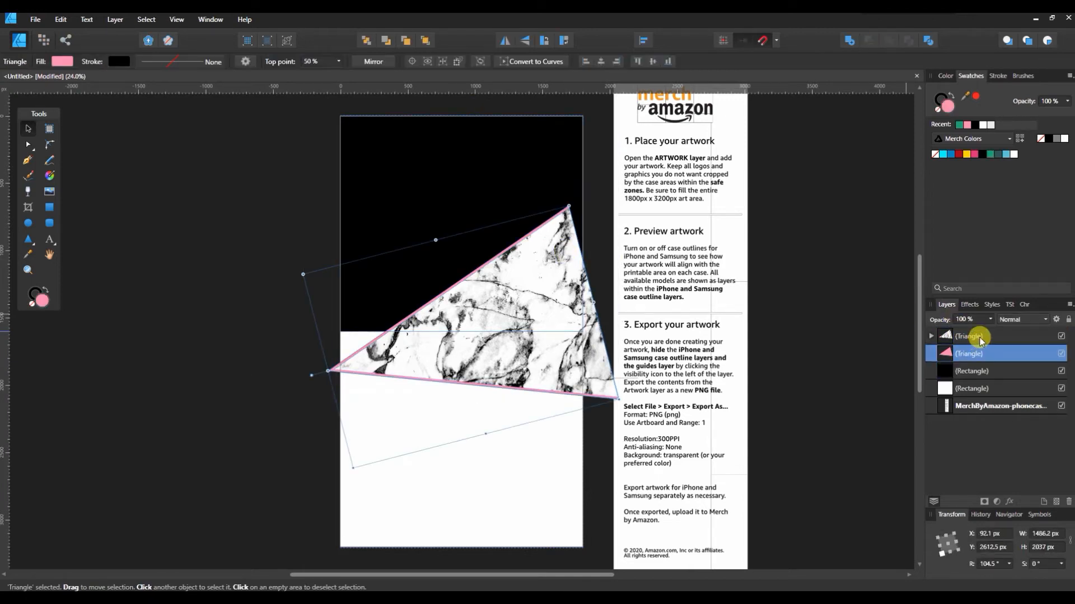
pyautogui.keyDown('shift'); pyautogui.click(972, 336); pyautogui.keyUp('shift')
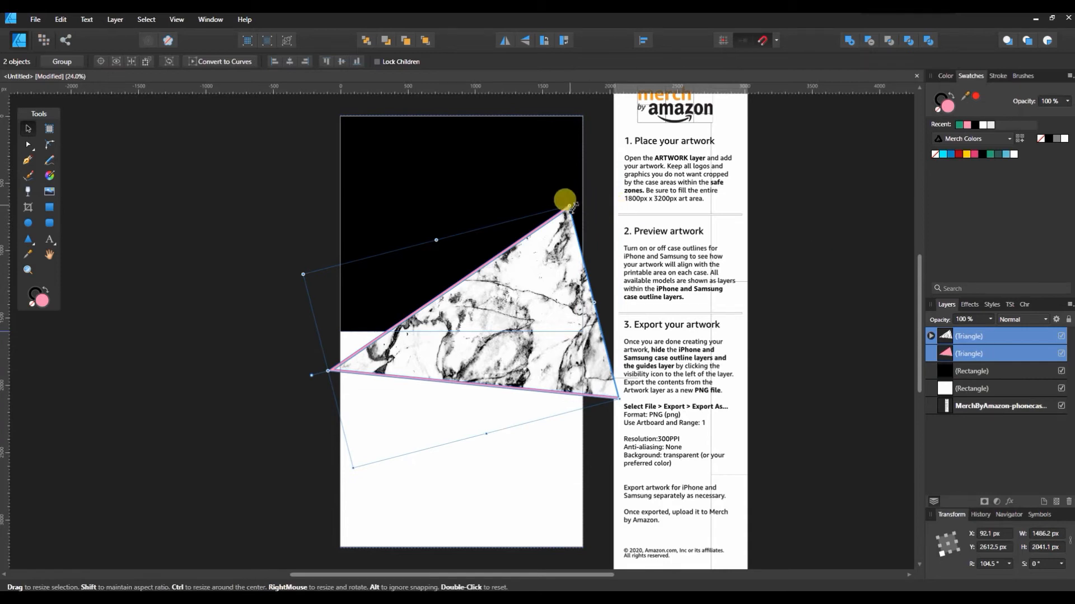
pyautogui.moveTo(571, 205); pyautogui.dragTo(592, 198)
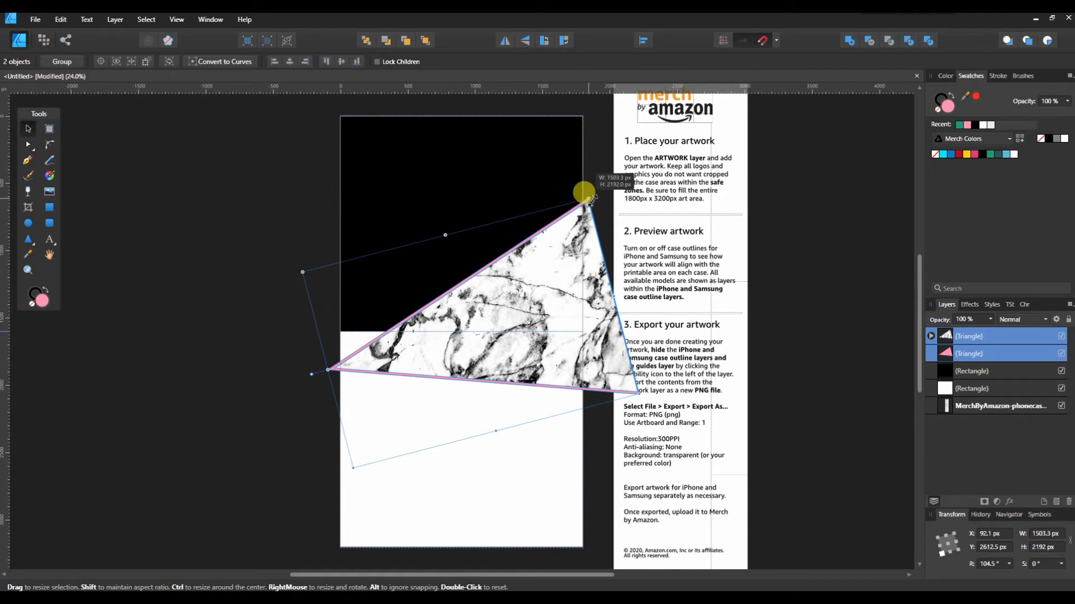
pyautogui.moveTo(589, 199); pyautogui.dragTo(590, 199)
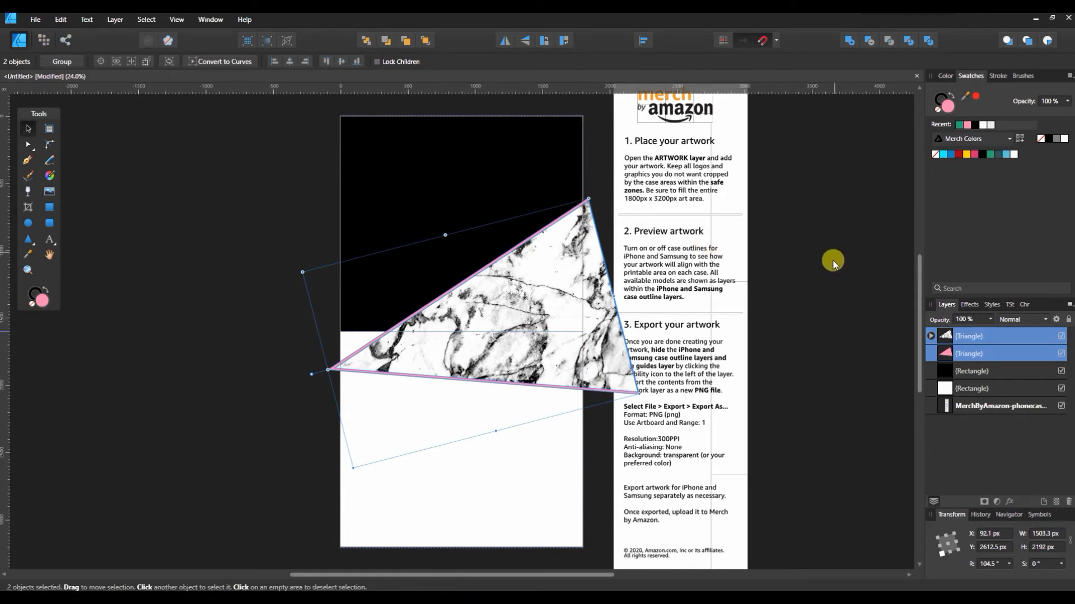
pyautogui.click(806, 376)
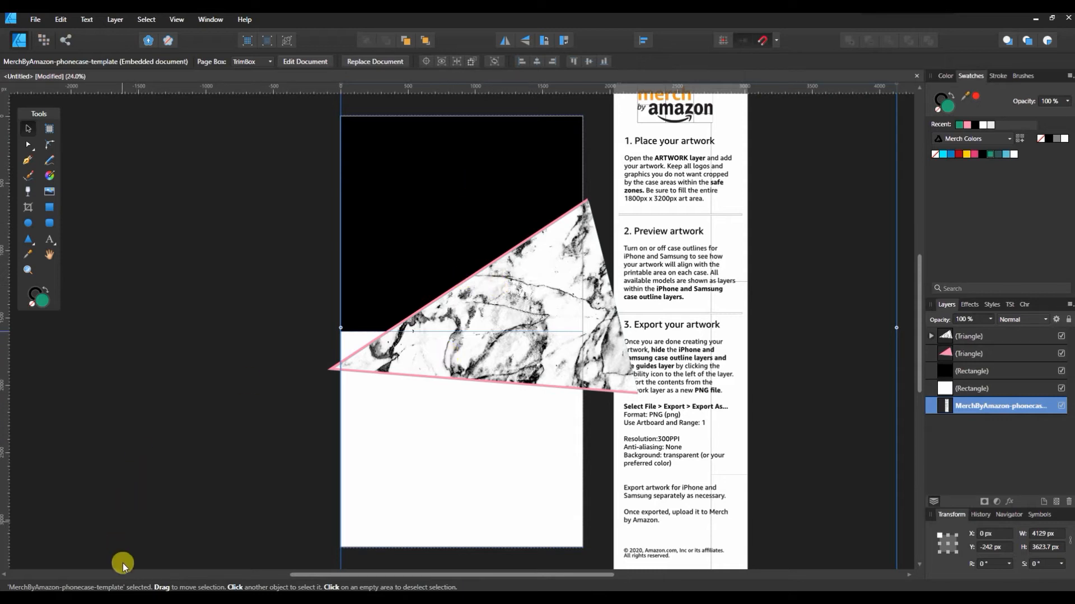
# Export the whole document as a best-quality JPEG at 1800 × 3200 px, saved as Untitled.jpg in the New to Upload folder.
pyautogui.click(35, 20)
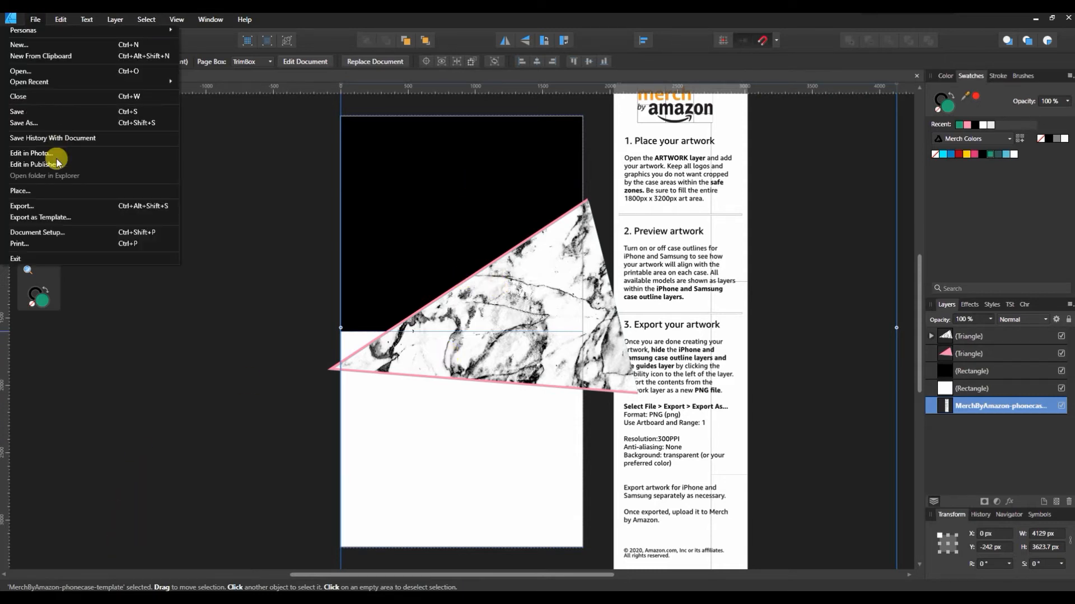
pyautogui.click(38, 206)
pyautogui.click(407, 227)
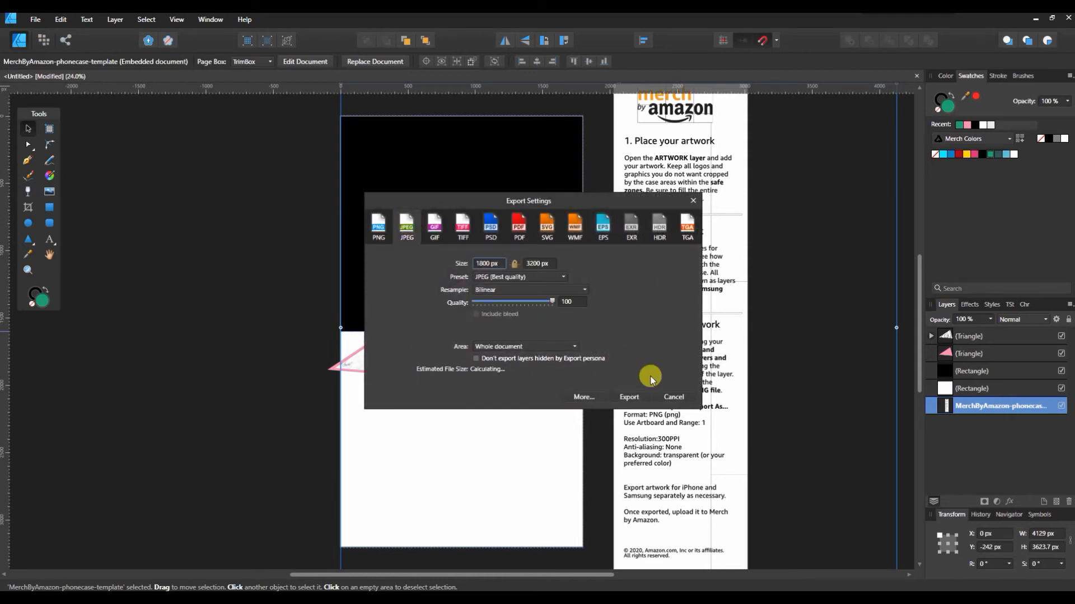
pyautogui.click(627, 397)
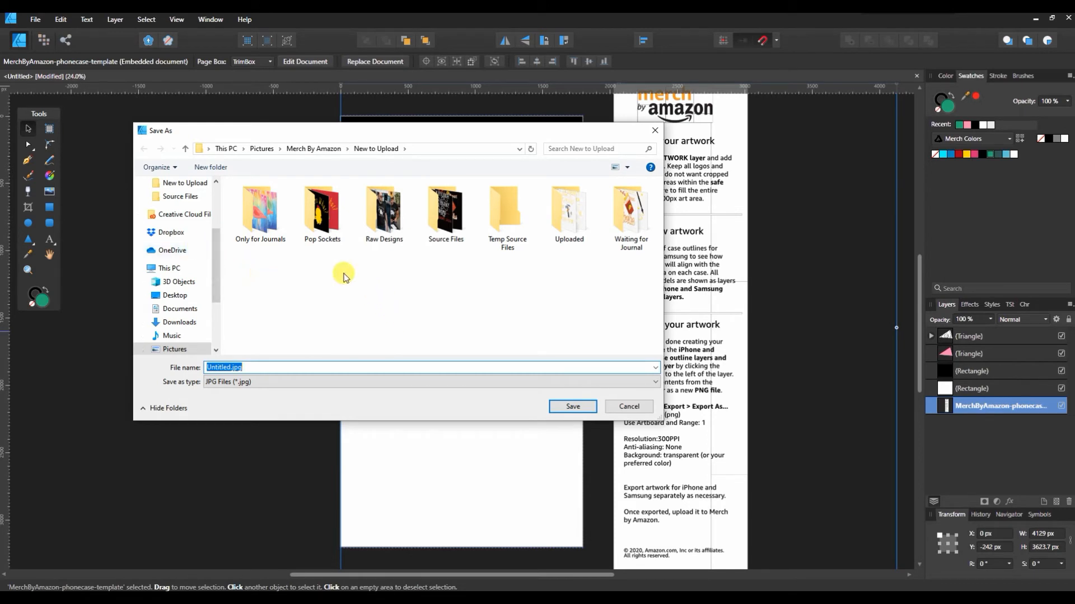
pyautogui.click(572, 407)
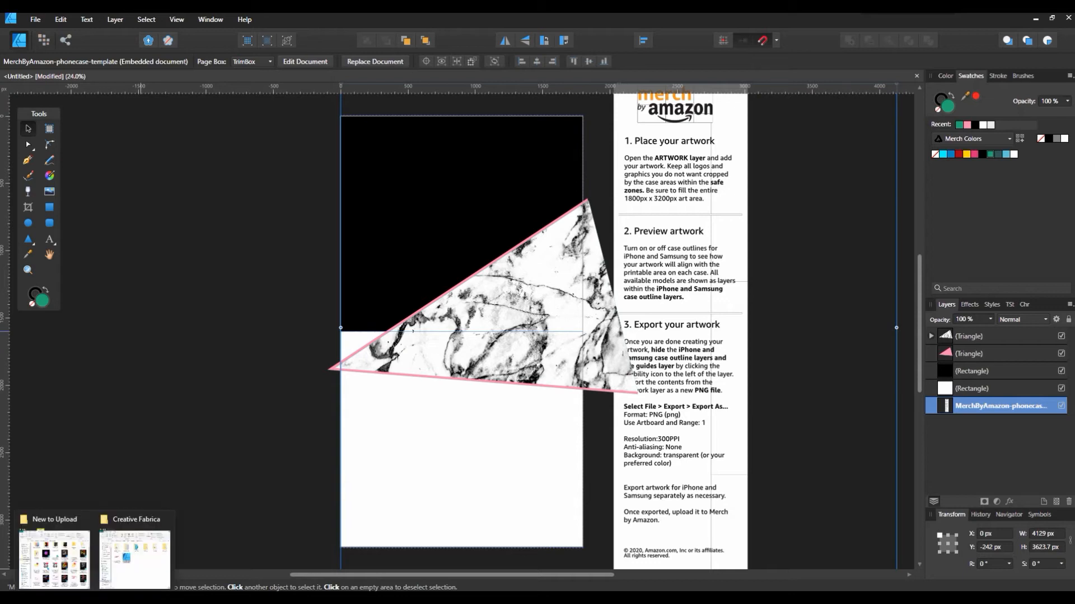
# Open the exported Untitled.jpg from the New to Upload folder in Windows Photo Viewer to check the design.
pyautogui.click(53, 577)
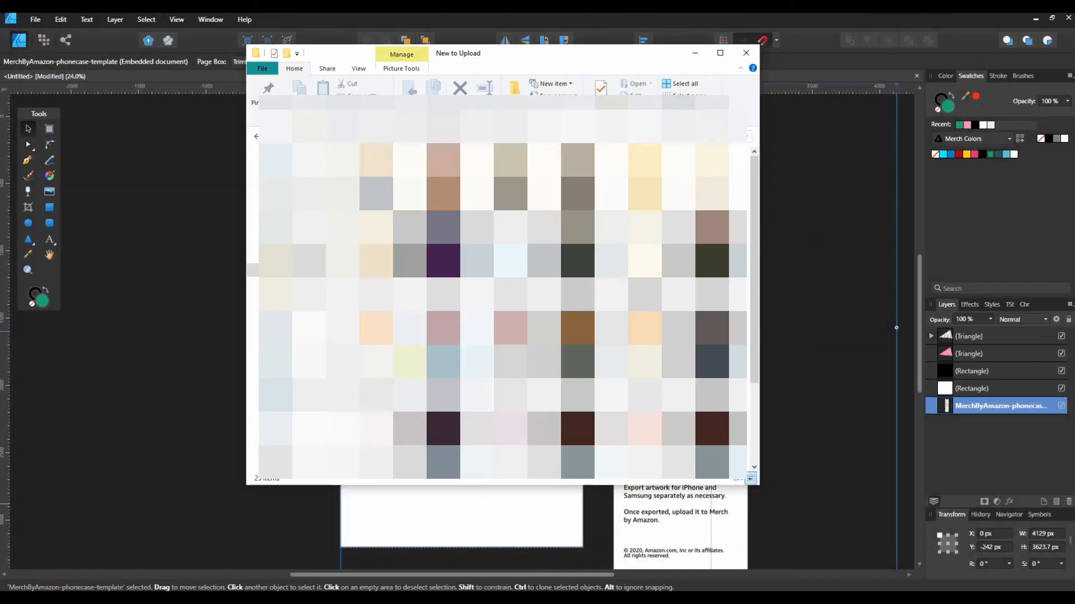
pyautogui.scroll(-3, 425, 358)
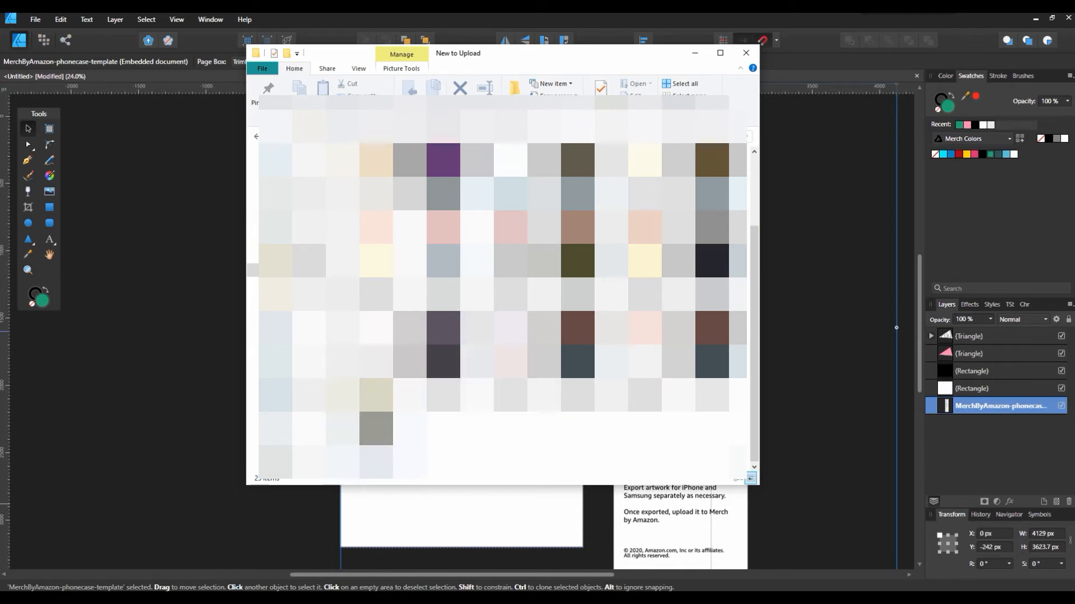
pyautogui.click(376, 430)
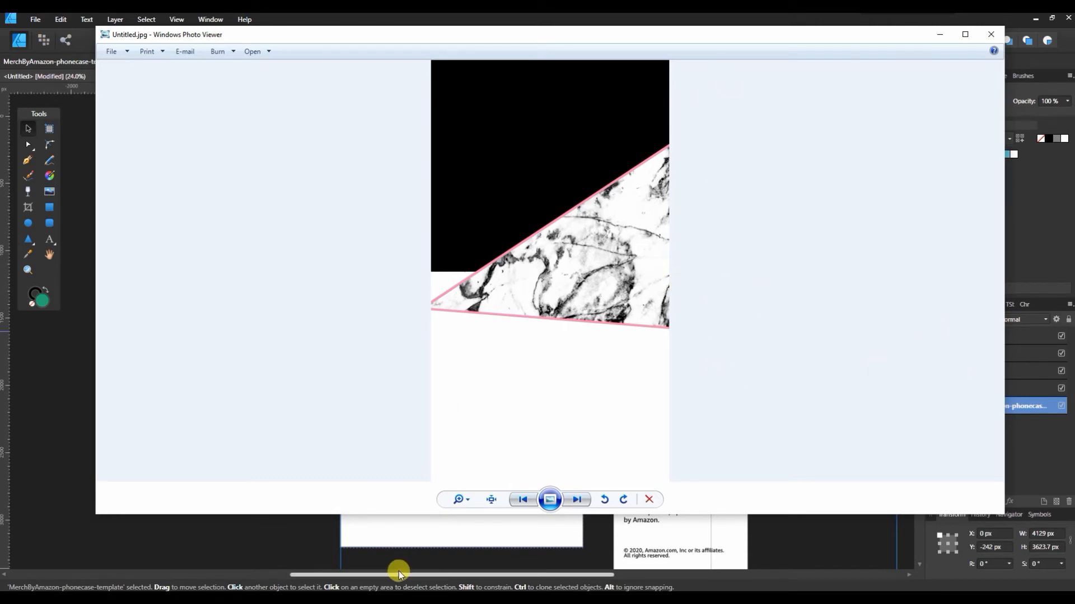
# Open the LUOLNH marble iPhone case listing on Amazon in the browser and compare its design with the exported image side by side.
pyautogui.click(168, 597)
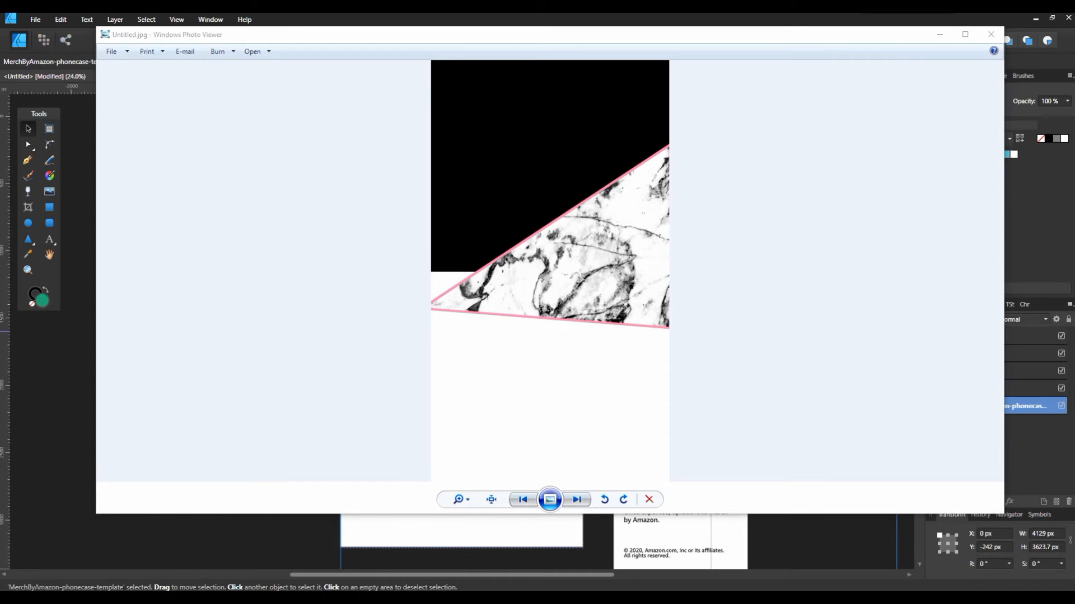
pyautogui.click(189, 564)
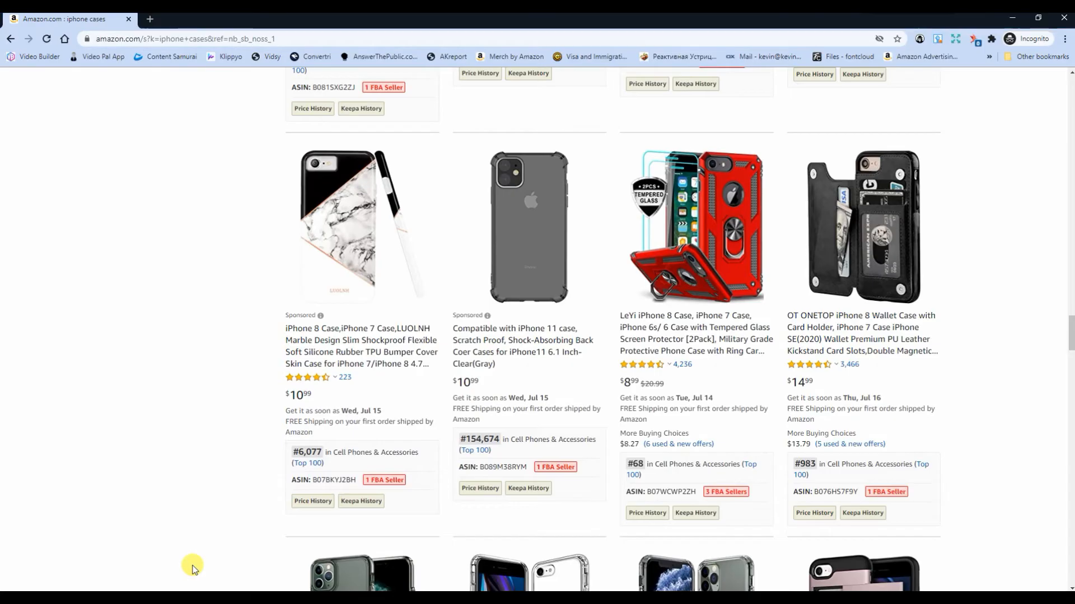
pyautogui.click(336, 329)
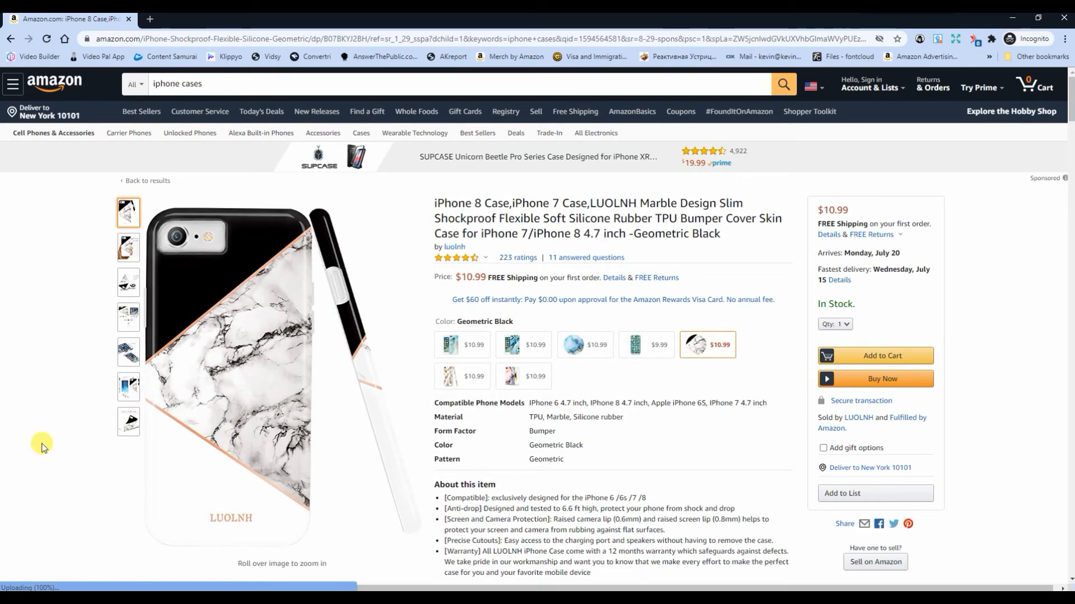
pyautogui.click(373, 589)
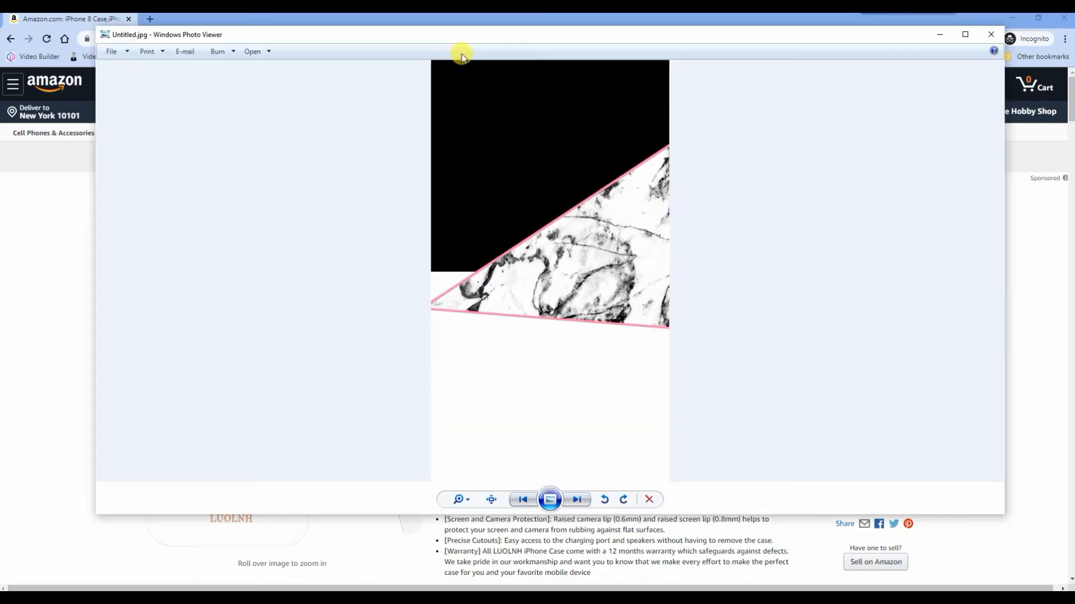
pyautogui.moveTo(492, 24); pyautogui.dragTo(852, 55)
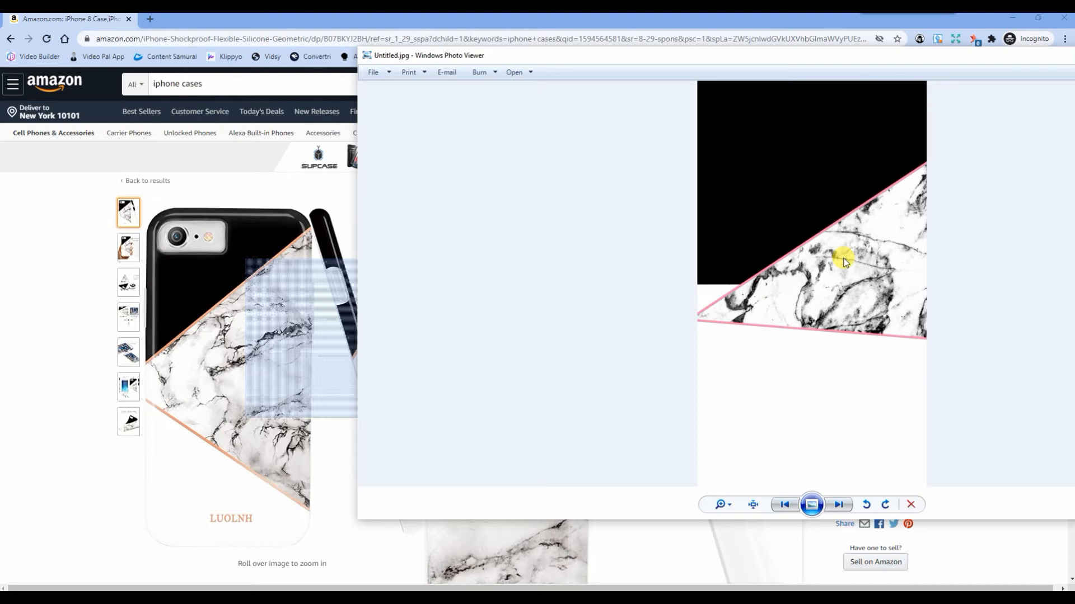
pyautogui.doubleClick(954, 56)
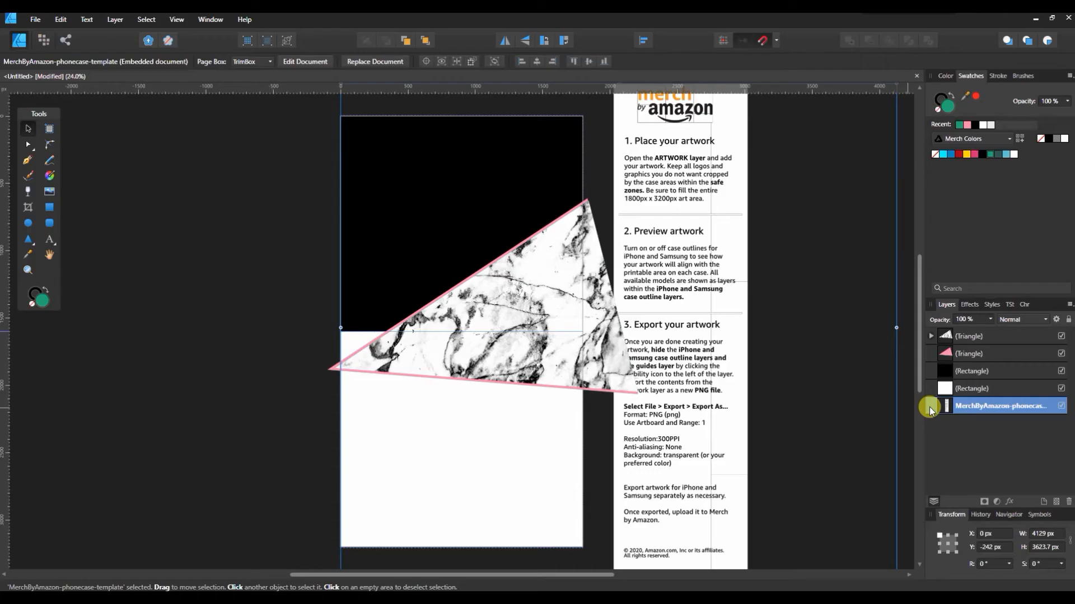
# Delete the marble image 14 nested inside the green triangle's layer.
pyautogui.click(930, 336)
pyautogui.click(977, 354)
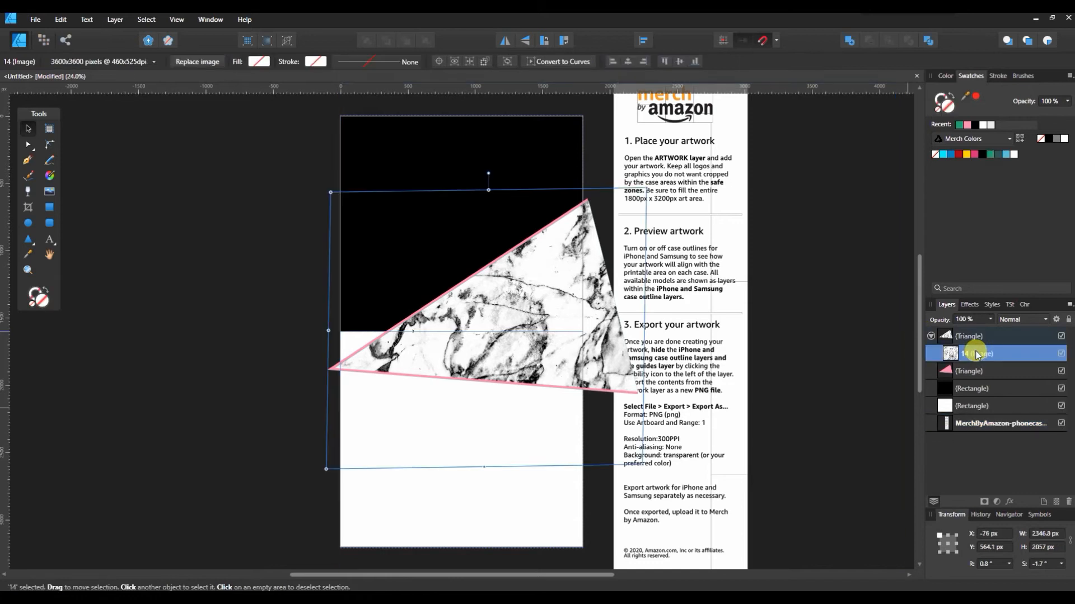
pyautogui.press('Delete')
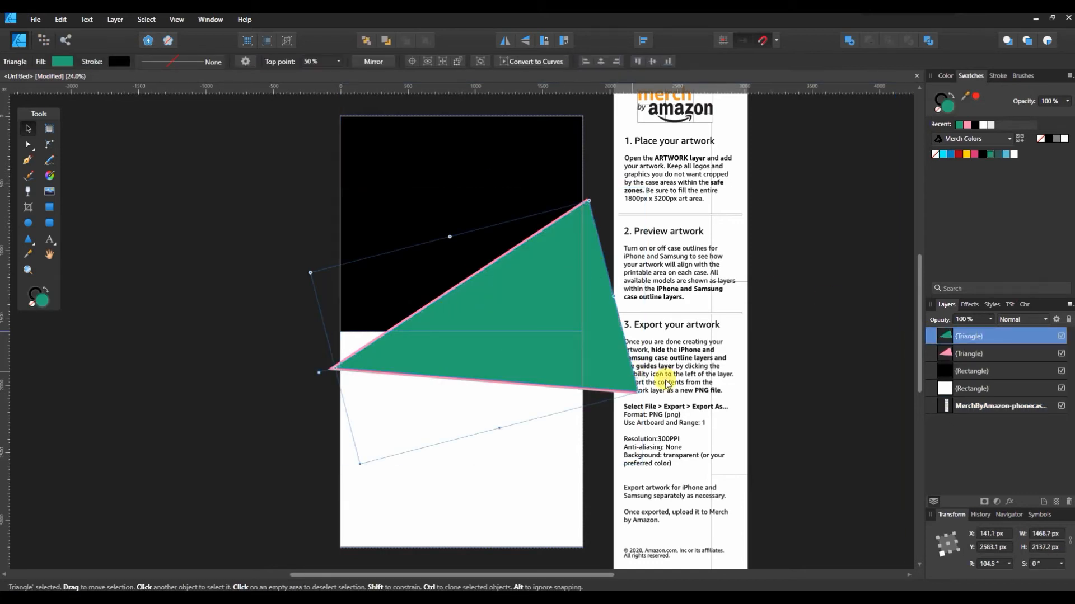
# Enlarge the green and pink triangles together to about 1929 × 2624 px and reposition them so both ends overhang the page sides.
pyautogui.keyDown('shift'); pyautogui.click(970, 357); pyautogui.keyUp('shift')
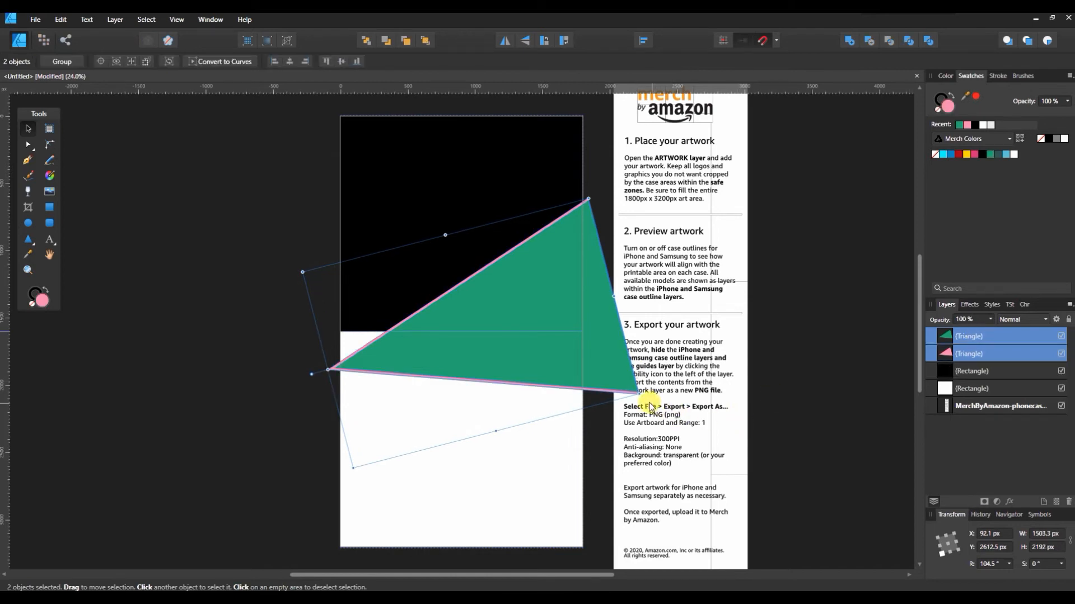
pyautogui.moveTo(637, 393); pyautogui.dragTo(659, 443)
pyautogui.moveTo(335, 399); pyautogui.dragTo(289, 403)
pyautogui.moveTo(473, 351); pyautogui.dragTo(471, 329)
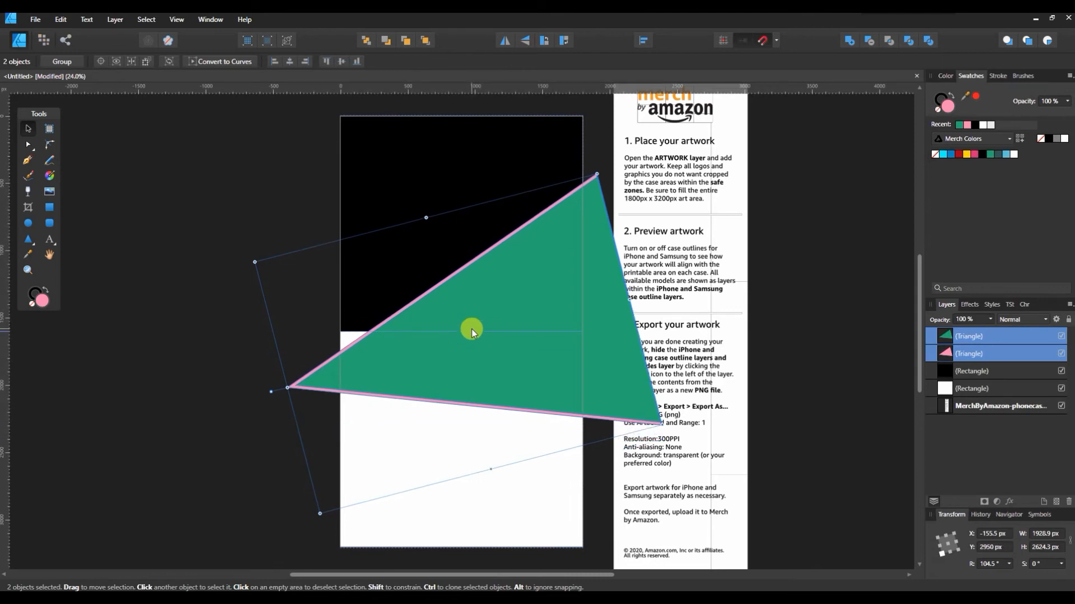
# Place 6.jpg from the Blue Marble Digital Paper folder over the triangles, about 2939 × 2677 px, and clip it inside the green triangle.
pyautogui.click(50, 192)
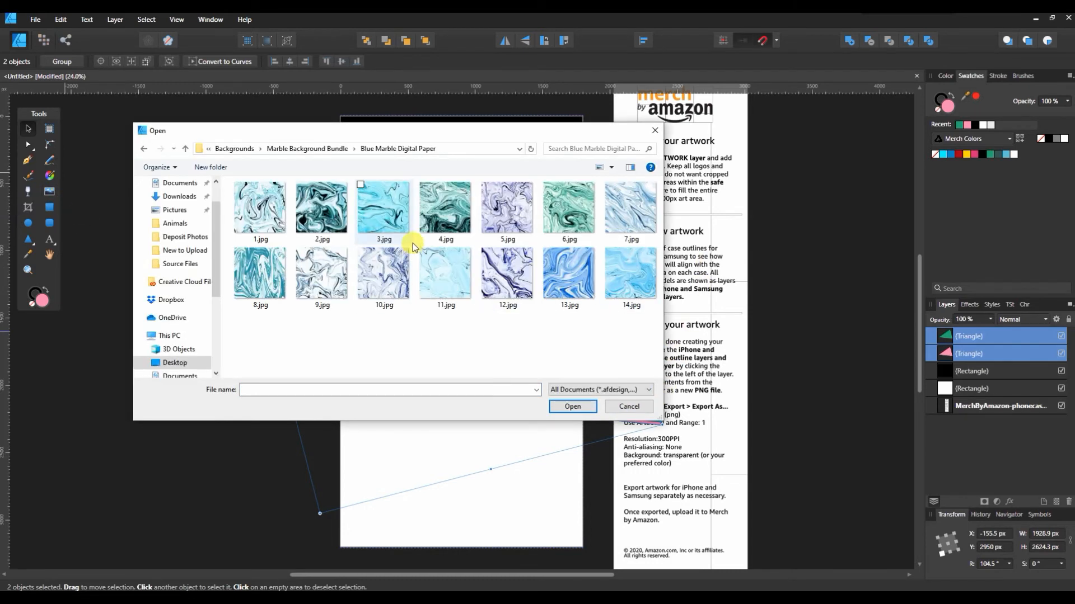
pyautogui.click(565, 212)
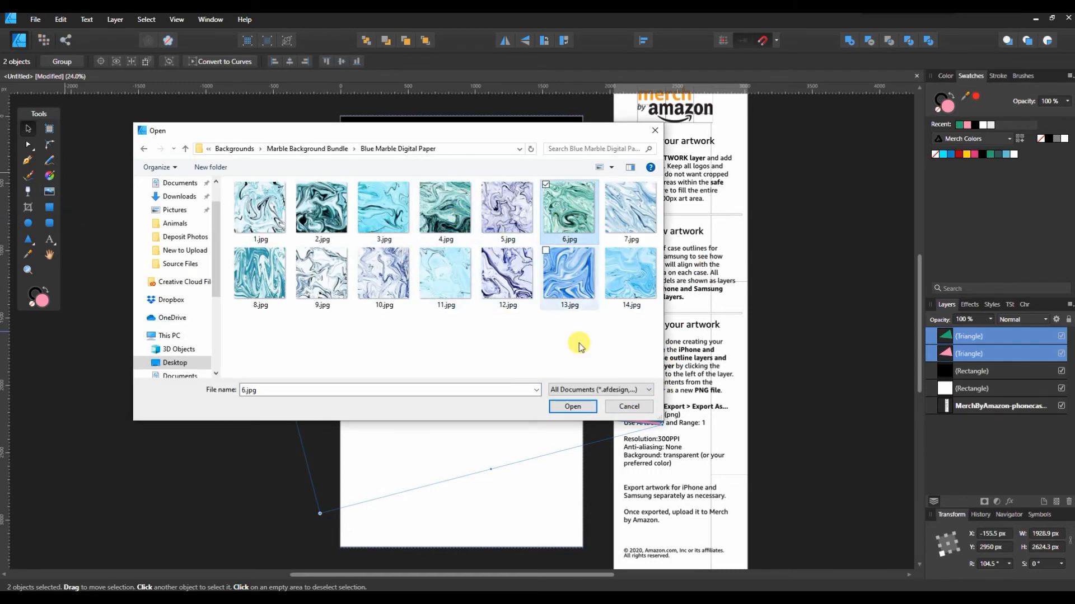
pyautogui.click(585, 408)
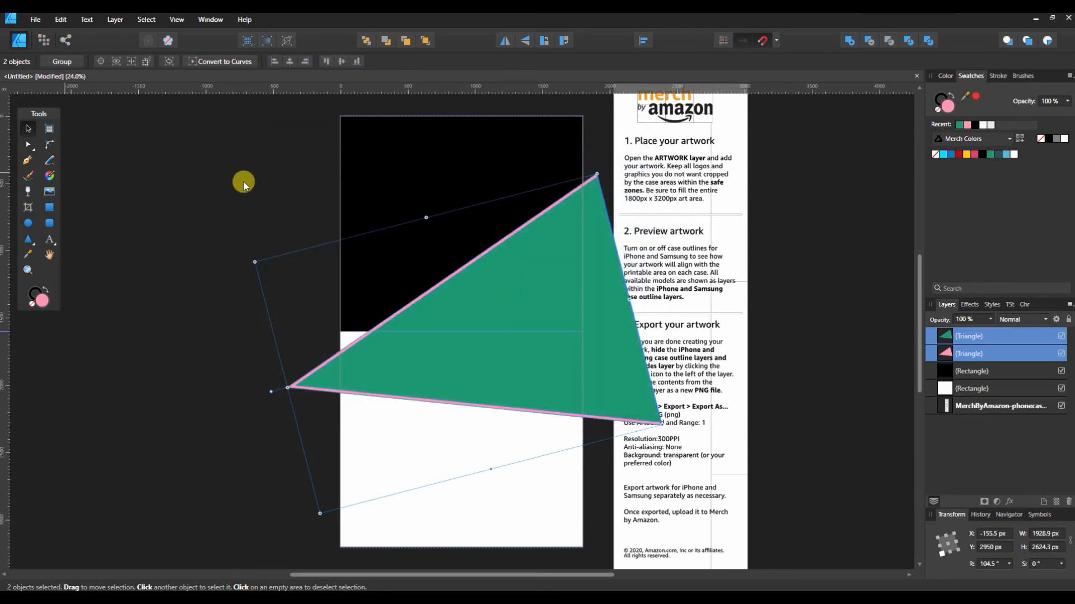
pyautogui.moveTo(221, 173); pyautogui.dragTo(700, 425)
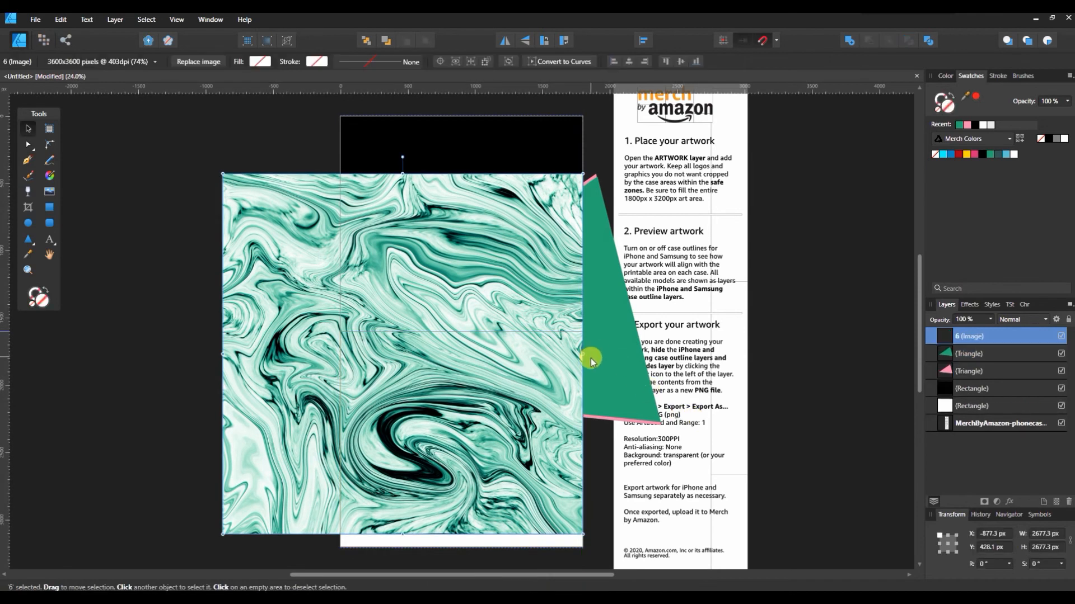
pyautogui.moveTo(582, 353); pyautogui.dragTo(680, 354)
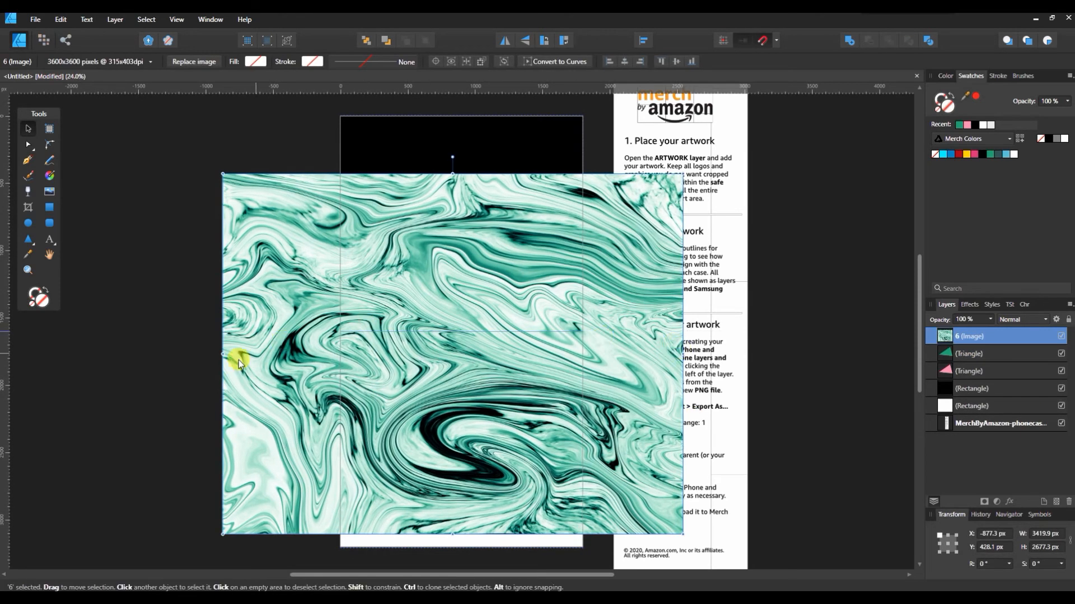
pyautogui.moveTo(228, 355); pyautogui.dragTo(285, 352)
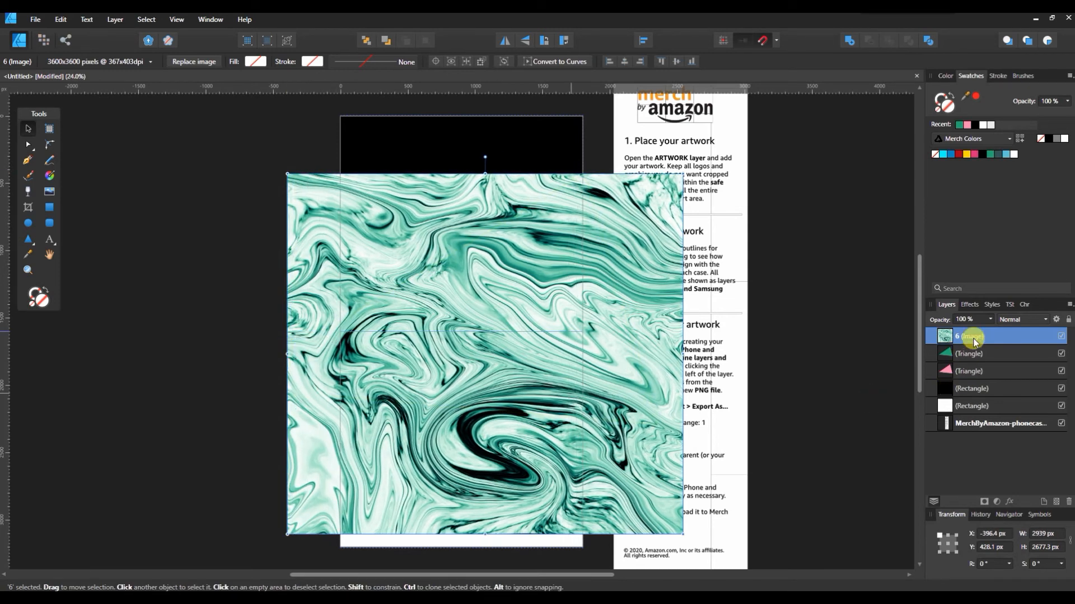
pyautogui.moveTo(974, 342); pyautogui.dragTo(962, 361)
pyautogui.click(846, 278)
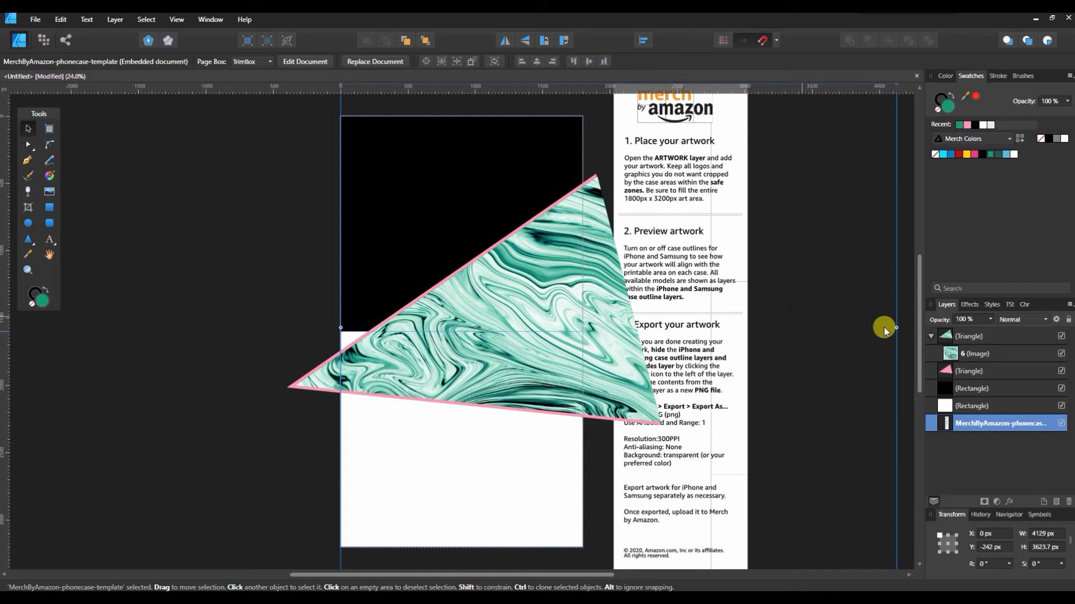
# Delete the marble image 6 clipped inside the green triangle.
pyautogui.click(1009, 359)
pyautogui.press('Delete')
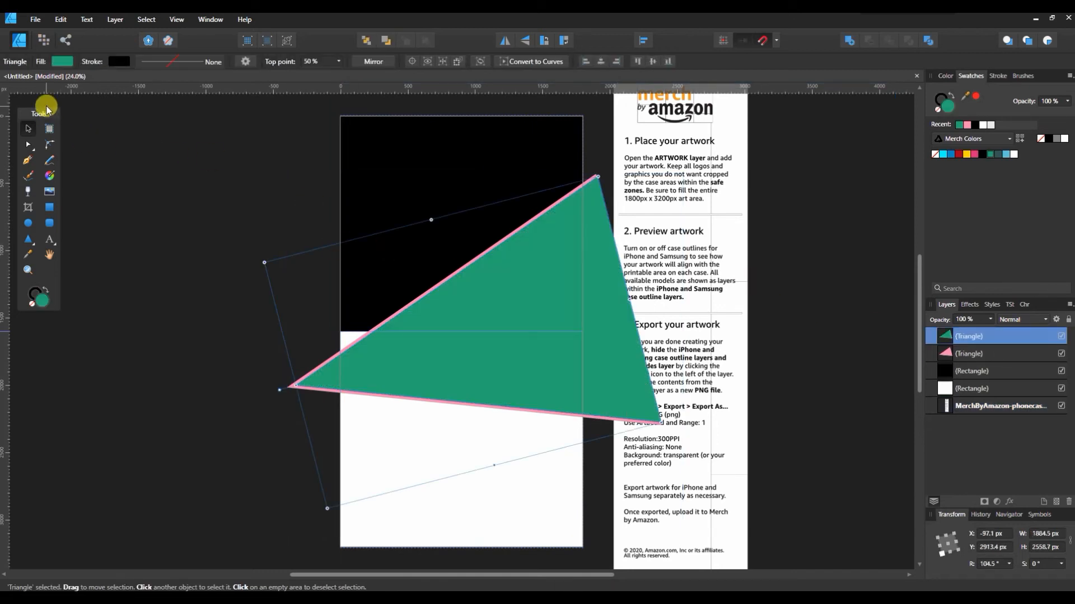
# Place luxury bg 17-01.jpg from the Backgrounds folder over the triangles, about 3588 × 2491 px, and clip it inside the green triangle.
pyautogui.click(49, 191)
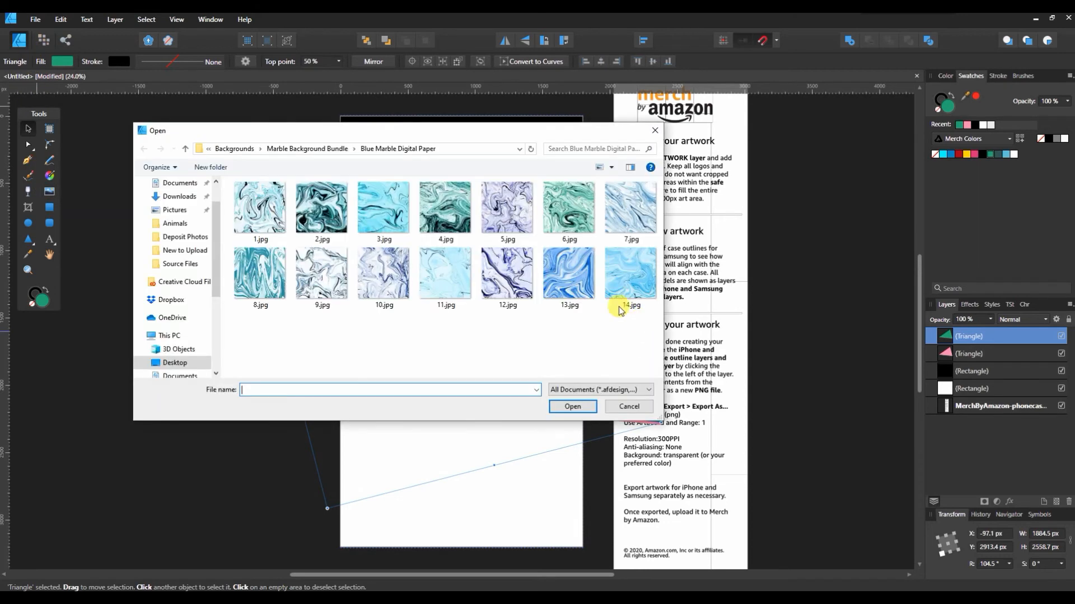
pyautogui.click(186, 149)
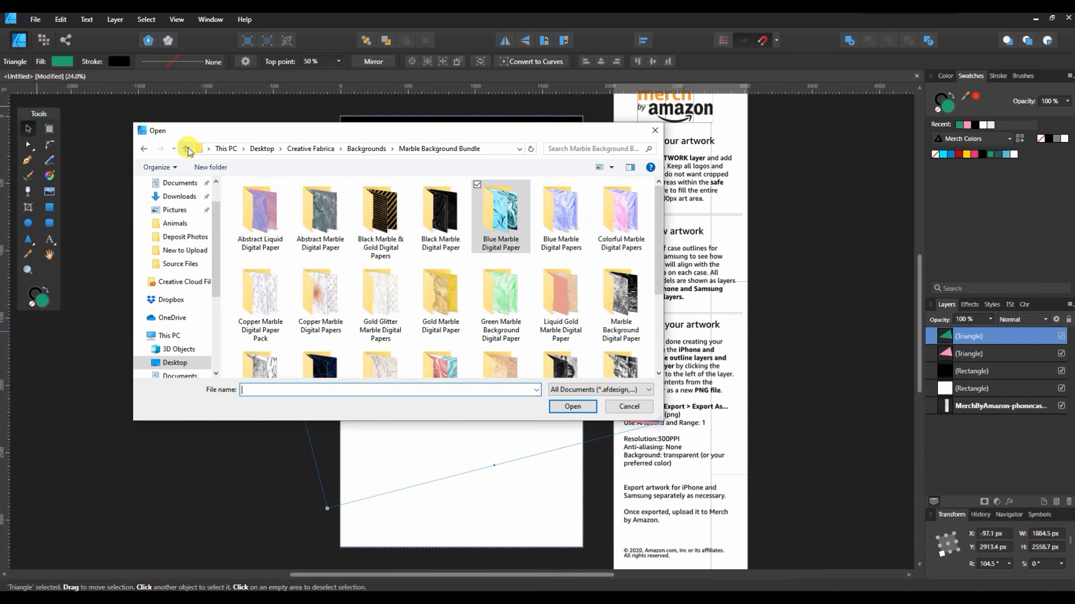
pyautogui.click(186, 149)
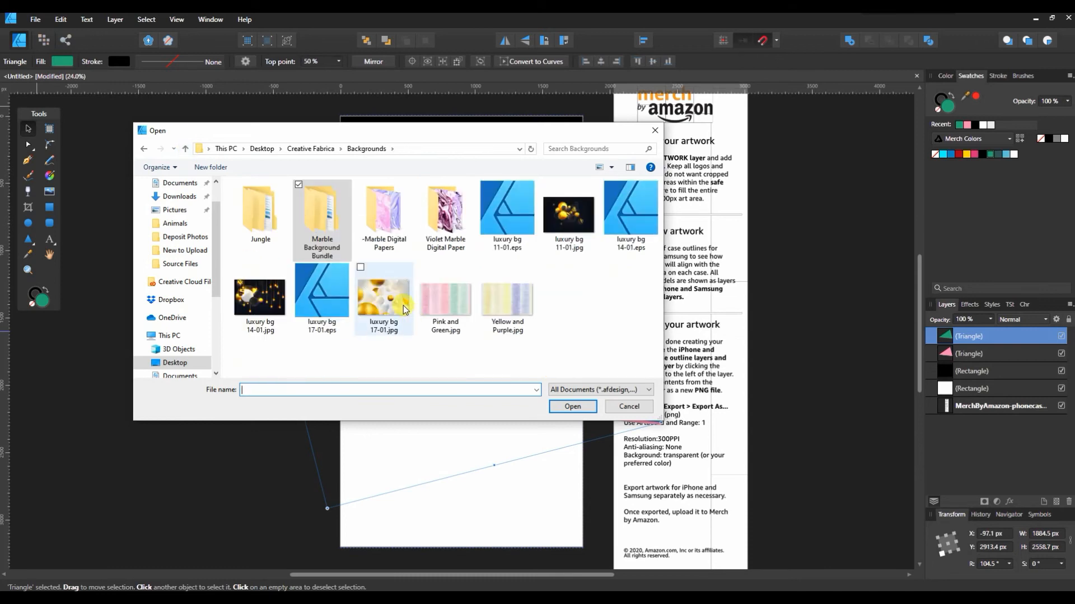
pyautogui.click(385, 302)
pyautogui.click(587, 407)
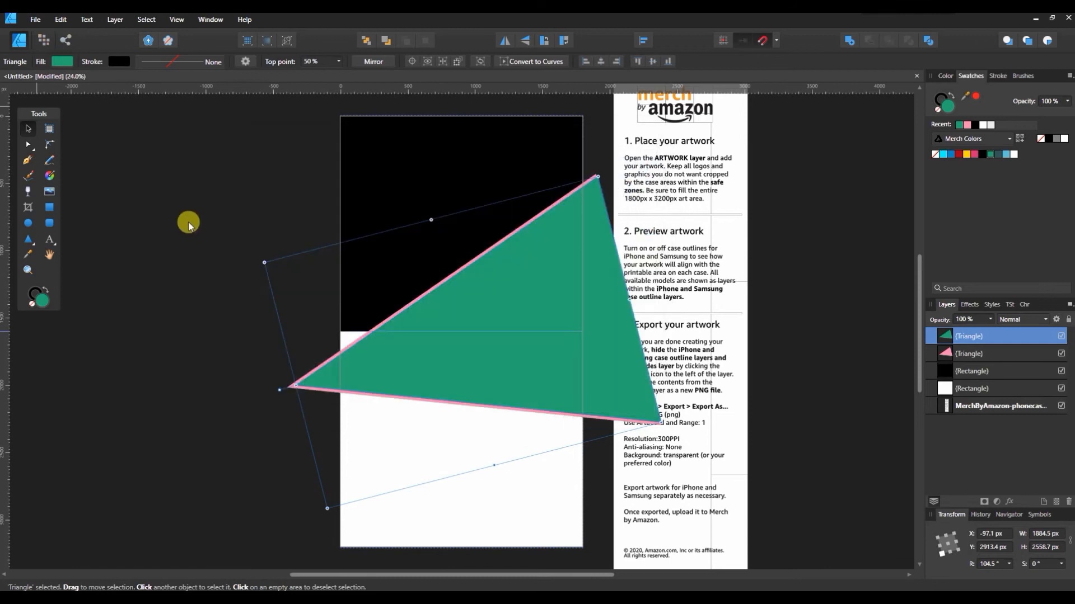
pyautogui.moveTo(643, 379); pyautogui.dragTo(763, 432)
pyautogui.moveTo(492, 212); pyautogui.dragTo(513, 213)
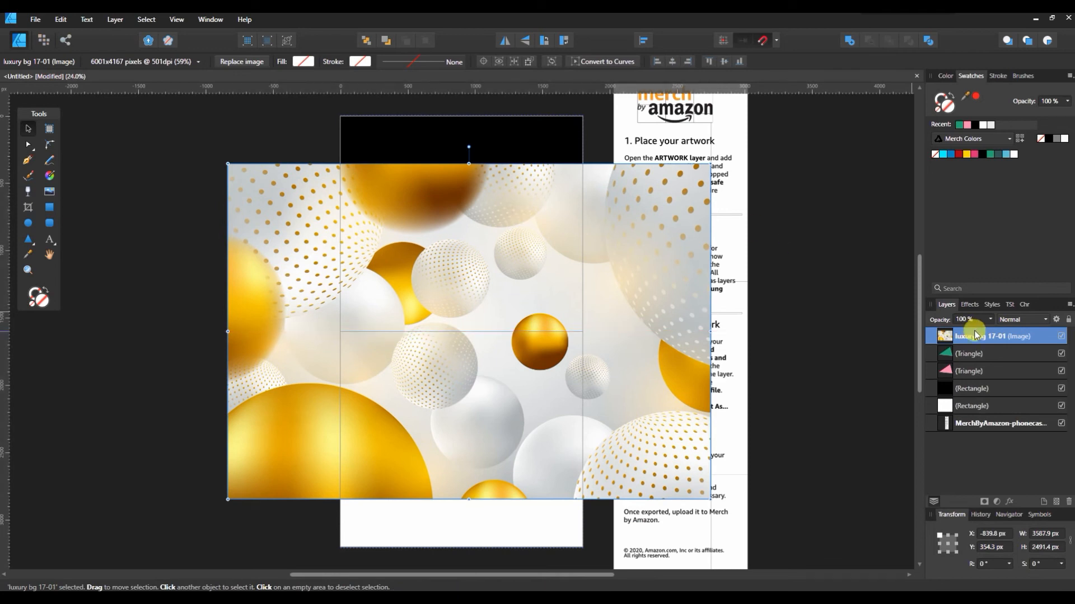
pyautogui.moveTo(974, 342); pyautogui.dragTo(976, 355)
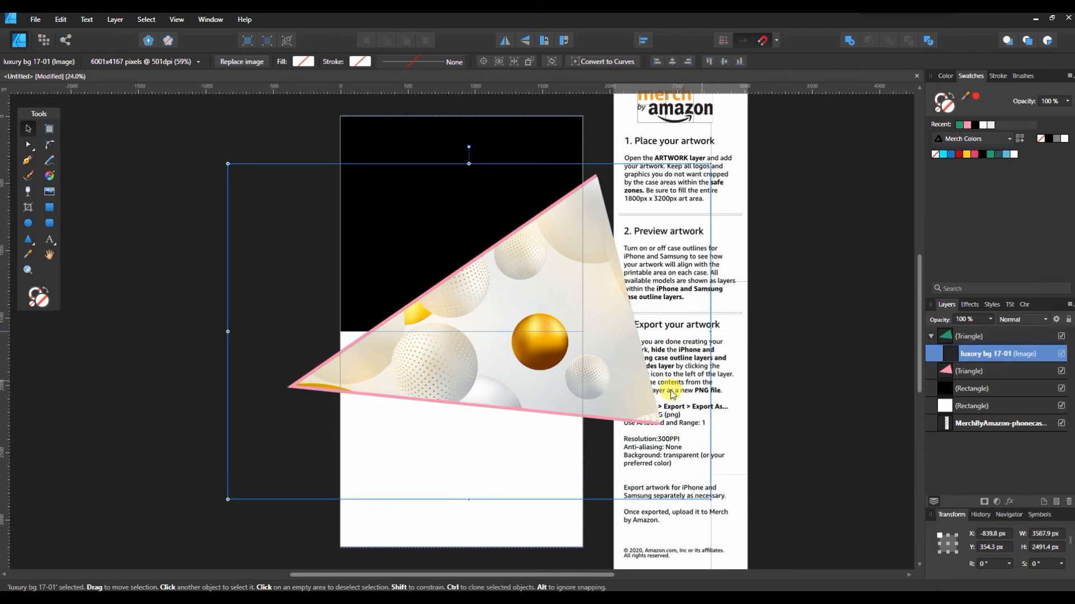
pyautogui.moveTo(486, 353)
pyautogui.mouseDown()
pyautogui.moveTo(520, 304)
pyautogui.moveTo(503, 331)
pyautogui.moveTo(465, 342)
pyautogui.moveTo(477, 347)
pyautogui.mouseUp()
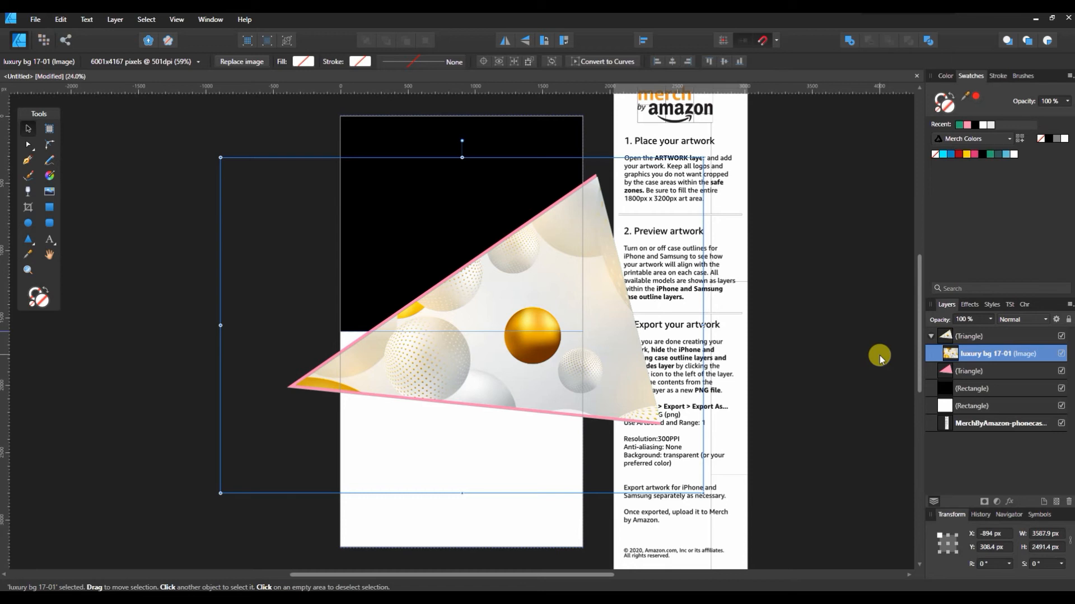
# Recolour the pink border triangle with the gold sampled from the golden sphere in the background image.
pyautogui.click(988, 371)
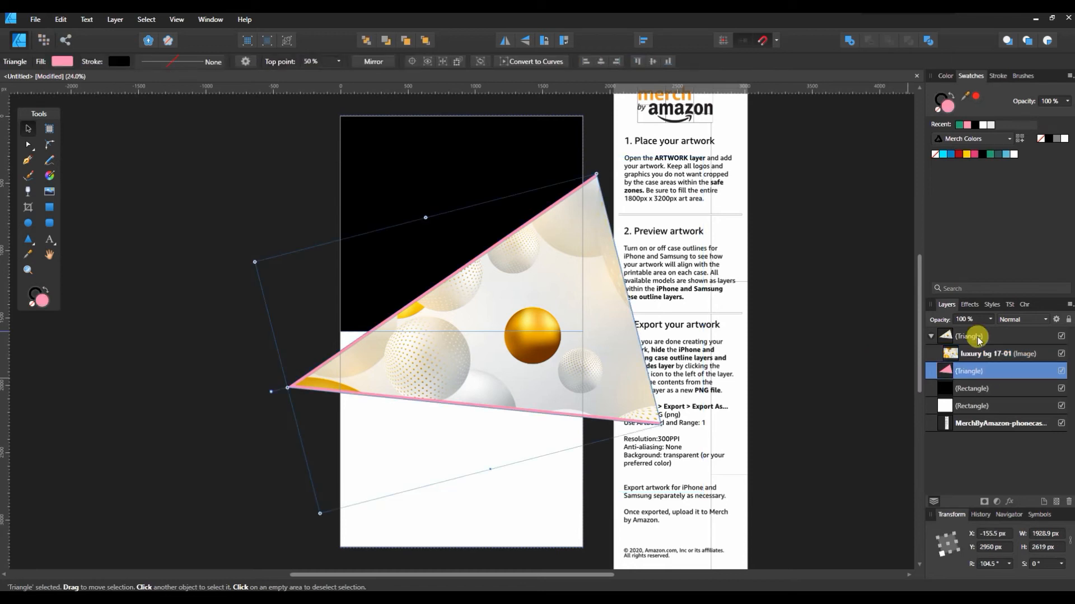
pyautogui.click(966, 154)
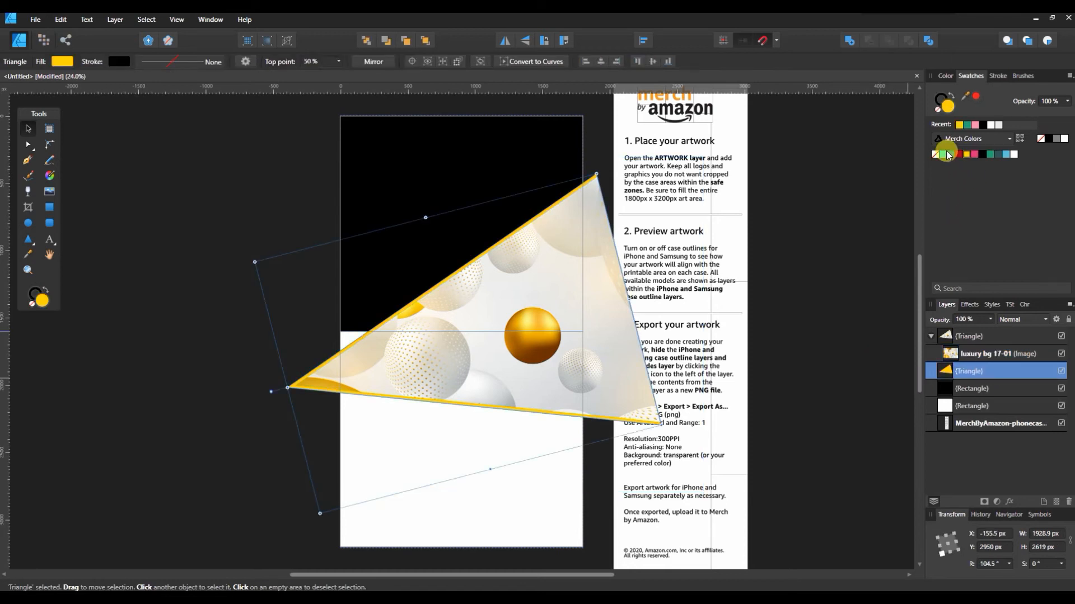
pyautogui.moveTo(966, 101); pyautogui.dragTo(517, 324)
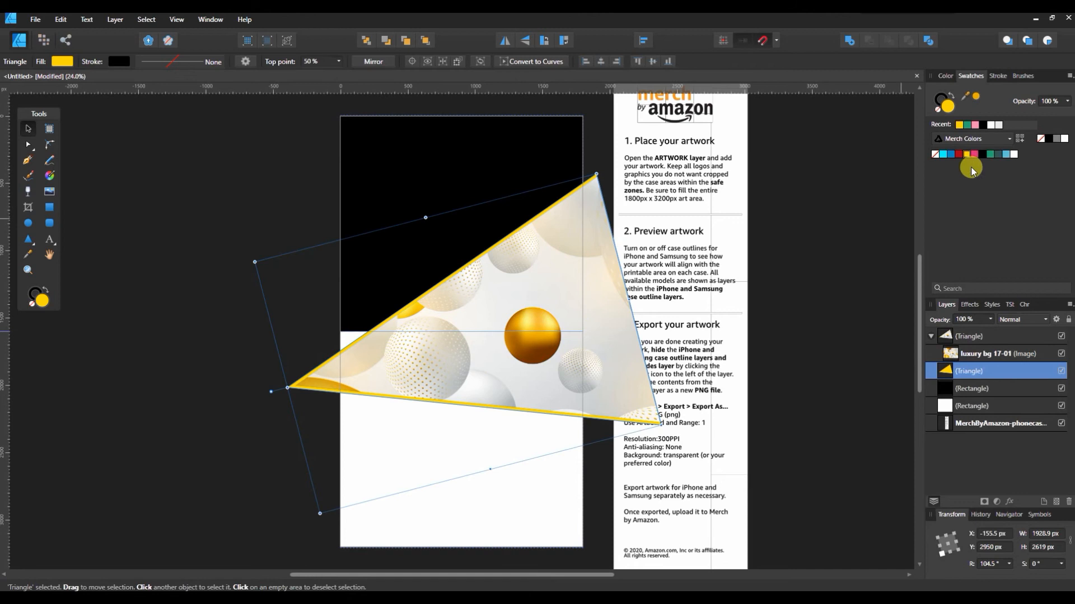
pyautogui.click(975, 96)
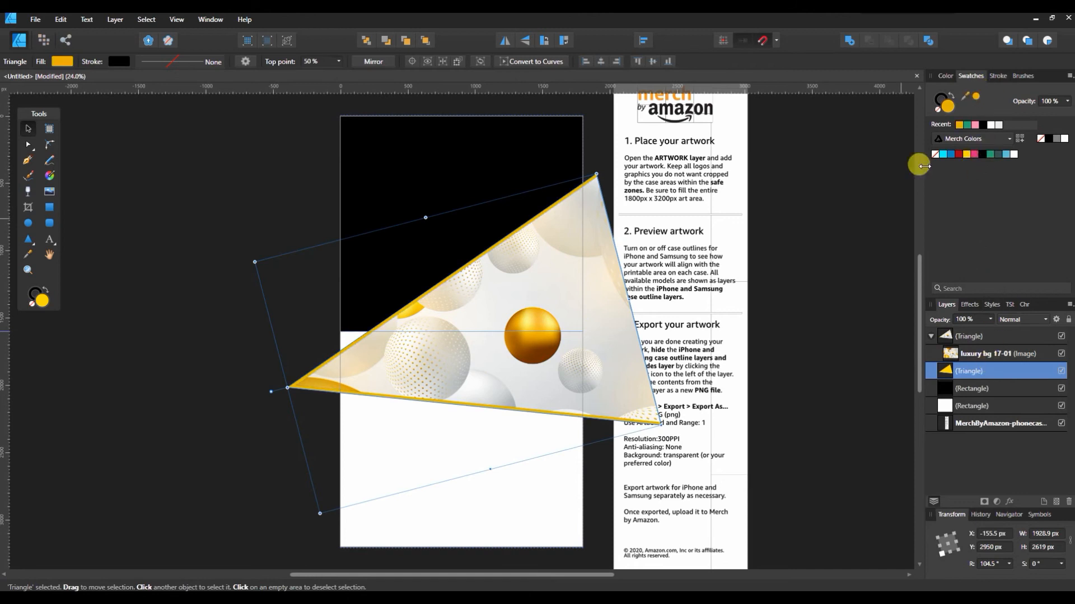
pyautogui.click(885, 228)
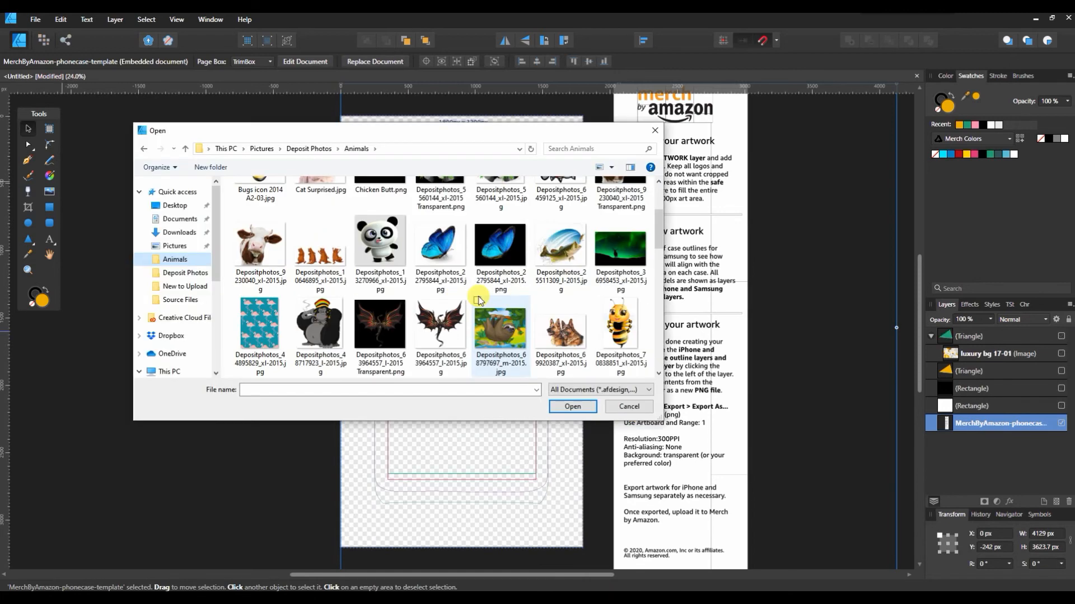
# Place Giraffe Love Transparent.png from the Animals > Giraff folder, about 1110 px square, inside the Samsung Safe Zone.
pyautogui.scroll(3, 479, 301)
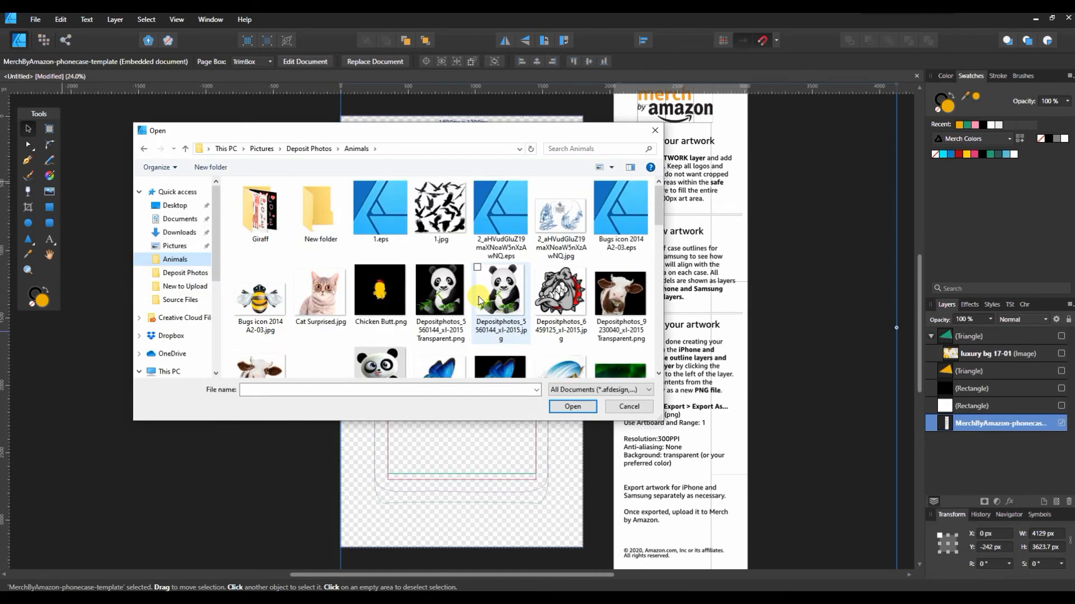
pyautogui.doubleClick(256, 214)
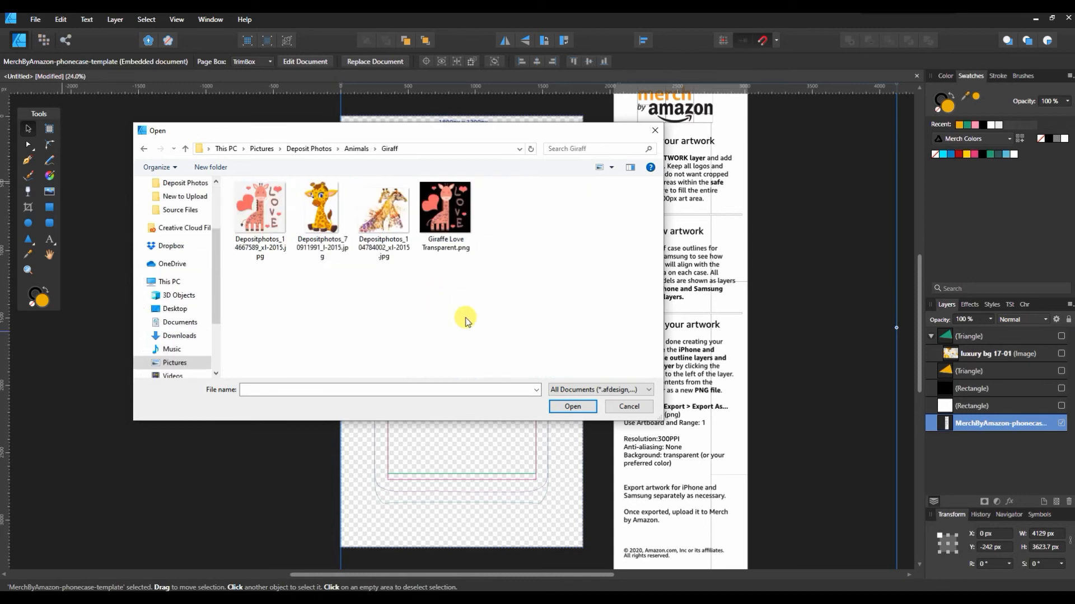
pyautogui.click(464, 235)
pyautogui.click(571, 407)
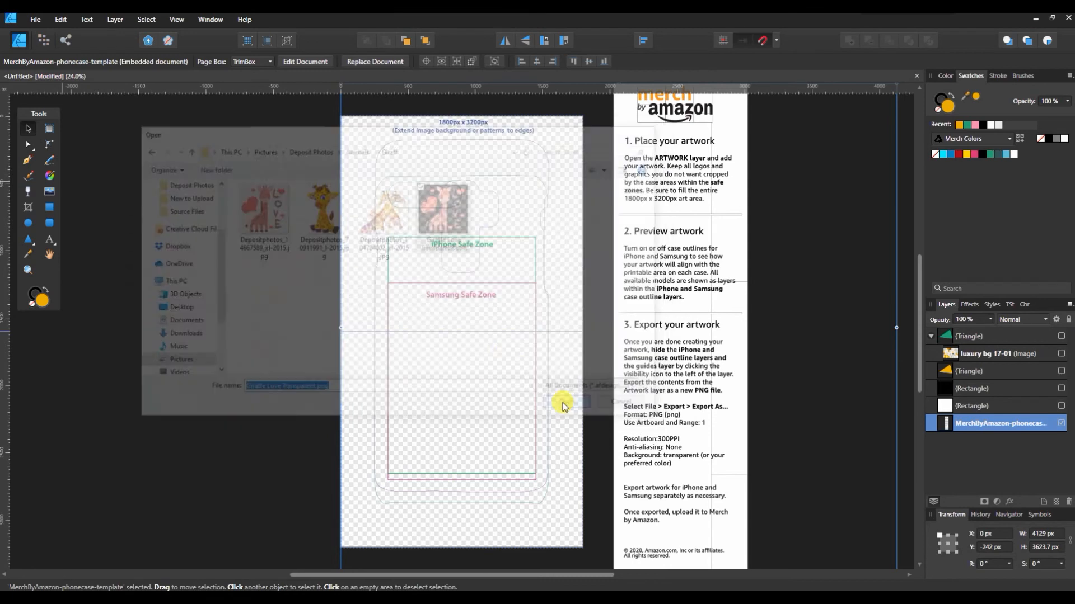
pyautogui.moveTo(390, 284); pyautogui.dragTo(544, 426)
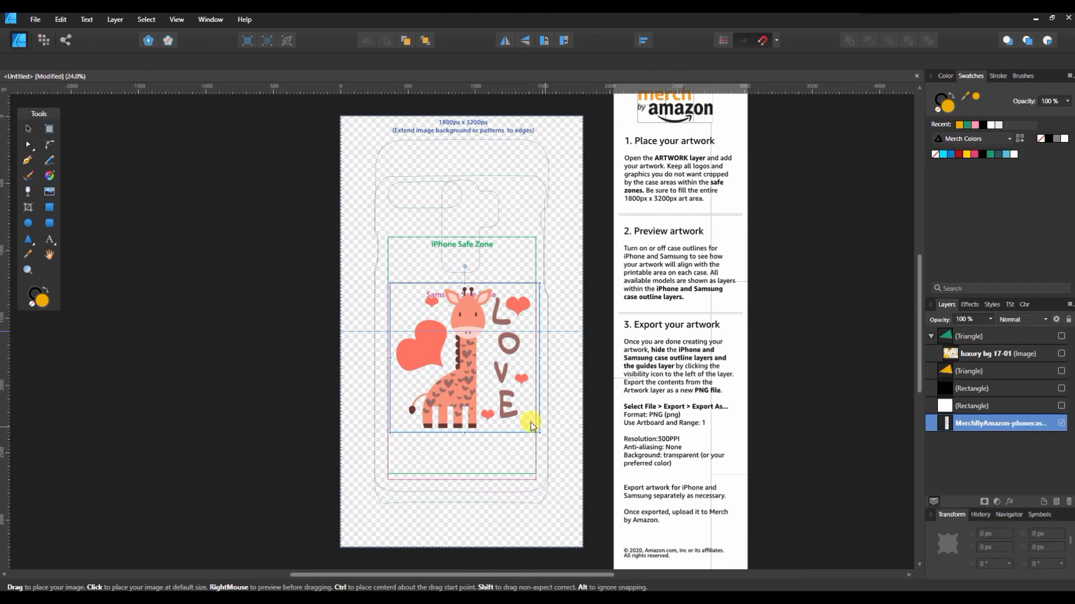
pyautogui.moveTo(492, 399); pyautogui.dragTo(491, 415)
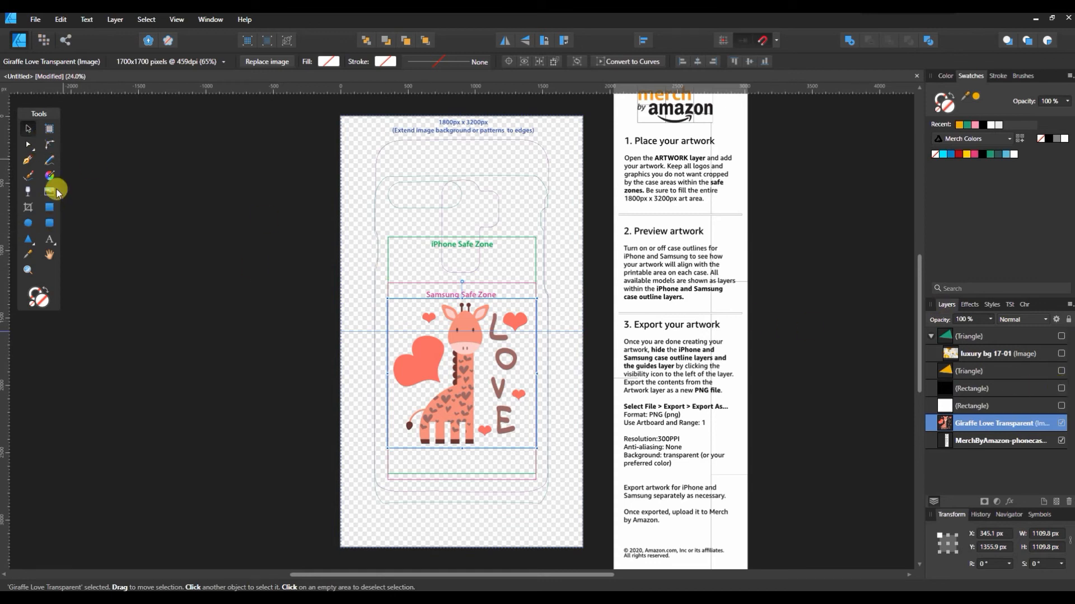
# Draw a page-filling 1800 × 3200 px rectangle, fill it black and send it behind the giraffe and the template.
pyautogui.click(50, 207)
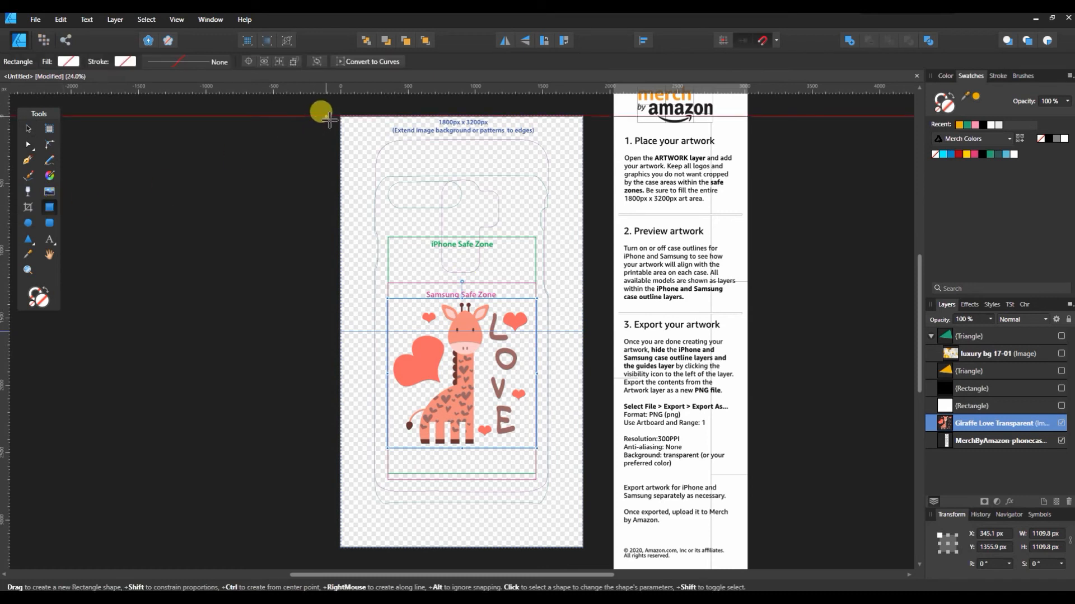
pyautogui.moveTo(342, 119); pyautogui.dragTo(583, 547)
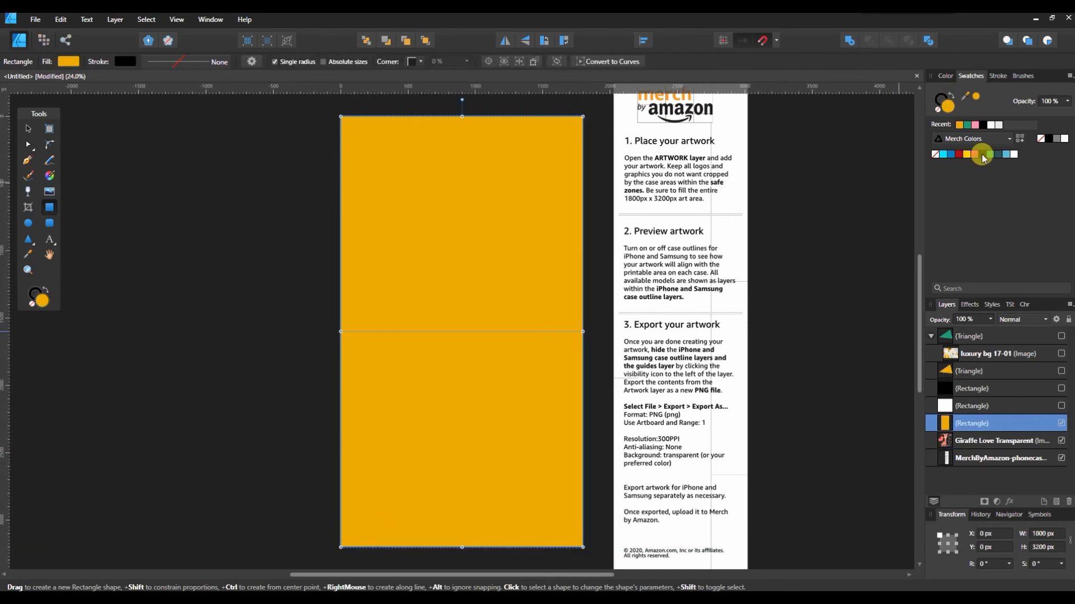
pyautogui.click(982, 154)
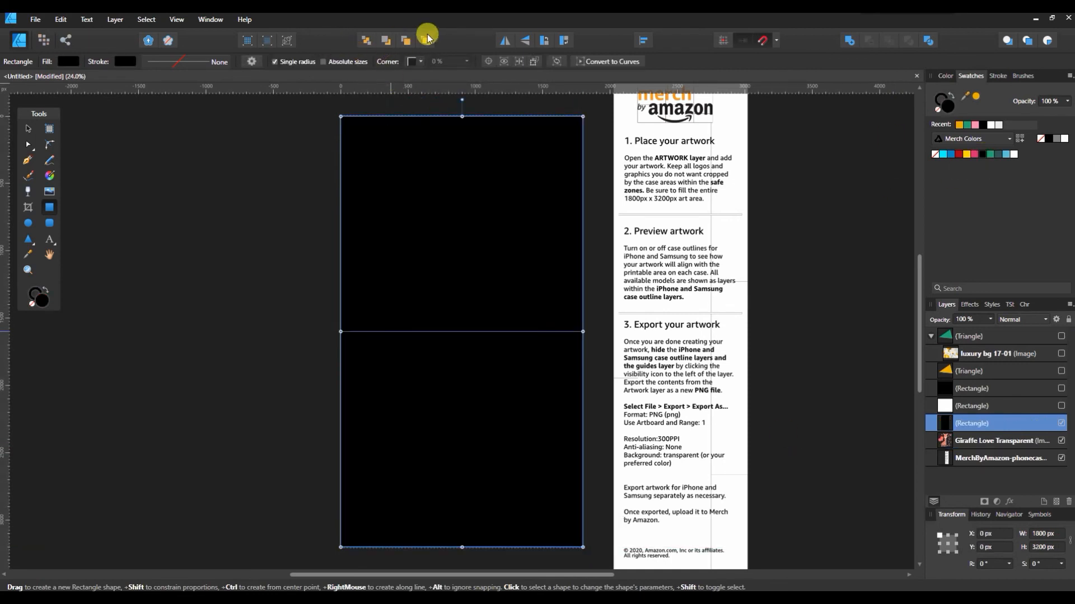
pyautogui.click(366, 39)
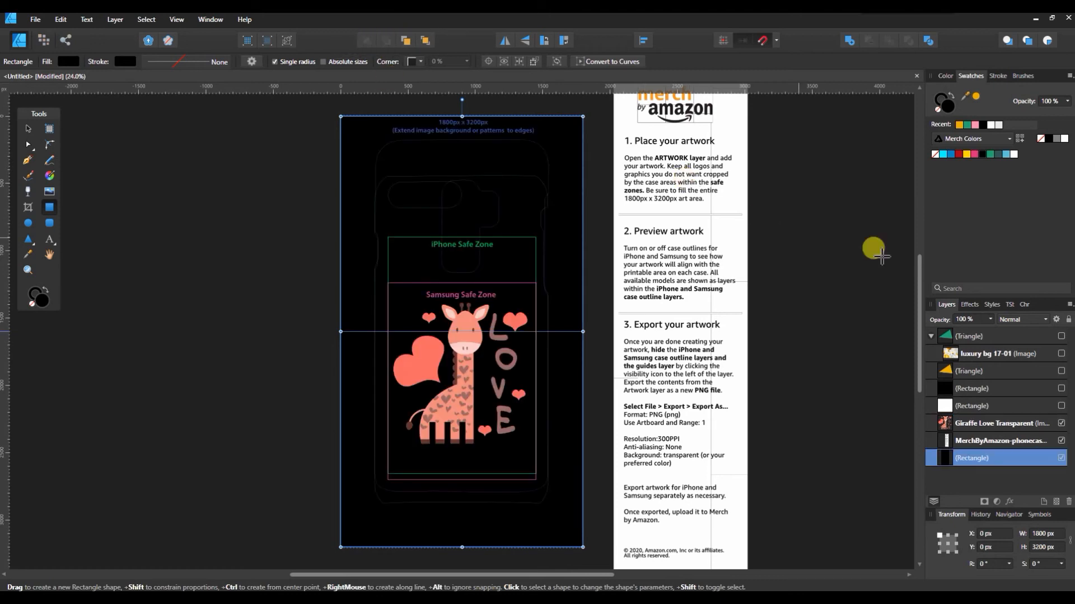
pyautogui.click(852, 272)
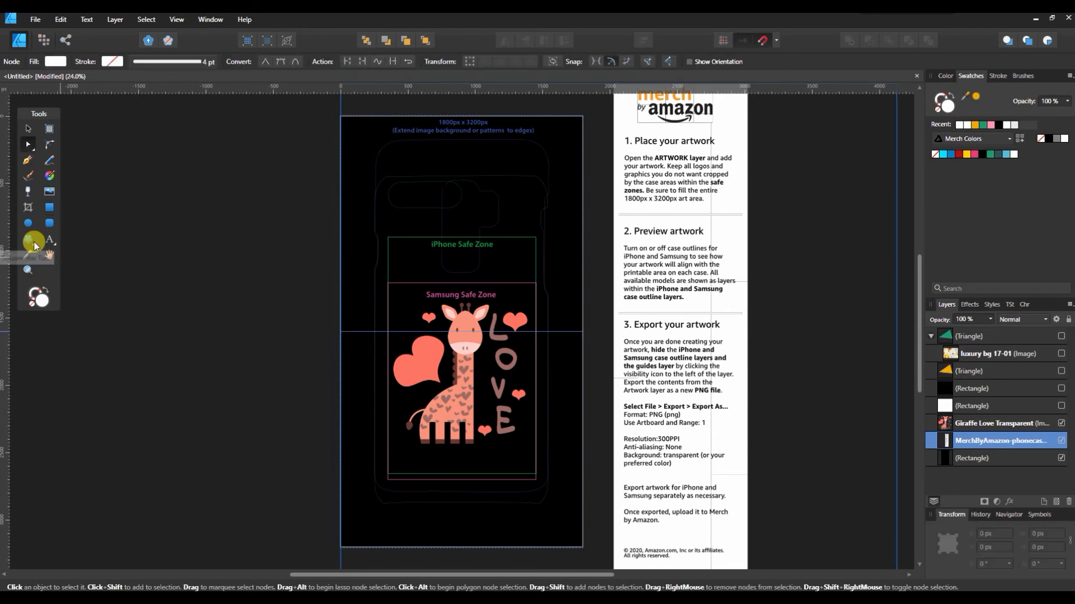
# Draw a white cloud about 1047 × 455 px above the giraffe and move it toward the page's upper-left area.
pyautogui.click(33, 242)
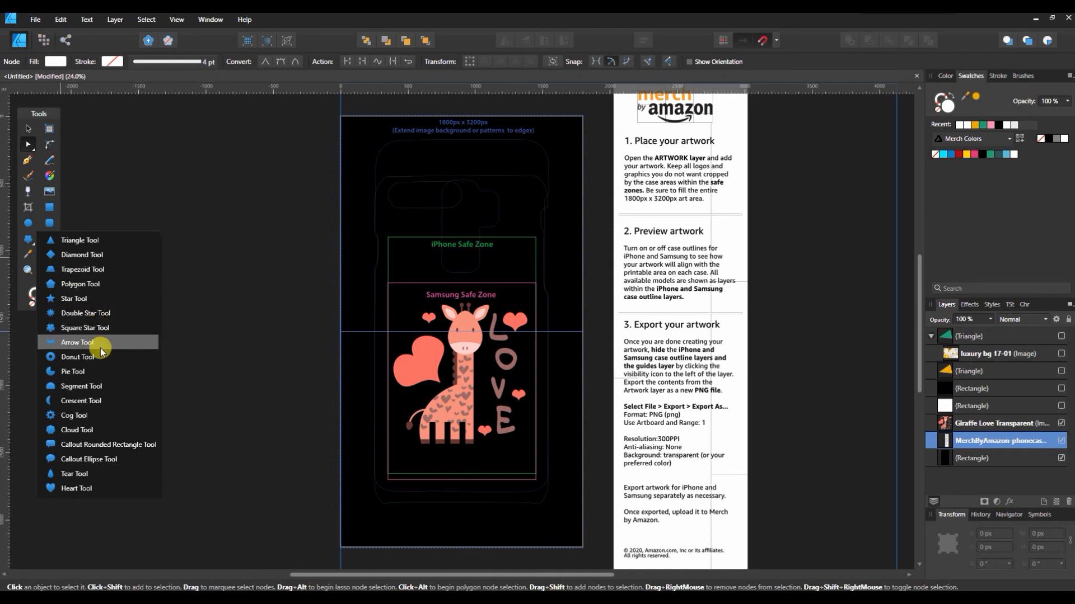
pyautogui.click(79, 430)
pyautogui.moveTo(396, 215); pyautogui.dragTo(537, 275)
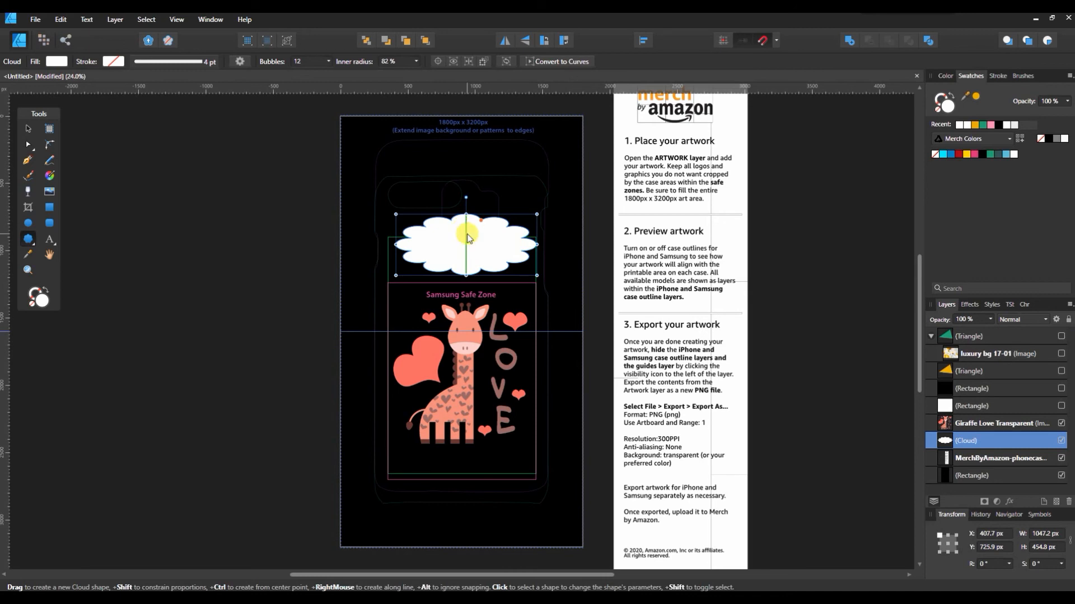
pyautogui.press('v')
pyautogui.moveTo(469, 238); pyautogui.dragTo(424, 212)
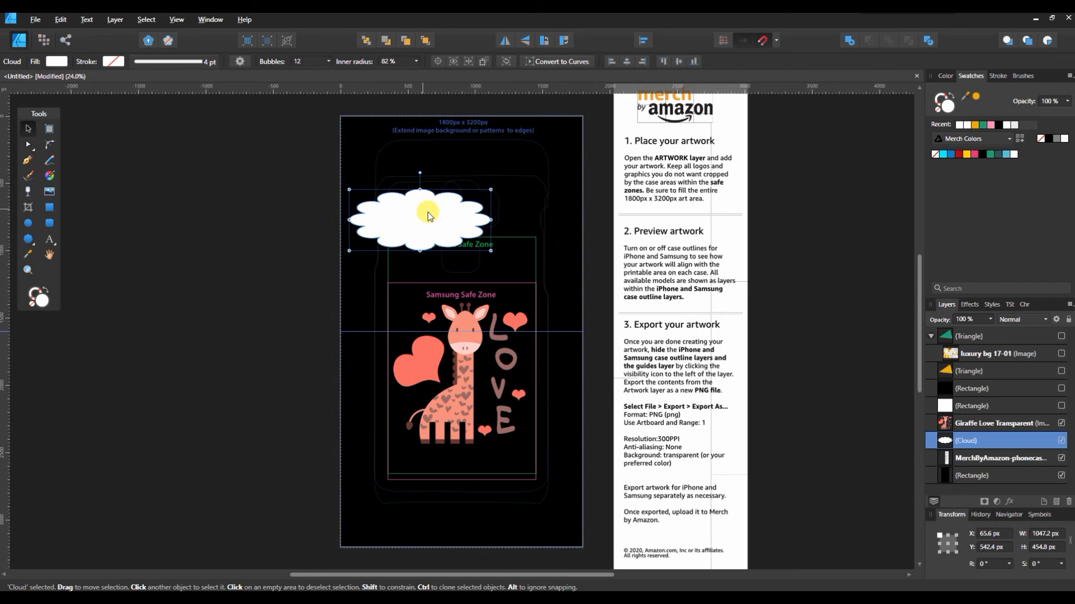
# Duplicate the cloud twice, with one copy overhanging the page's right edge and the other its left edge.
pyautogui.keyDown('ctrl'); pyautogui.moveTo(442, 219); pyautogui.dragTo(583, 247); pyautogui.keyUp('ctrl')
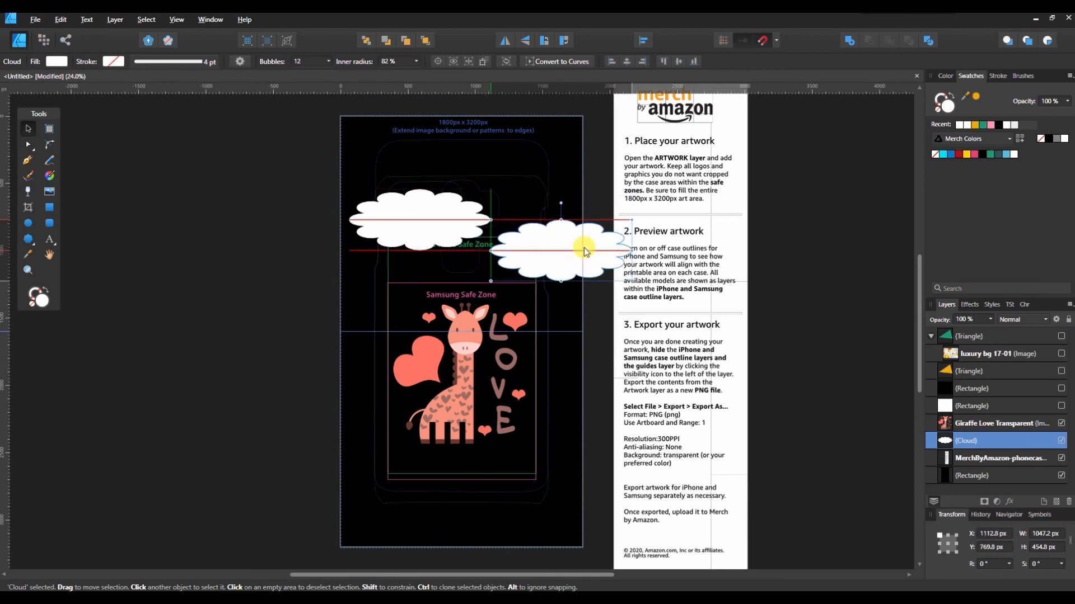
pyautogui.click(408, 232)
pyautogui.moveTo(409, 231)
pyautogui.mouseDown()
pyautogui.moveTo(381, 286)
pyautogui.moveTo(353, 299)
pyautogui.mouseUp()
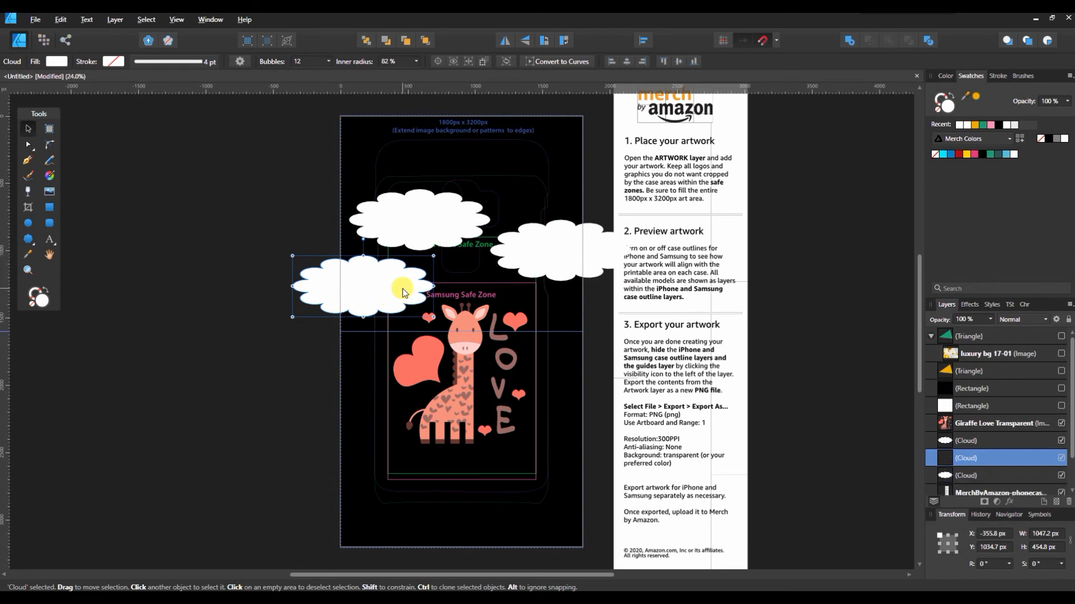
# Draw a double star about 603 px across above the right-hand cloud and set it to 8 points.
pyautogui.click(34, 245)
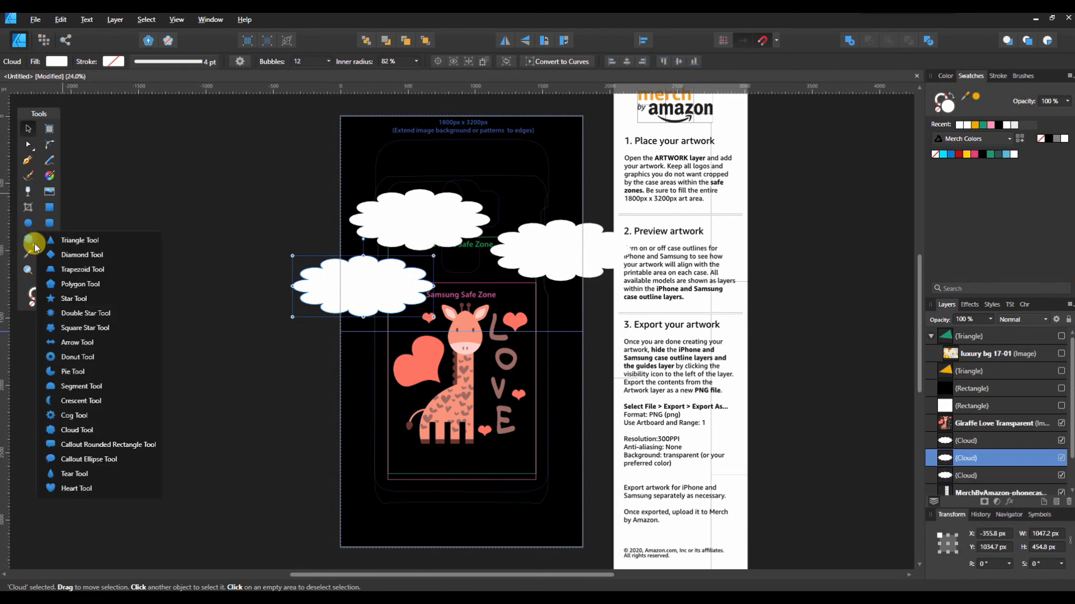
pyautogui.click(112, 314)
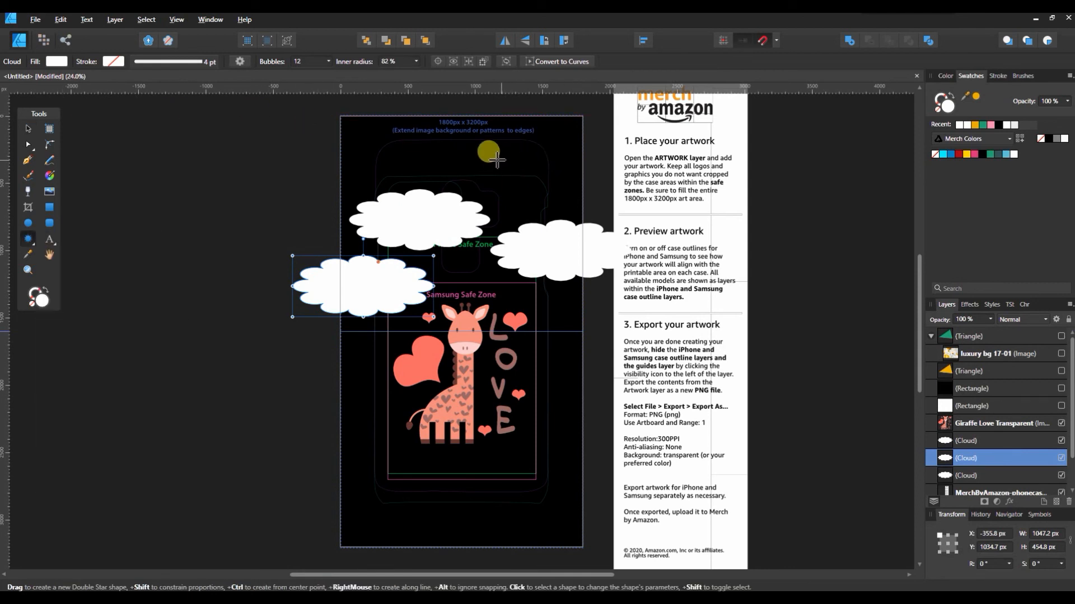
pyautogui.moveTo(468, 143); pyautogui.dragTo(536, 192)
pyautogui.hotkey('ctrl', 'z')
pyautogui.moveTo(485, 150); pyautogui.dragTo(565, 230)
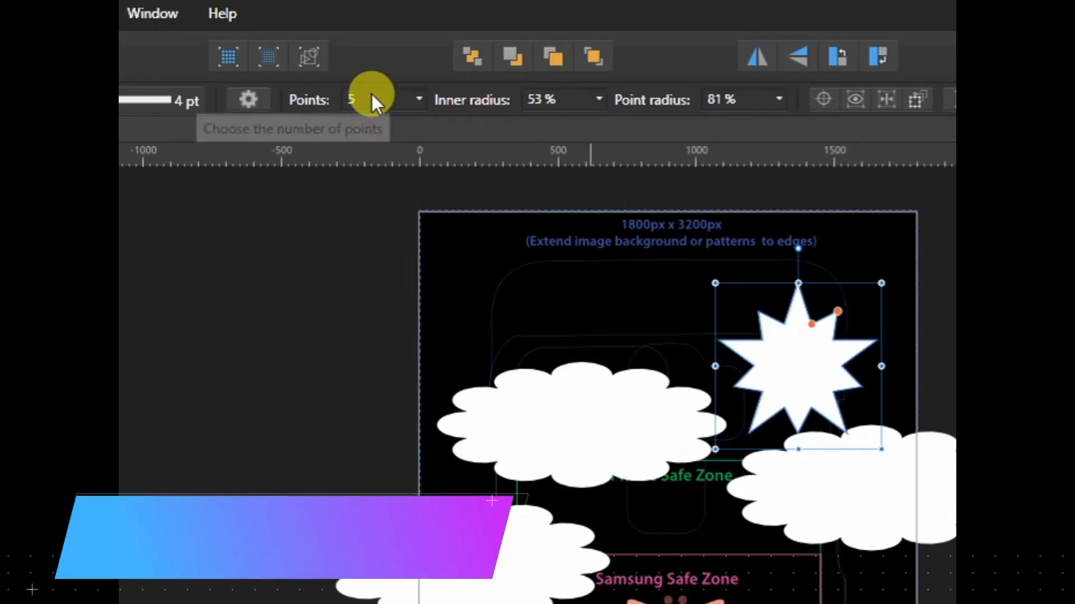
pyautogui.scroll(1, 317, 64)
pyautogui.scroll(2, 370, 105)
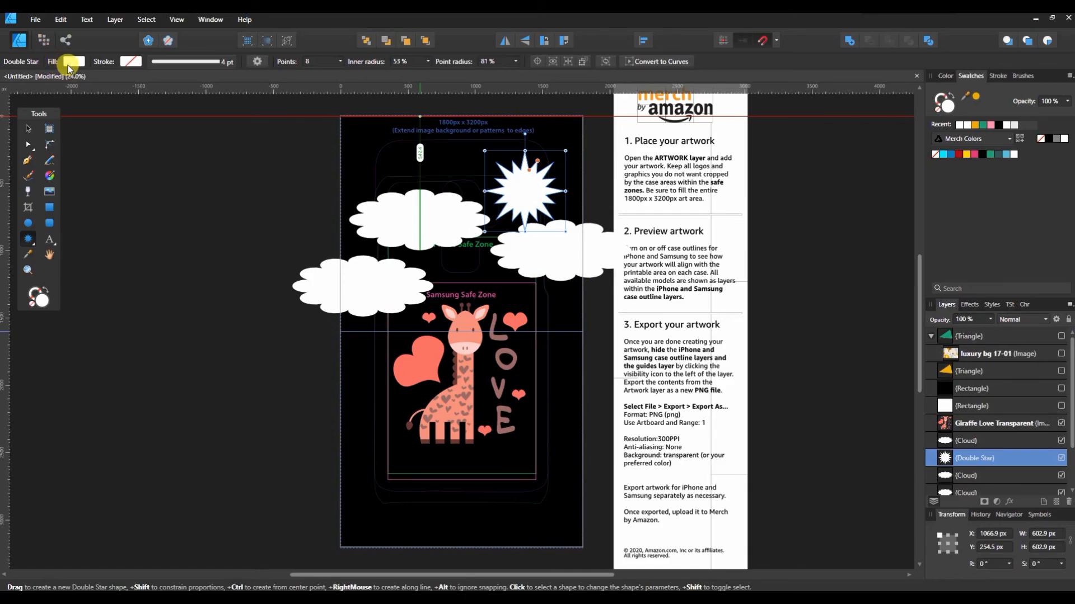
# Fill the double star with the golden yellow Merch Colors swatch and move it between the two upper clouds.
pyautogui.click(70, 62)
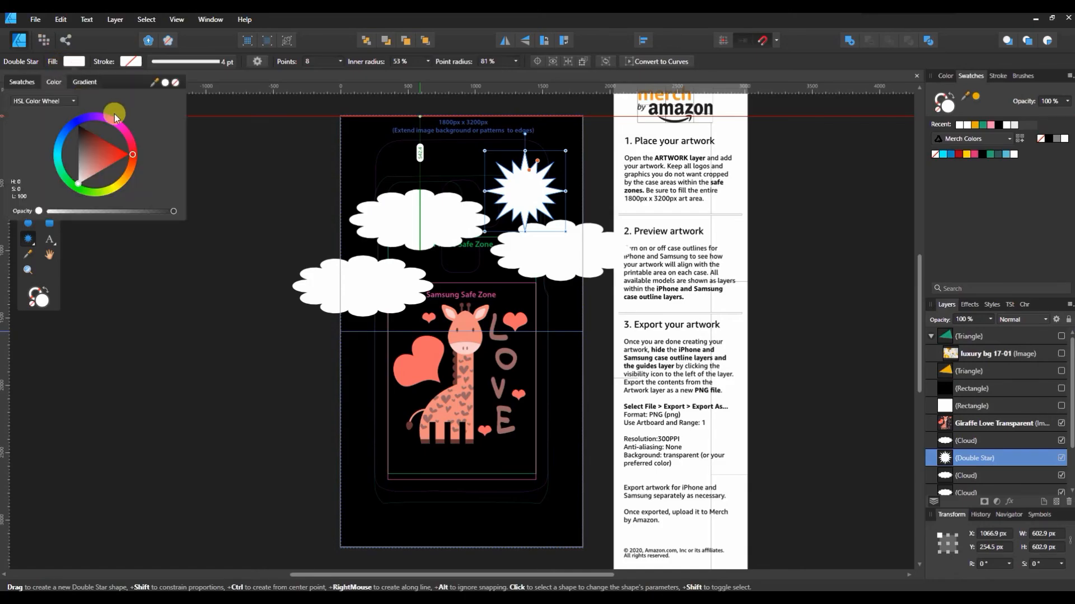
pyautogui.moveTo(115, 153); pyautogui.dragTo(115, 190)
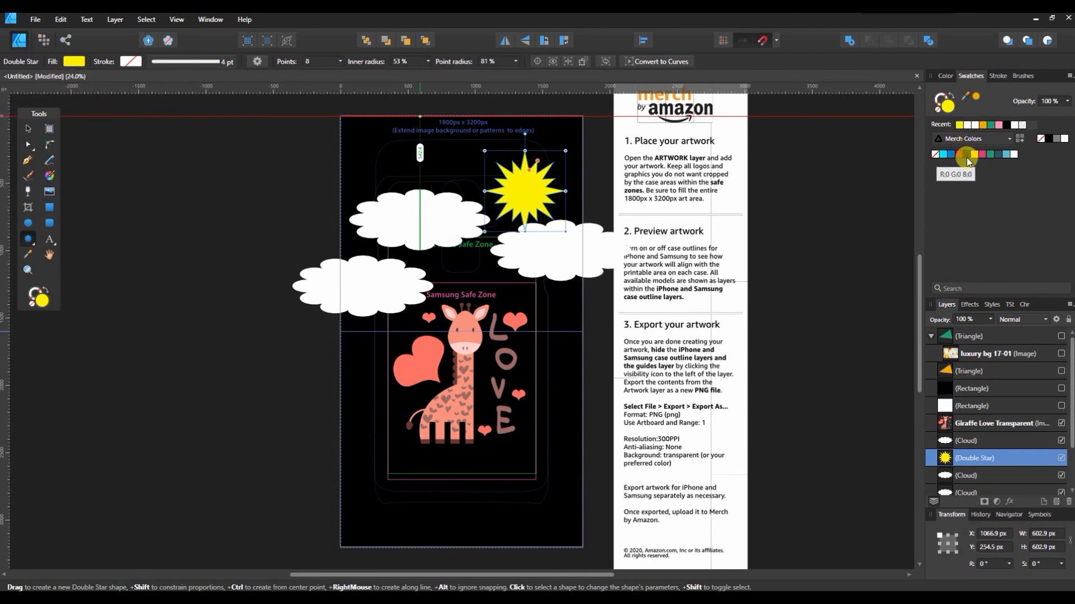
pyautogui.click(974, 153)
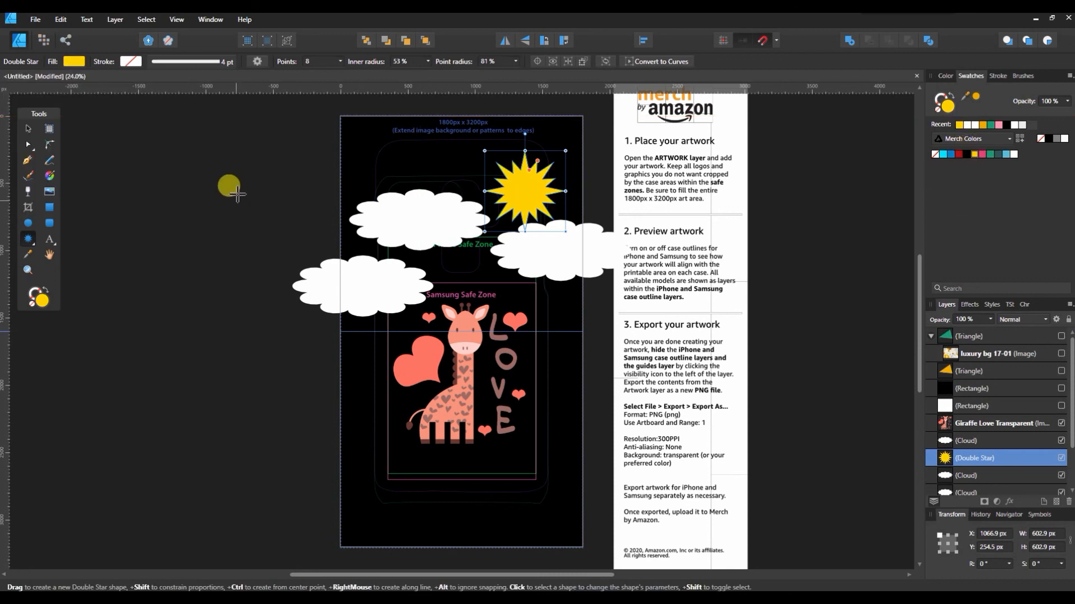
pyautogui.click(28, 128)
pyautogui.moveTo(507, 187); pyautogui.dragTo(491, 207)
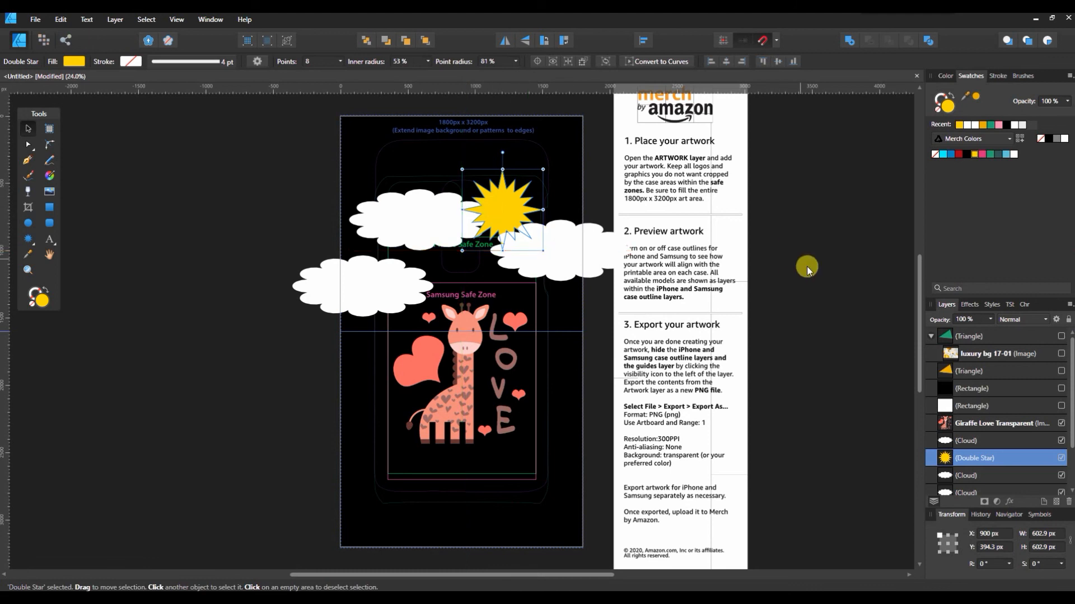
# Select the black background rectangle beneath the phone case template and fill it with the medium blue Merch Colors swatch.
pyautogui.click(808, 307)
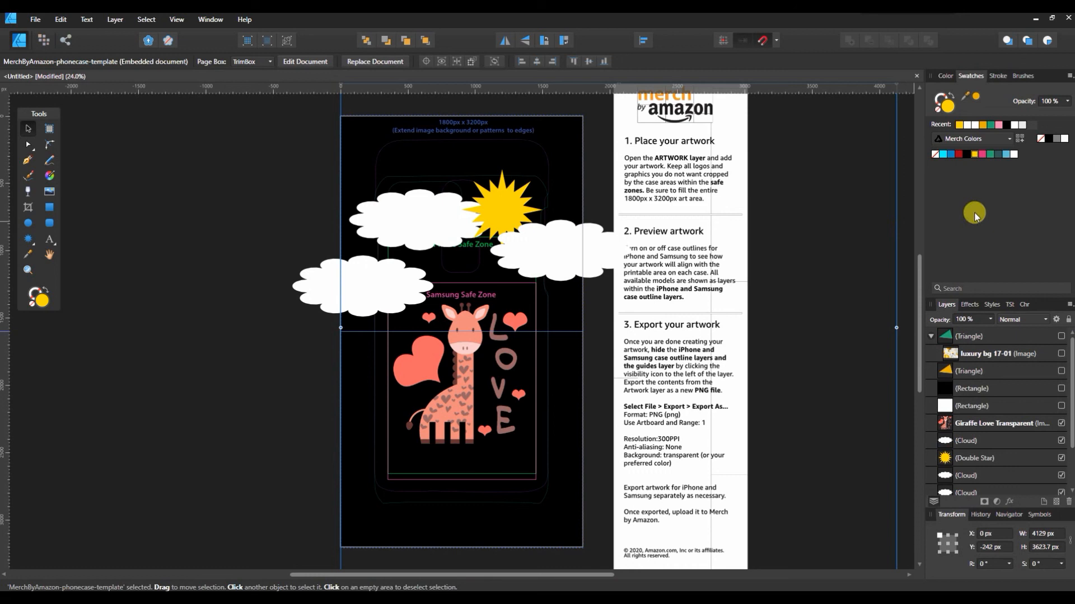
pyautogui.scroll(-3, 1003, 396)
pyautogui.scroll(3, 1003, 395)
pyautogui.scroll(-3, 996, 390)
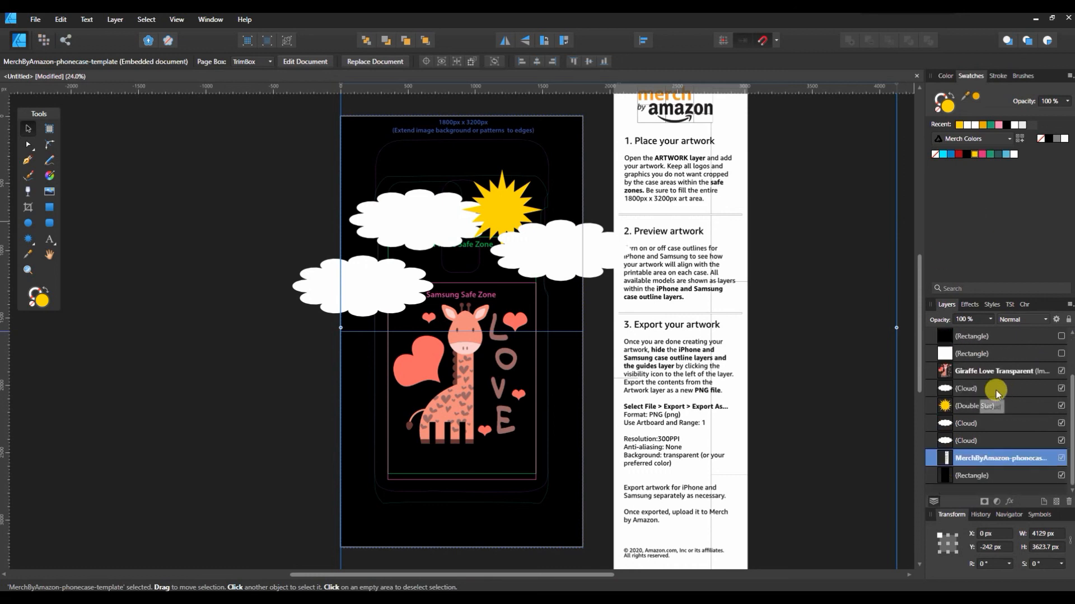
pyautogui.click(985, 476)
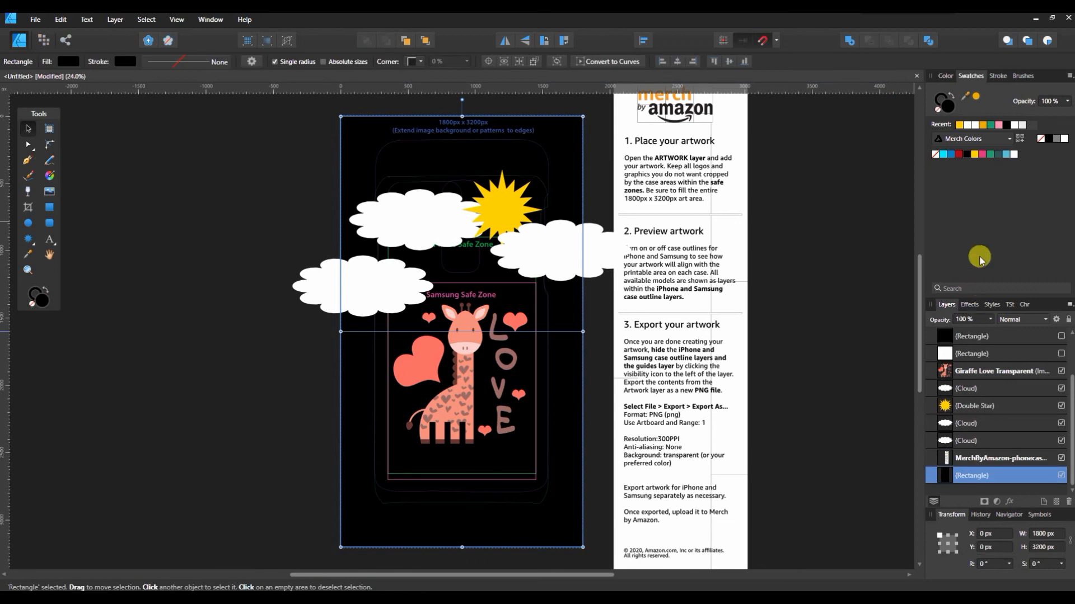
pyautogui.click(949, 153)
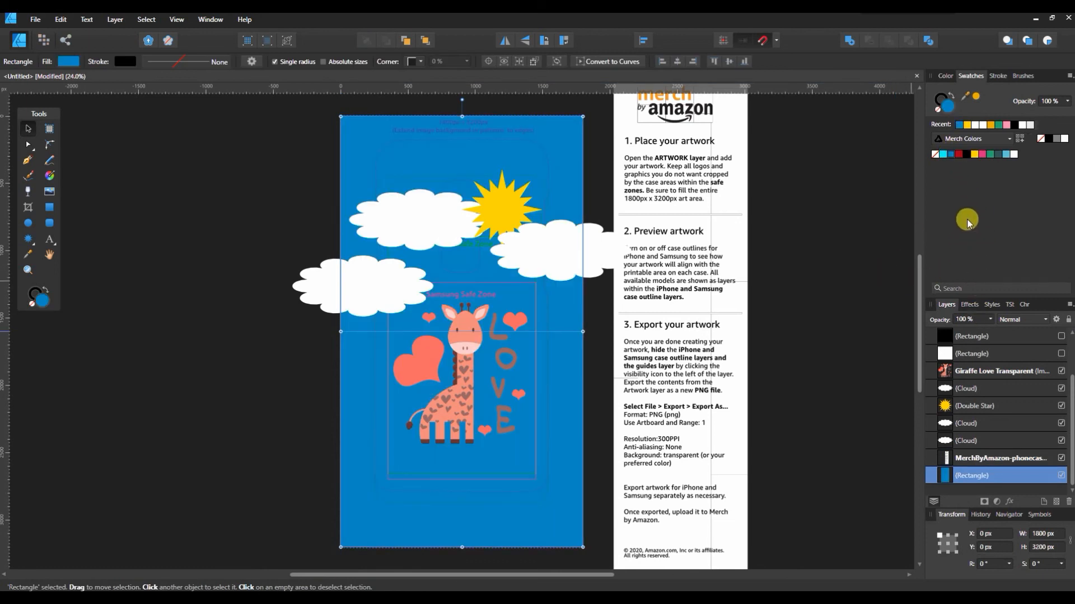
# Change the background rectangle's fill to vivid blue (H 237, S 100, L 50) and raise it one layer above the phone case template.
pyautogui.click(946, 76)
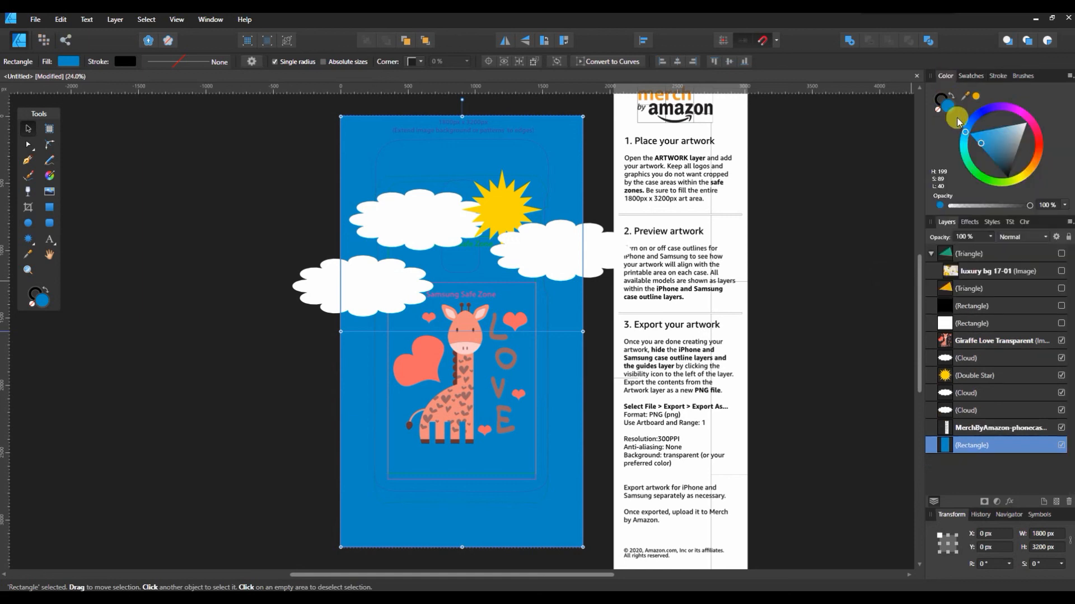
pyautogui.moveTo(980, 143); pyautogui.dragTo(971, 100)
pyautogui.click(966, 116)
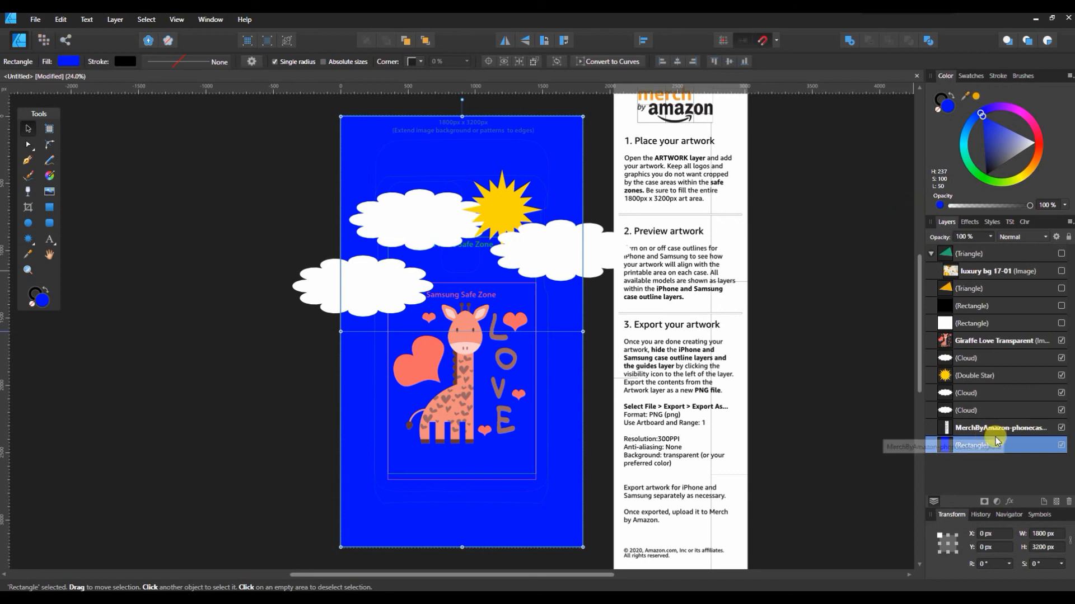
pyautogui.click(414, 44)
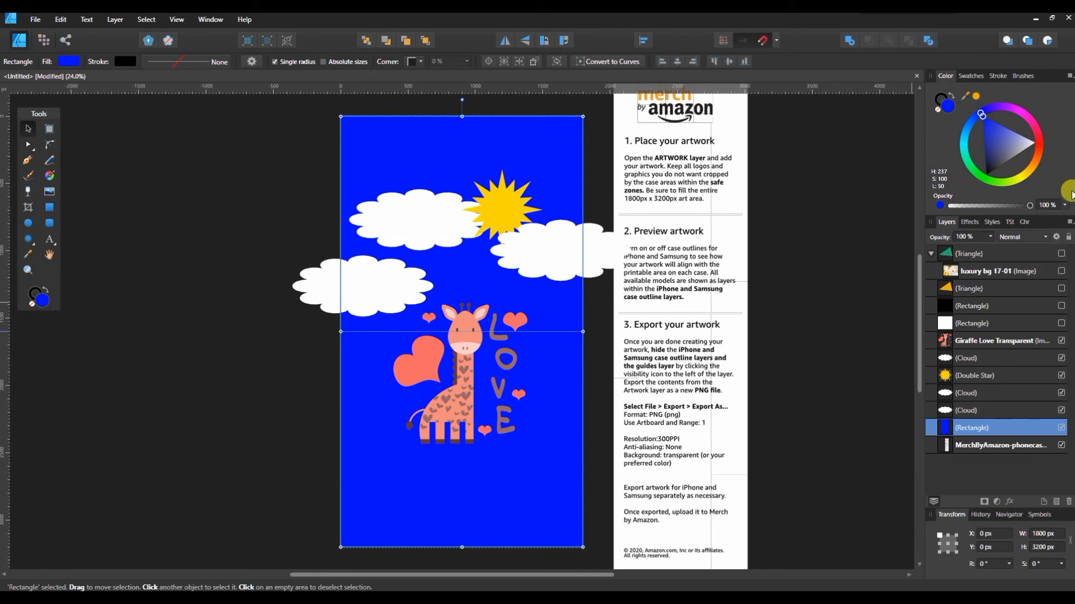
# Try the dark red Merch Colors swatch on the background rectangle, return its fill to black, and deselect it.
pyautogui.click(971, 76)
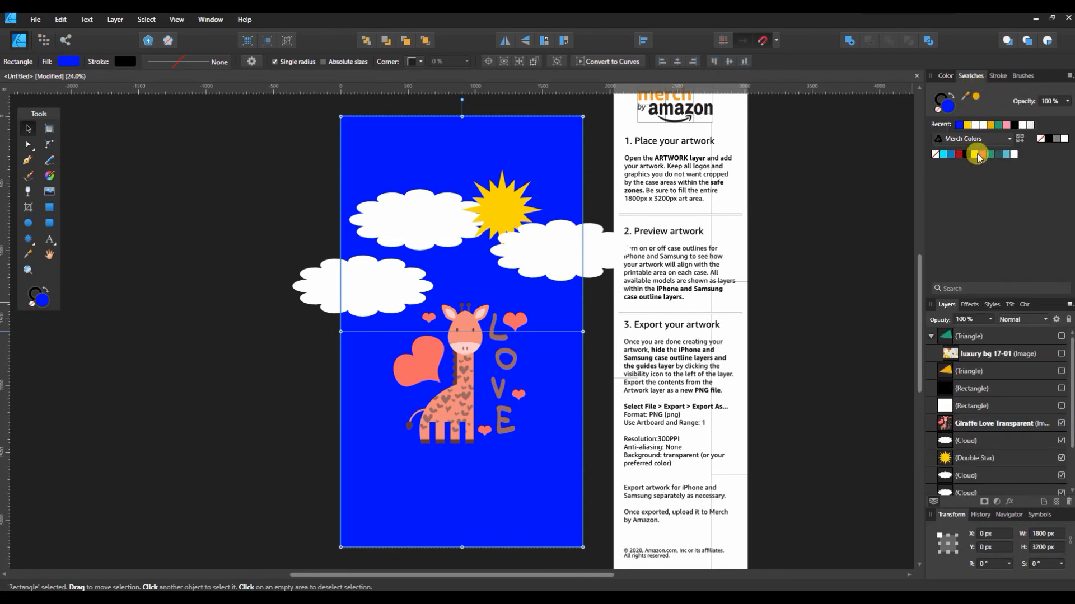
pyautogui.click(959, 155)
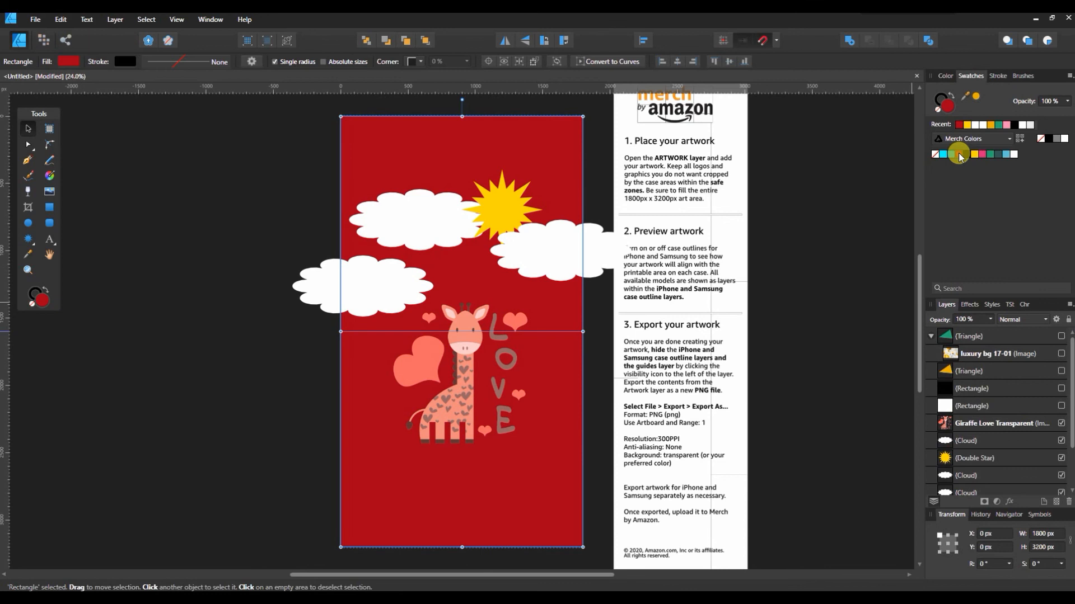
pyautogui.click(831, 281)
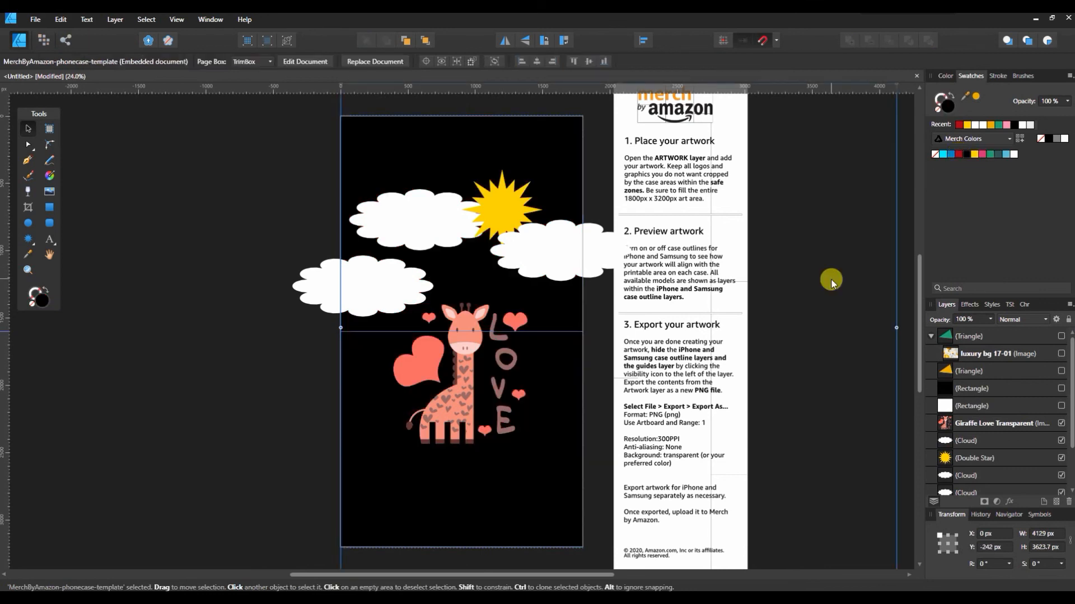